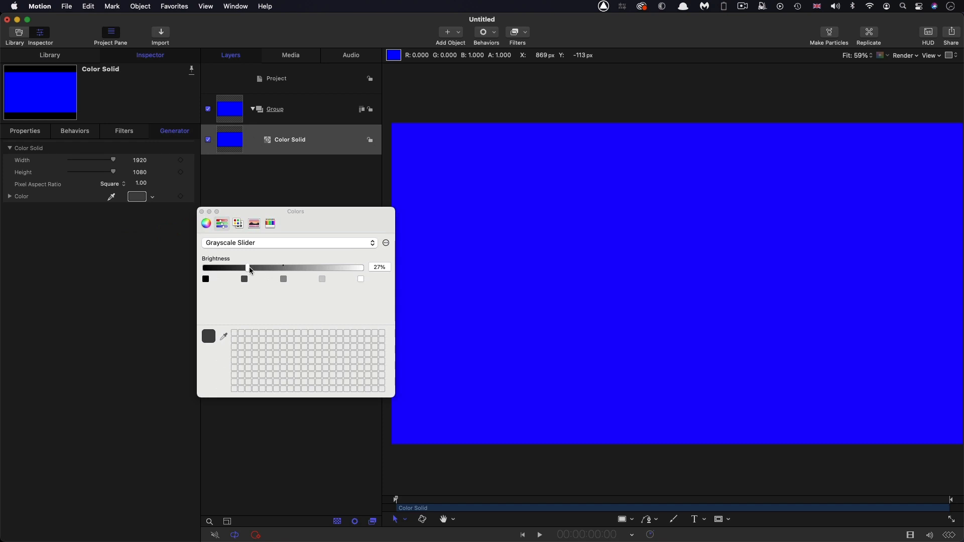
Make the Color Solid generator black and collapse the group that contains it.
left_click(201, 211)
left_click(292, 139)
key("Delete")
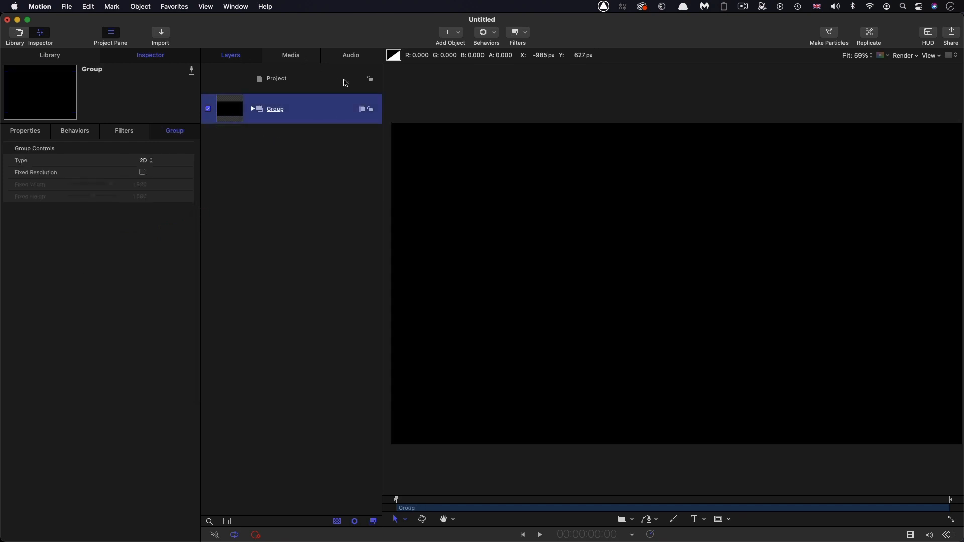
Add a new group to the project above the black background group and set its type to 3D.
left_click(337, 76)
left_click(135, 6)
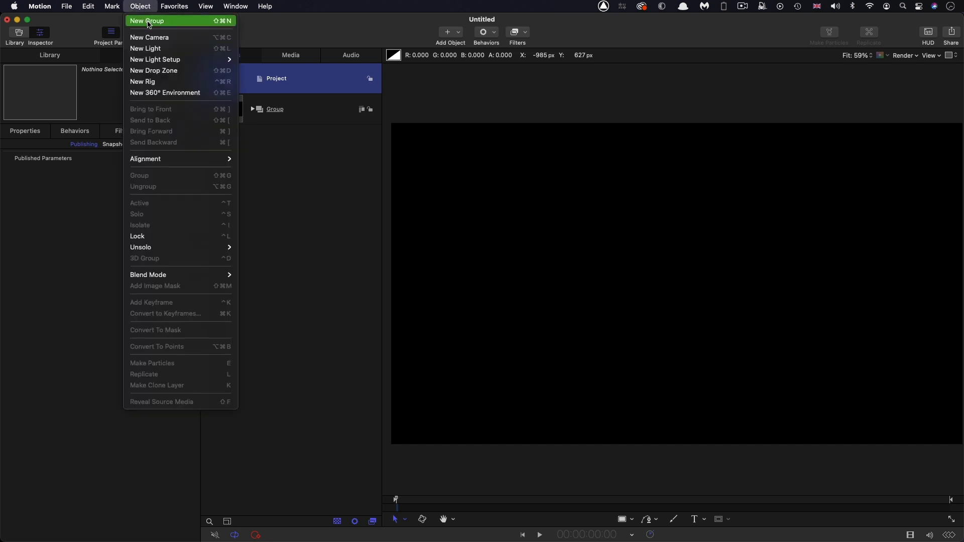
left_click(149, 22)
left_click(146, 161)
left_click(144, 171)
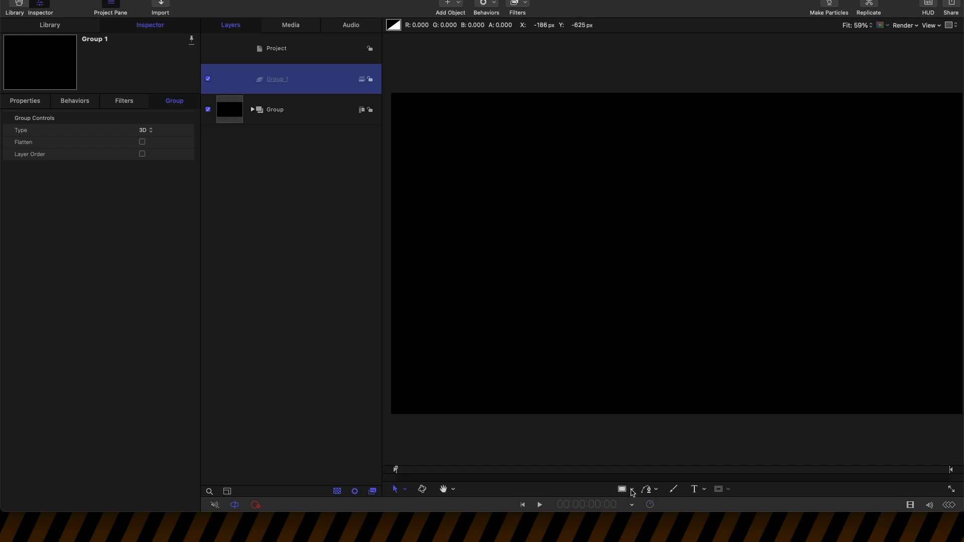
Draw a circle with a radius of about 300 px at the center of the canvas in the new 3D group.
left_click(632, 491)
left_click(633, 524)
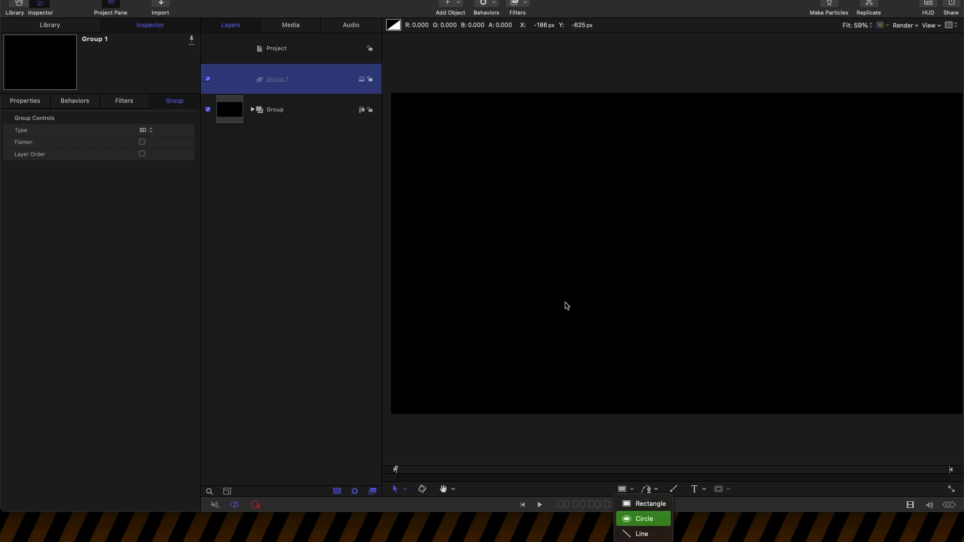
left_click_drag(647, 241, 737, 321)
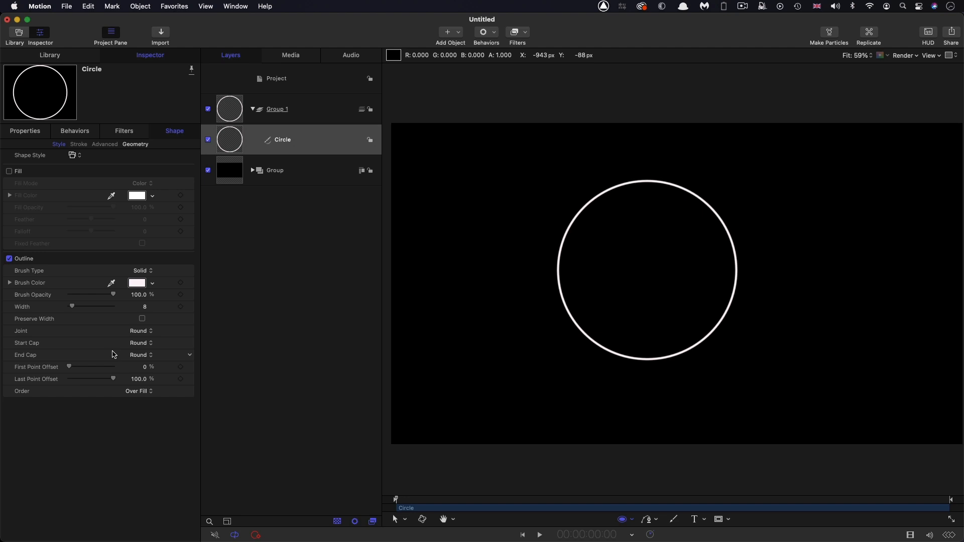
Turn off the circle's outline, turn on its fill and set the fill color to black at 0% brightness.
left_click(9, 260)
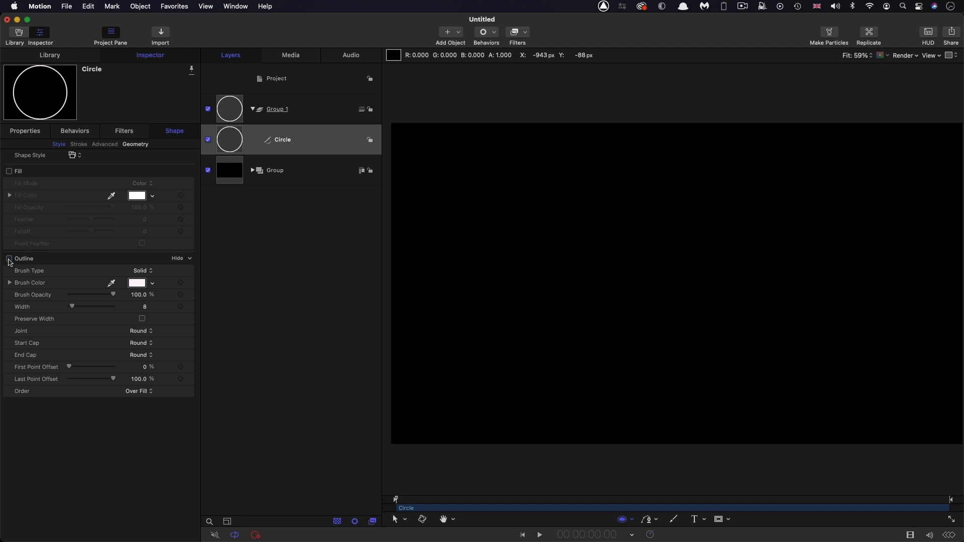
left_click(9, 172)
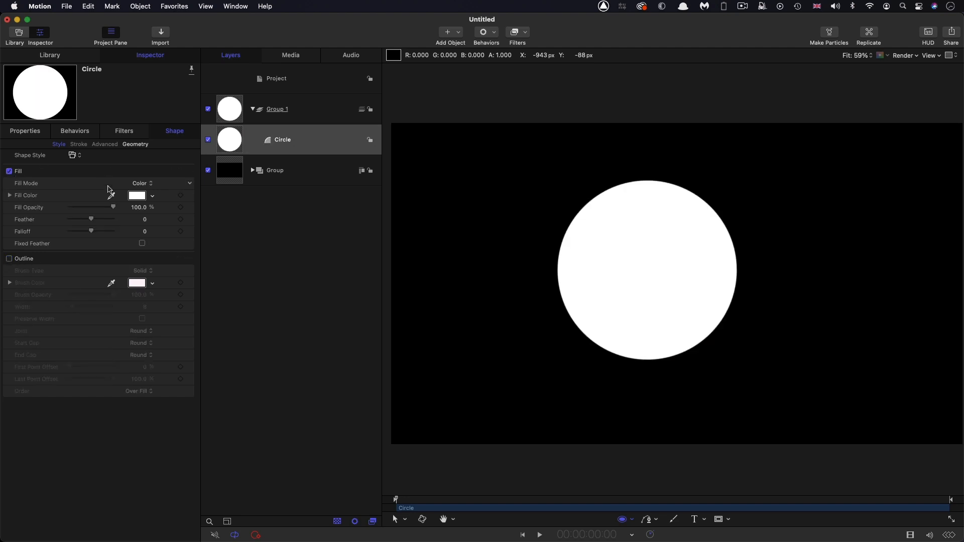
left_click(138, 200)
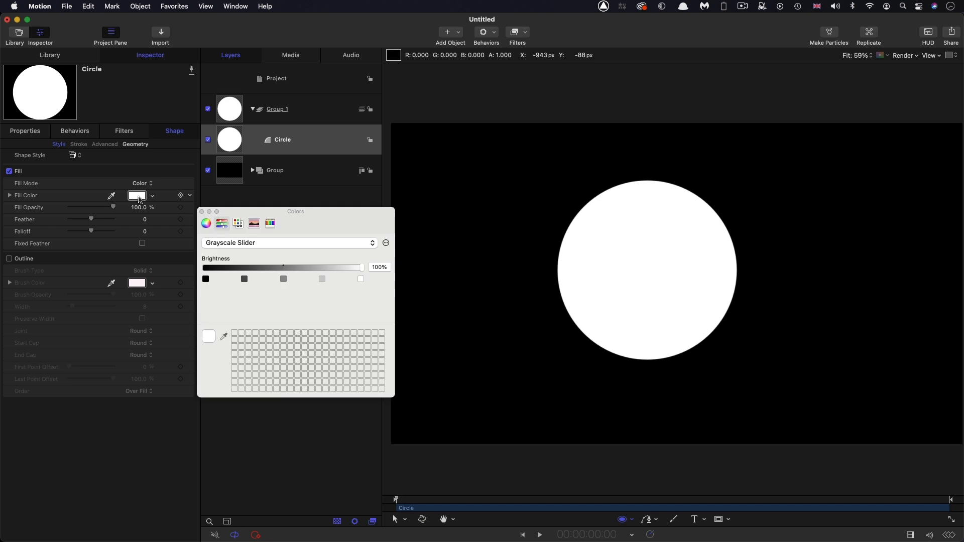
left_click(217, 269)
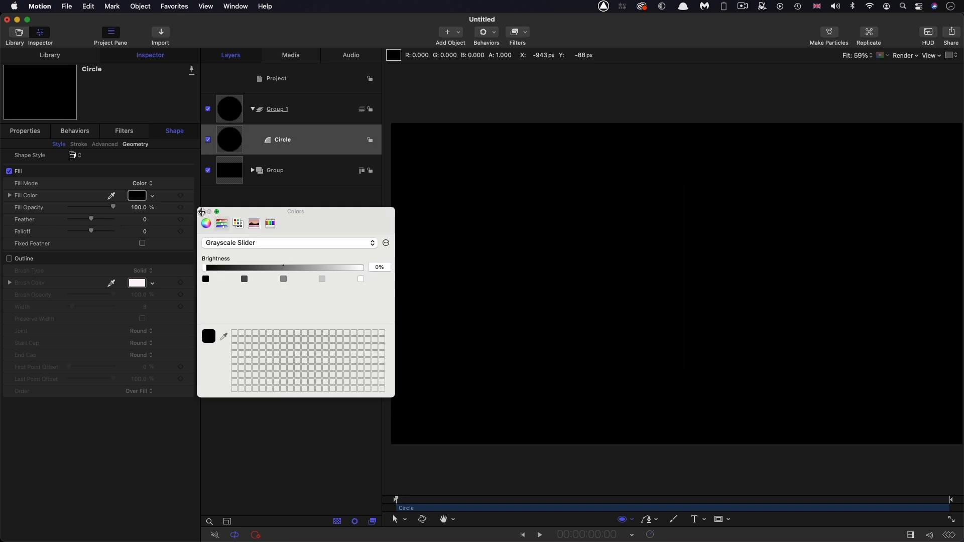
left_click(202, 212)
Enlarge the radius in the circle's geometry settings.
left_click(136, 144)
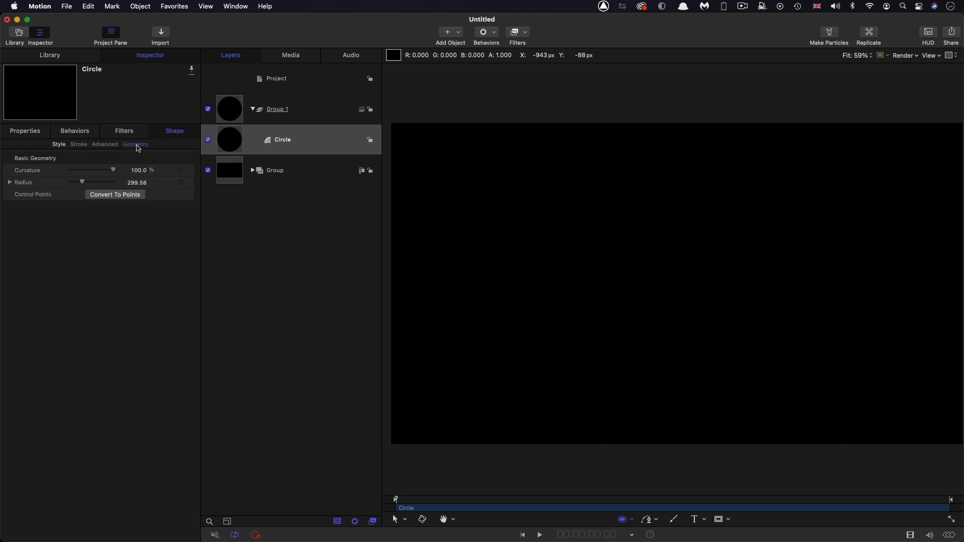
left_click(134, 182)
type("400")
Set the circle's X rotation to -90° so it lies flat as a ground plane.
left_click(25, 131)
right_click(83, 146)
left_click(107, 151)
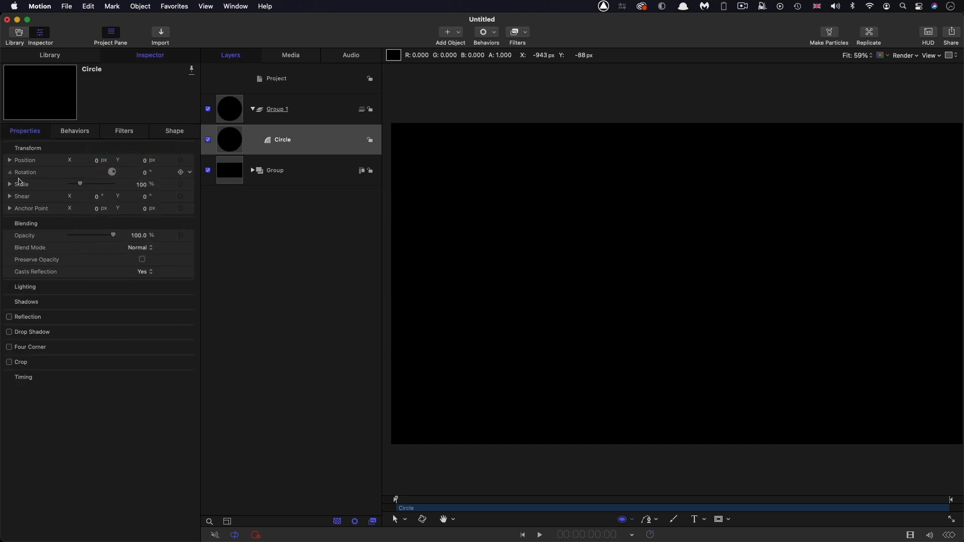
left_click(9, 173)
left_click(145, 187)
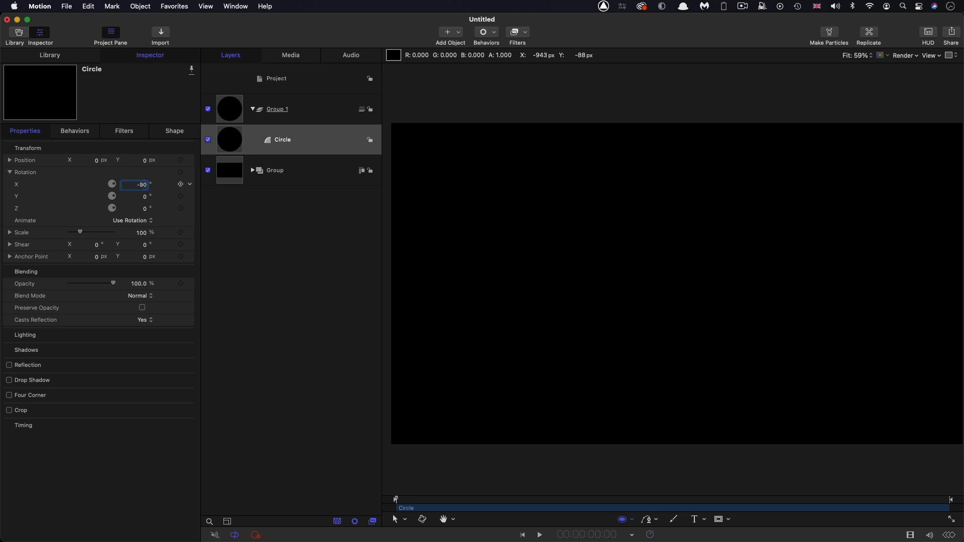
type("-90")
key("Return")
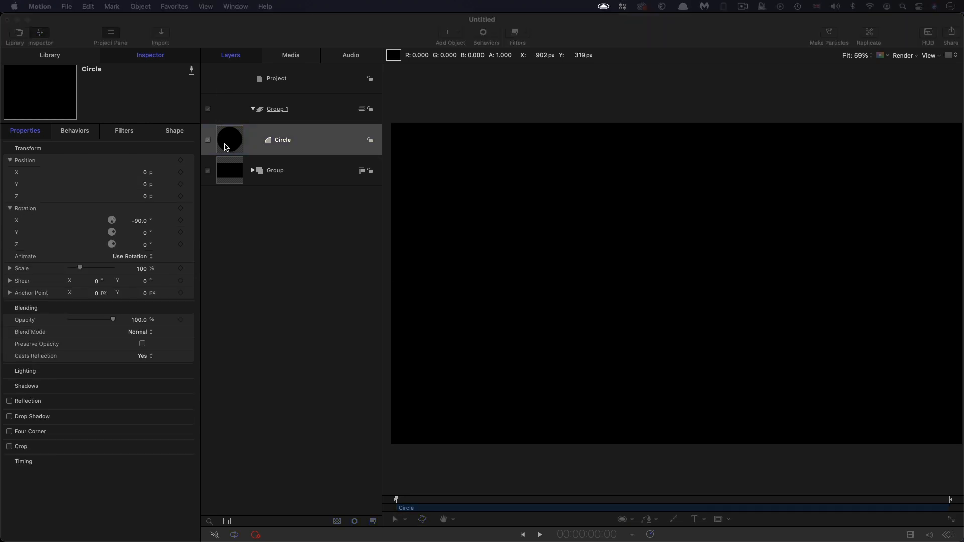
Apply the Stylize filter Add Noise to the circle.
left_click(225, 145)
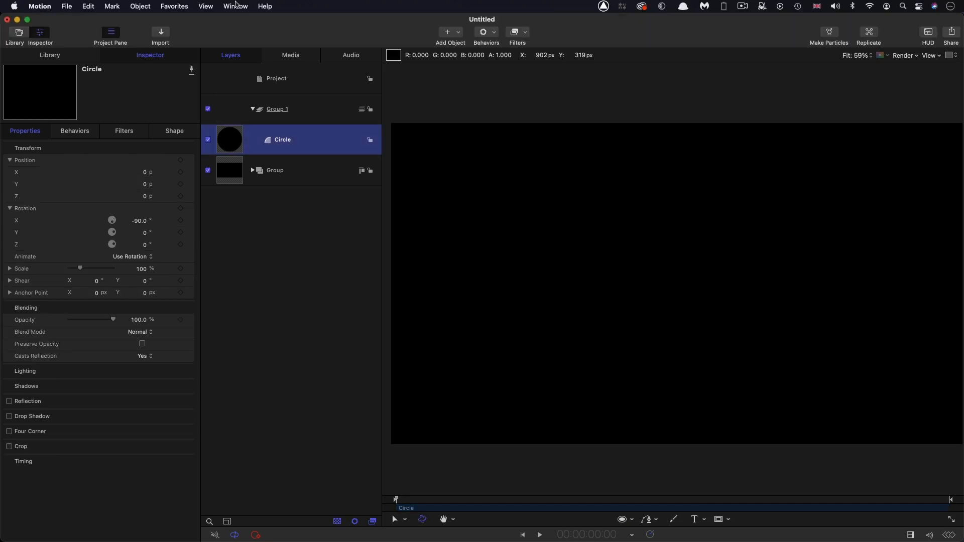
left_click(526, 32)
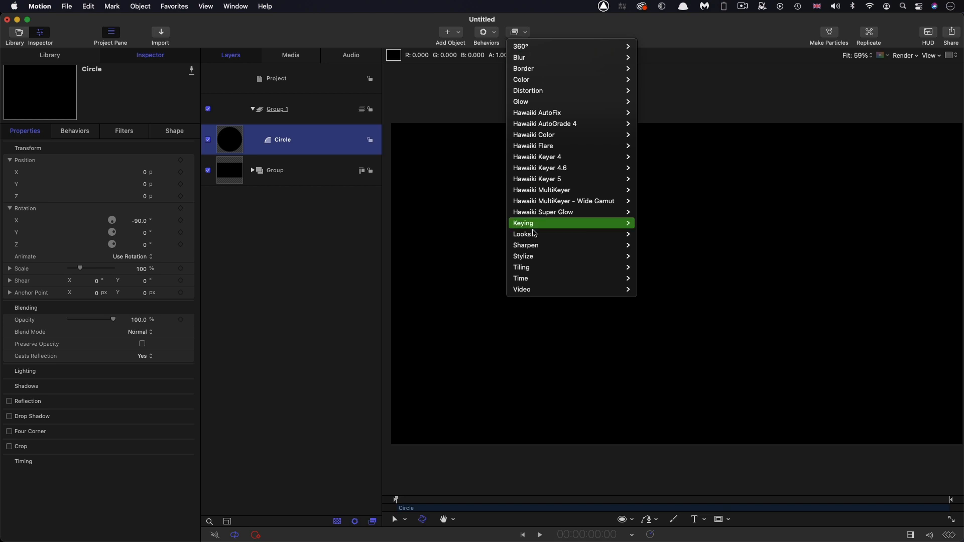
mouse_move(586, 256)
left_click(657, 256)
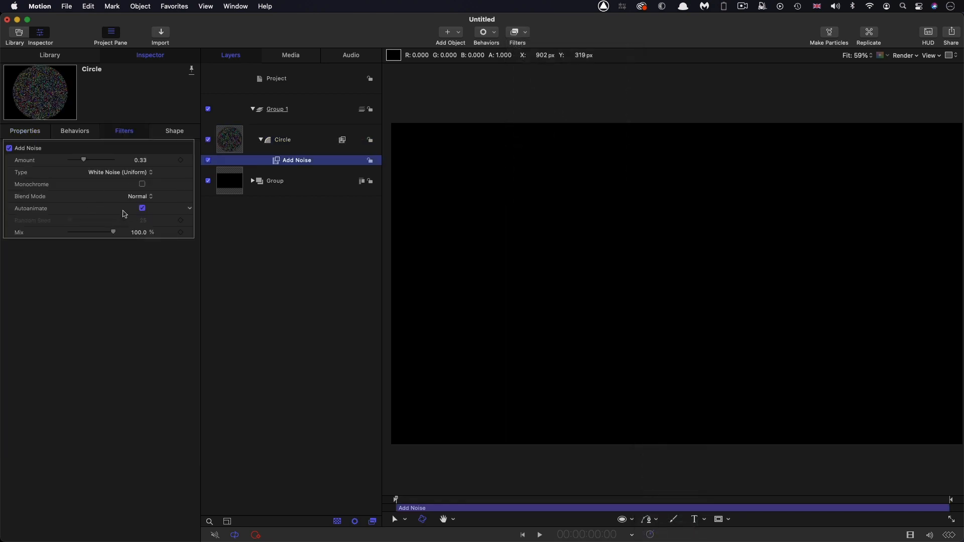
Turn off Autoanimate for the Add Noise filter, set its type to Pink Noise and its mix to 20%.
left_click(143, 208)
left_click(123, 172)
left_click(113, 206)
double_click(139, 232)
type("20")
key("Return")
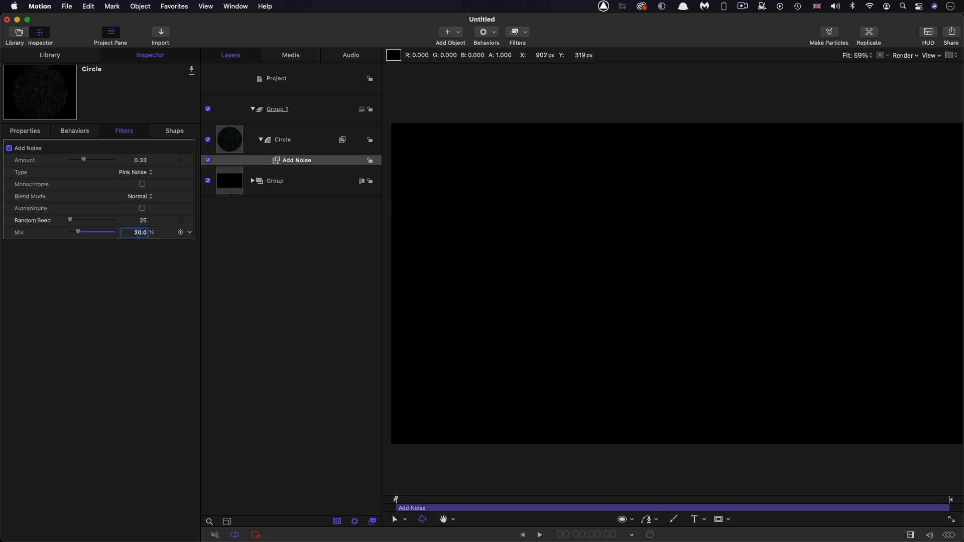
Add a camera to the project and set its angle of view to 100°.
left_click(310, 114)
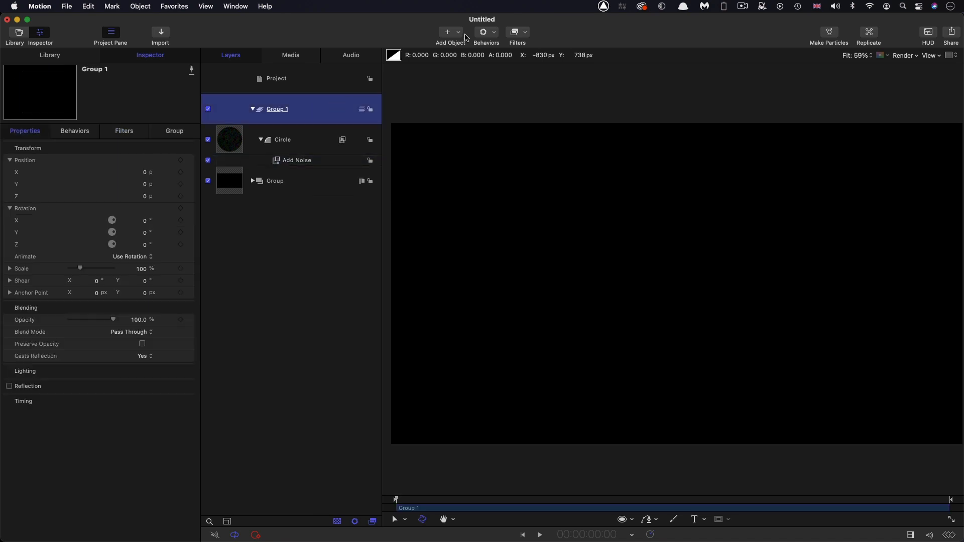
left_click(463, 32)
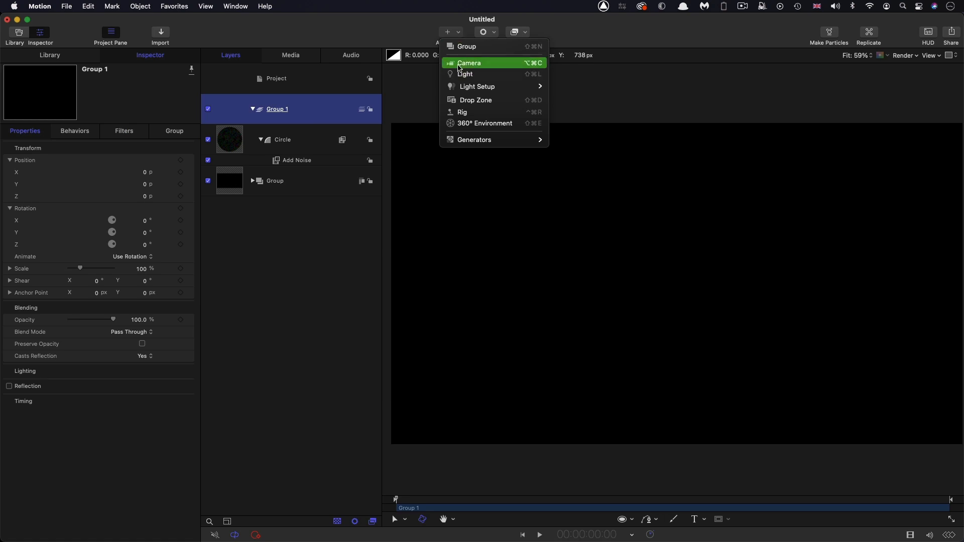
left_click(459, 64)
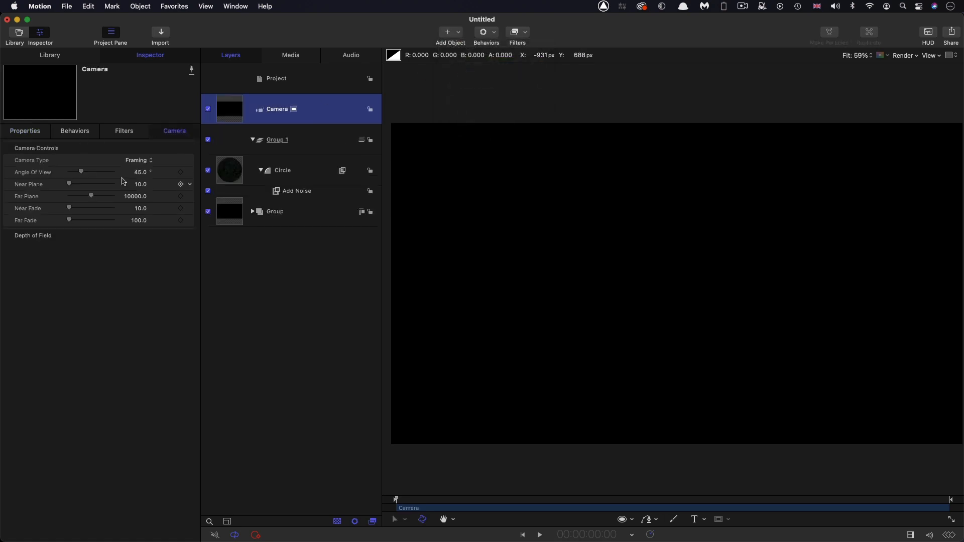
left_click(141, 174)
type("100")
key("Return")
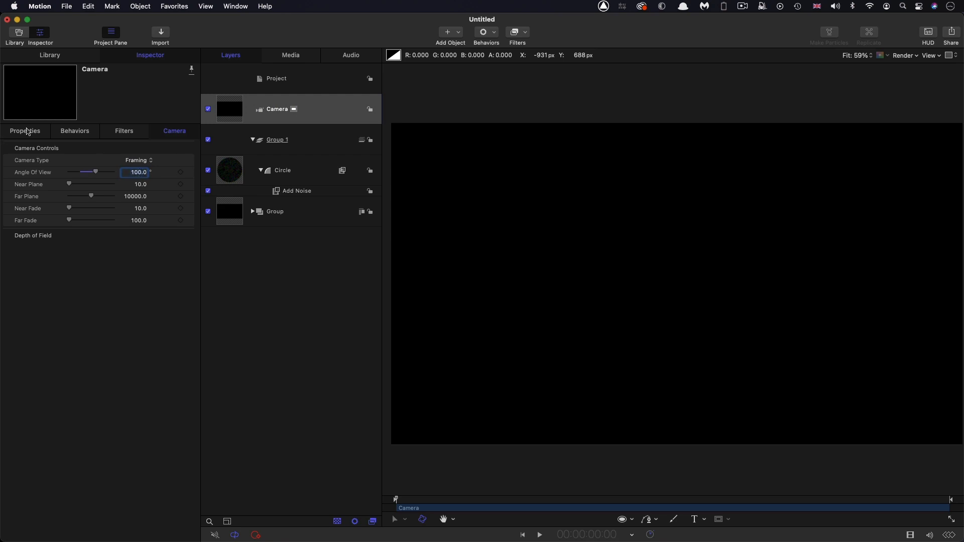
Set the camera's X rotation to -15° and its position to Y 250 and Z 500.
left_click(26, 133)
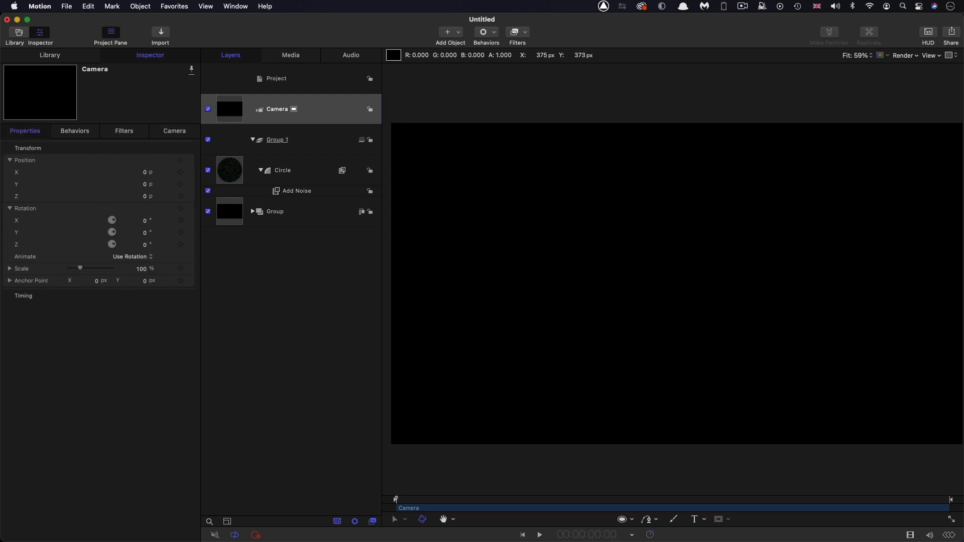
left_click(146, 221)
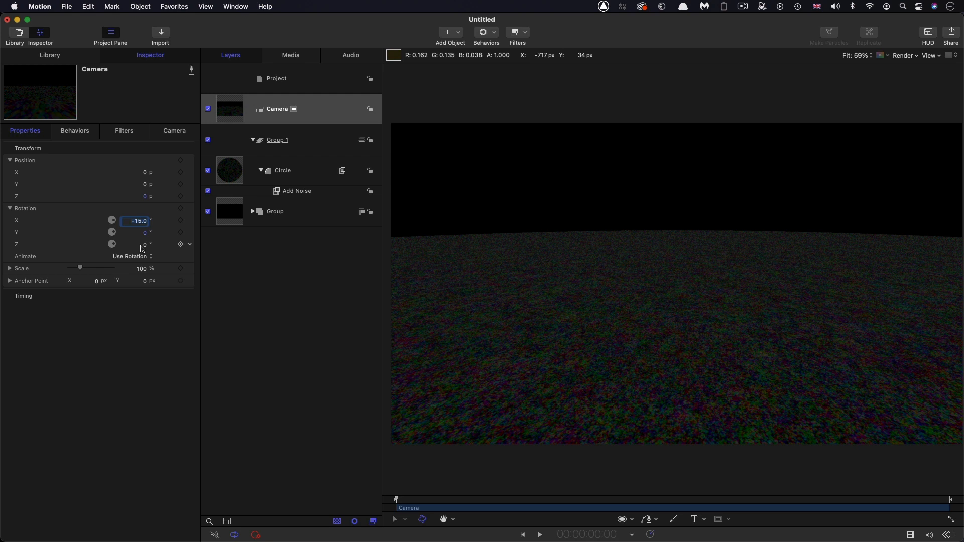
double_click(144, 185)
type("250")
key("Return")
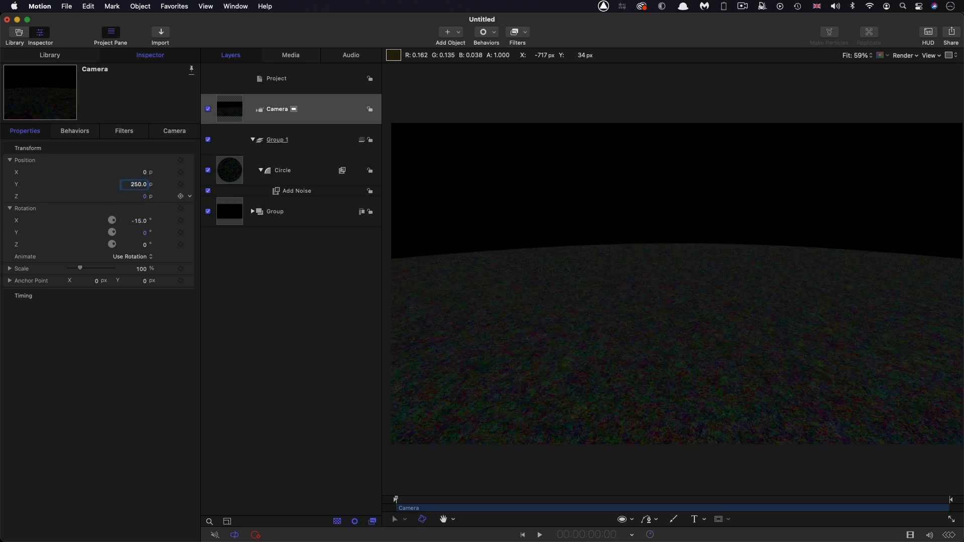
double_click(144, 196)
type("50")
key("Return")
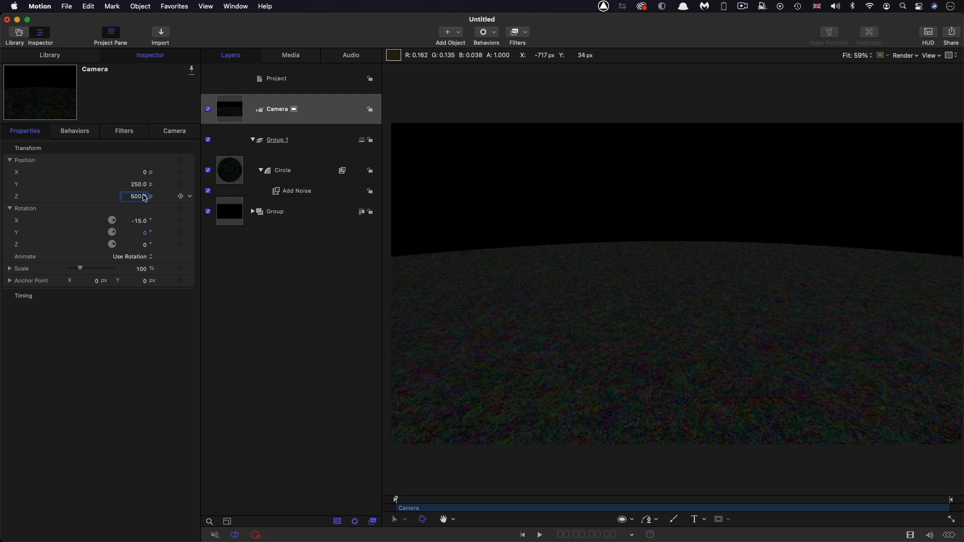
Apply the Twirl distortion filter to the circle.
left_click(231, 171)
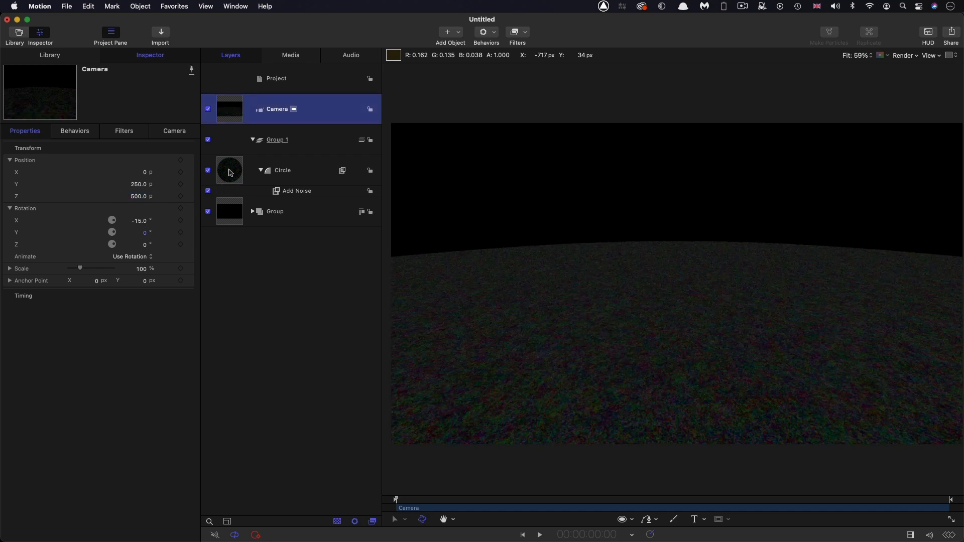
left_click(527, 32)
mouse_move(573, 91)
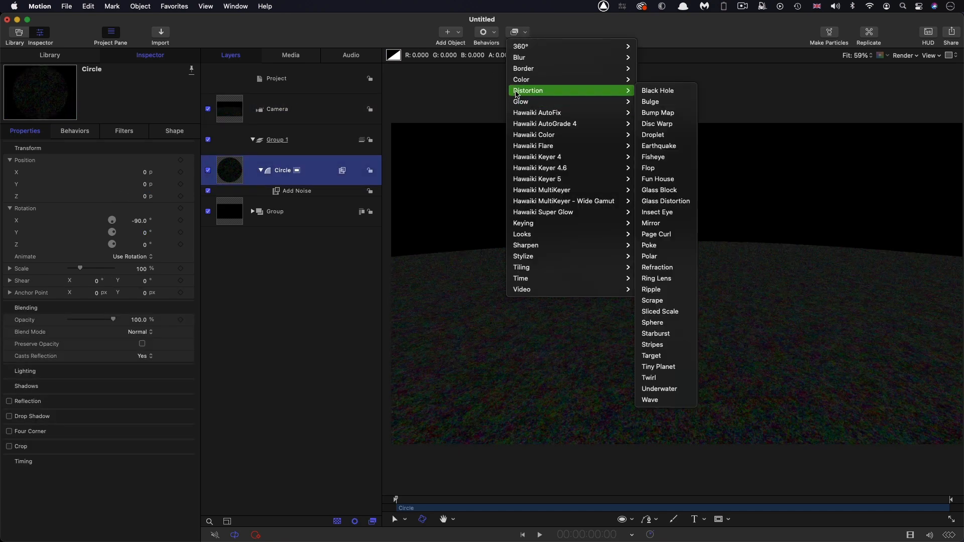
left_click(649, 378)
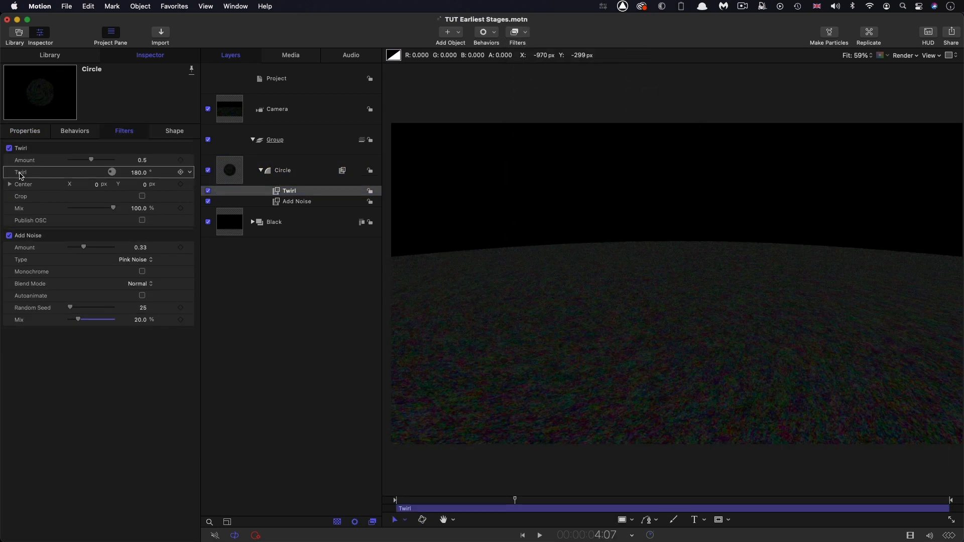
Add a Rate parameter behavior to the filter's Twirl angle, set the rate to 5° and play back the animation.
left_click(190, 172)
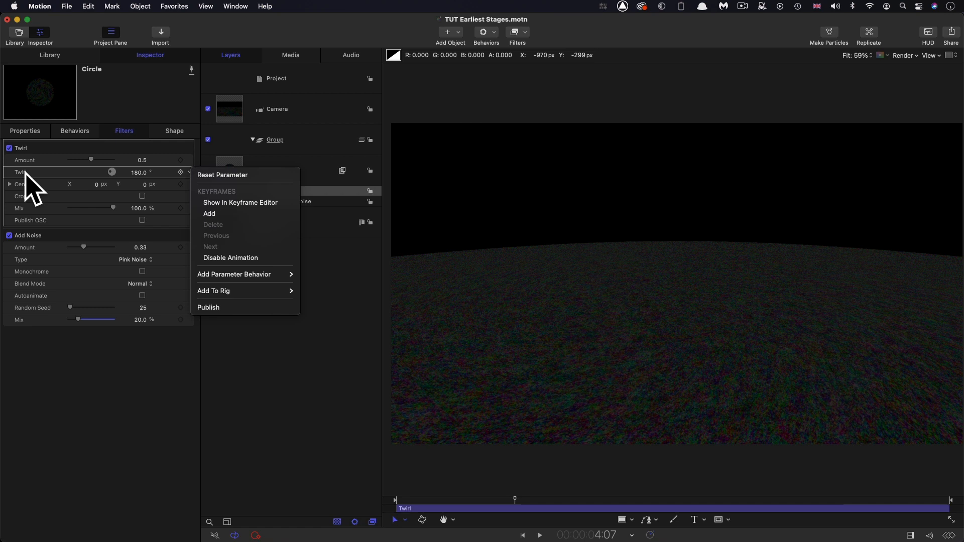
mouse_move(236, 274)
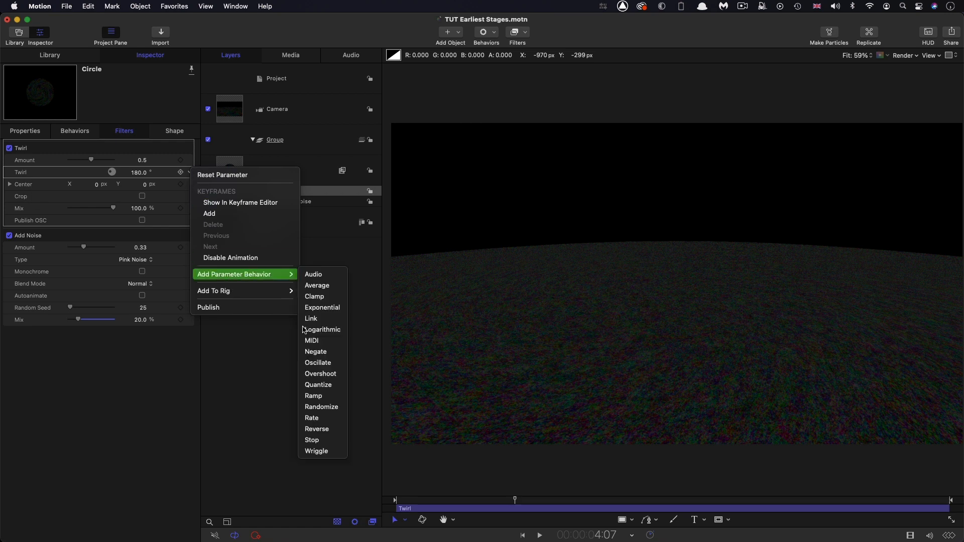
left_click(312, 419)
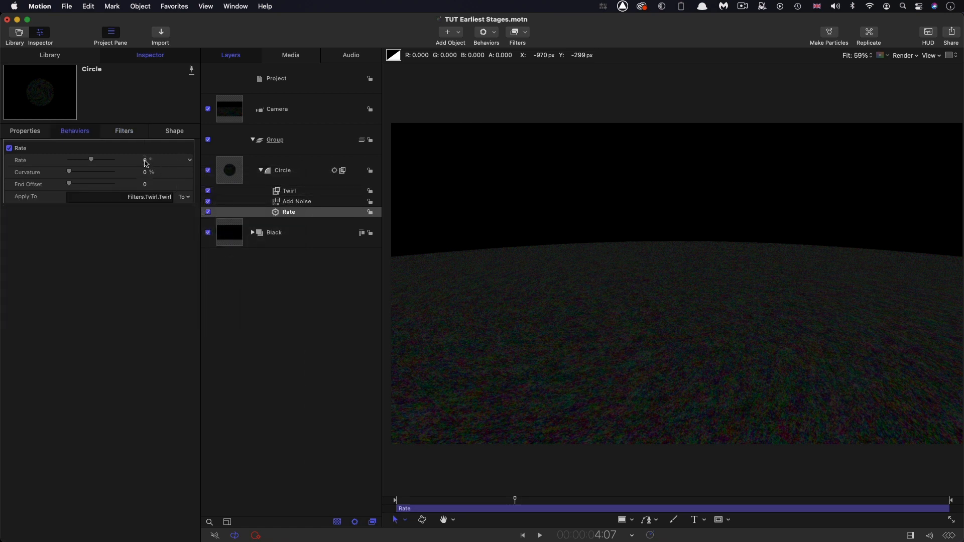
type("5")
key("Return")
key("space")
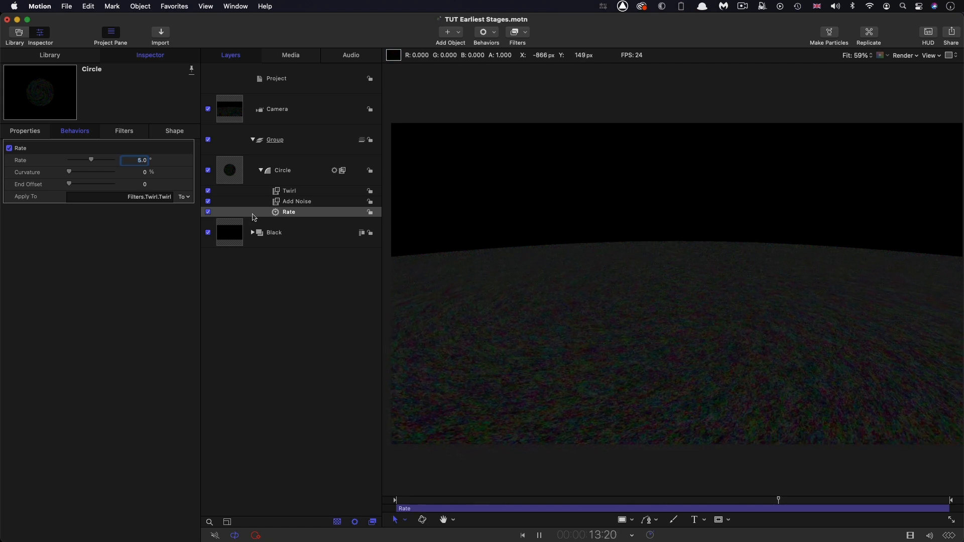
key("space")
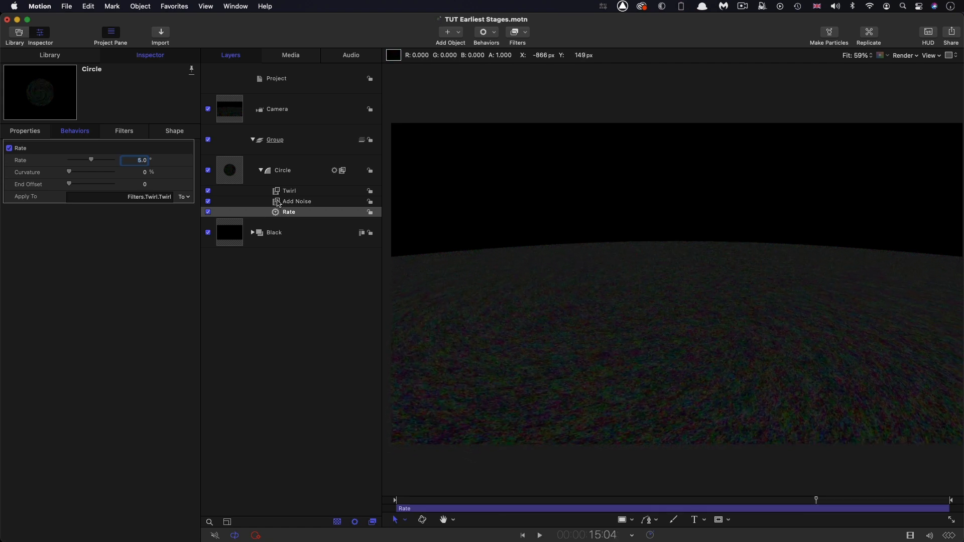
Switch the Add Noise filter to Monochrome and preview the result in playback.
left_click(279, 203)
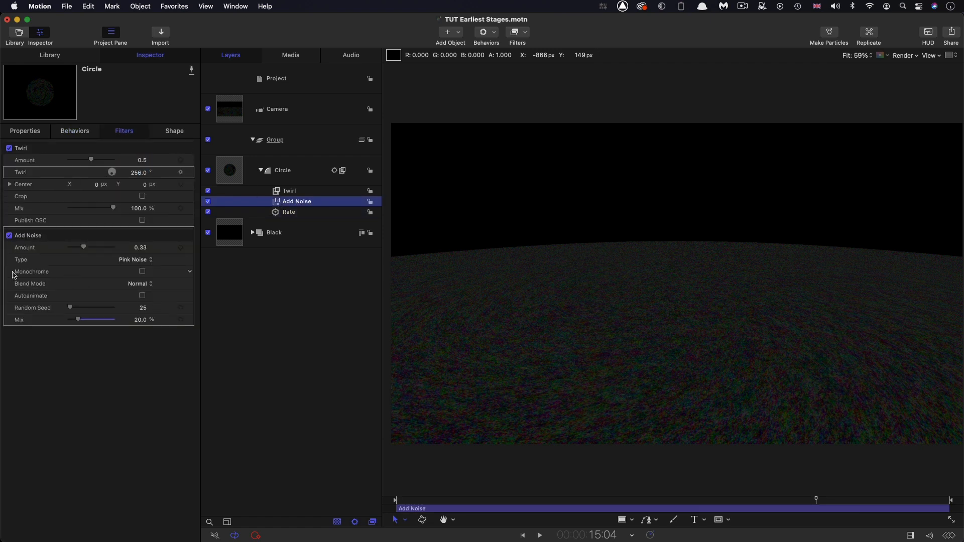
left_click(142, 272)
key("space")
key("space")
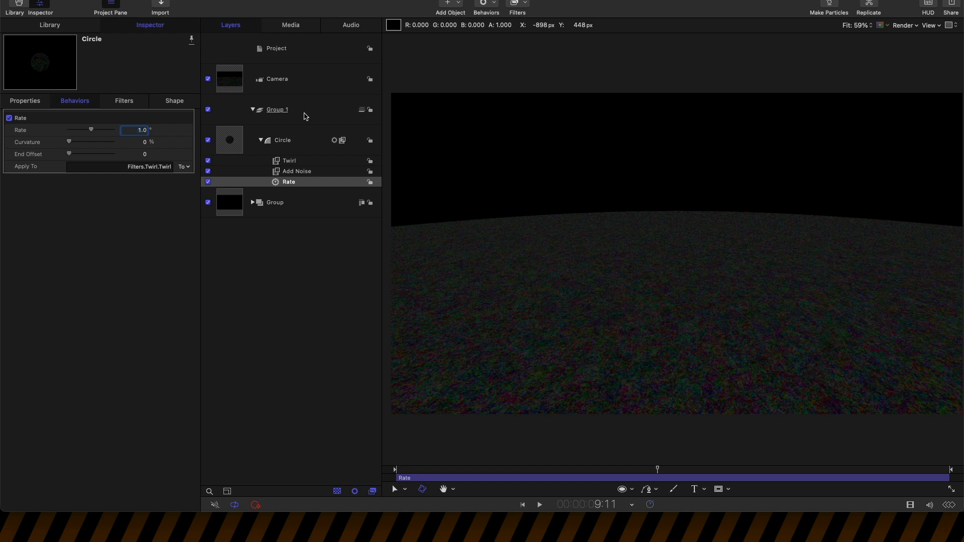
Draw a second circle inside Group 1, roughly centred over the ground plane.
left_click(306, 147)
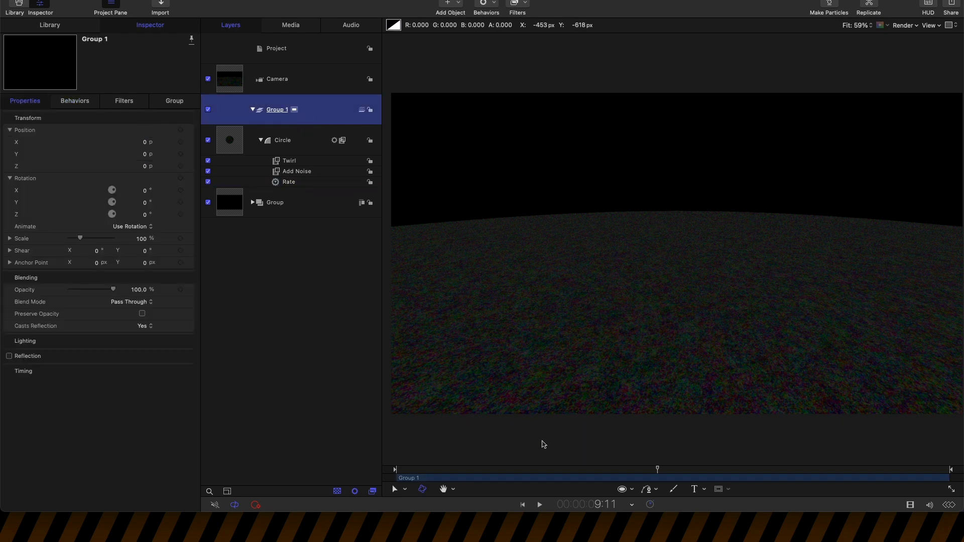
left_click(631, 490)
left_click(643, 519)
mouse_move(632, 254)
left_mouse_down()
mouse_move(705, 322)
mouse_move(758, 351)
left_mouse_up()
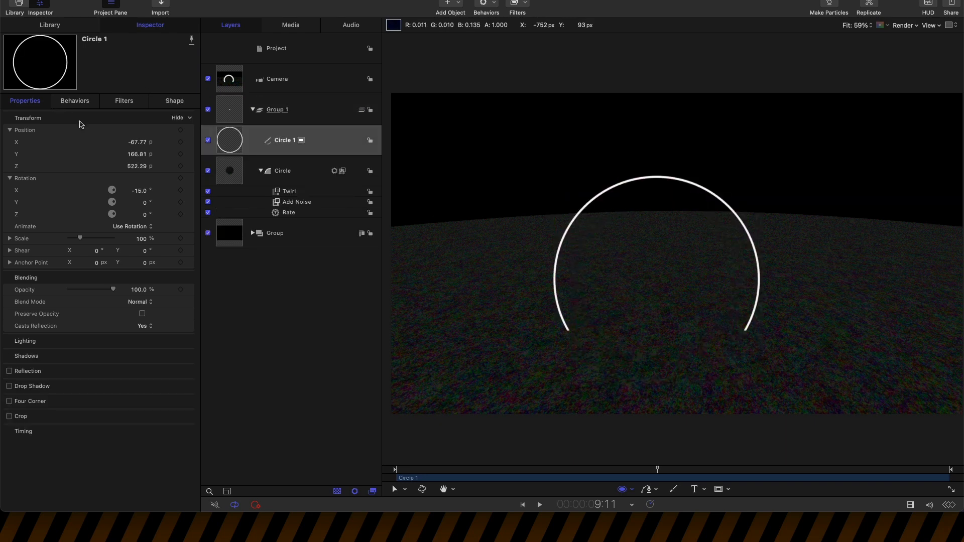
Reset the new circle's transform and set its X rotation to -90° to lay it flat.
right_click(81, 123)
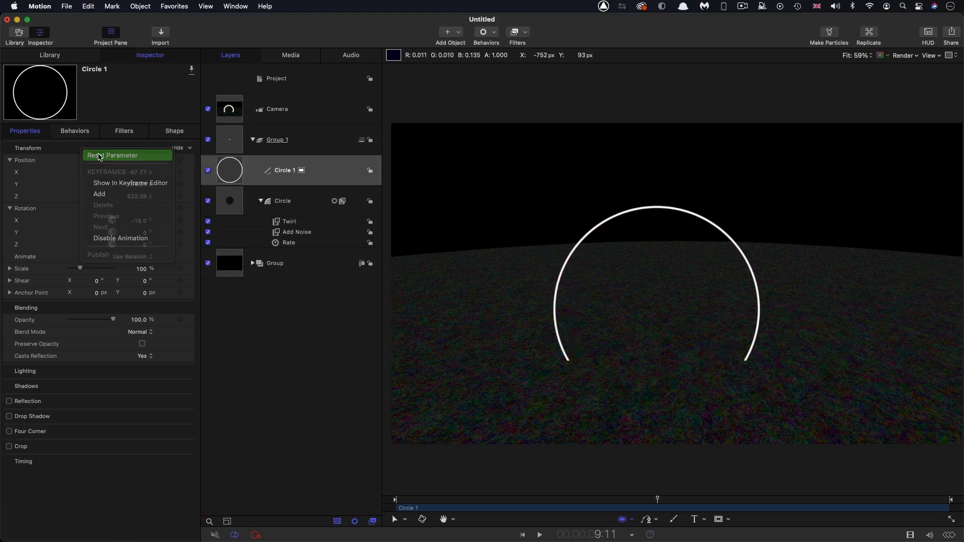
left_click(99, 155)
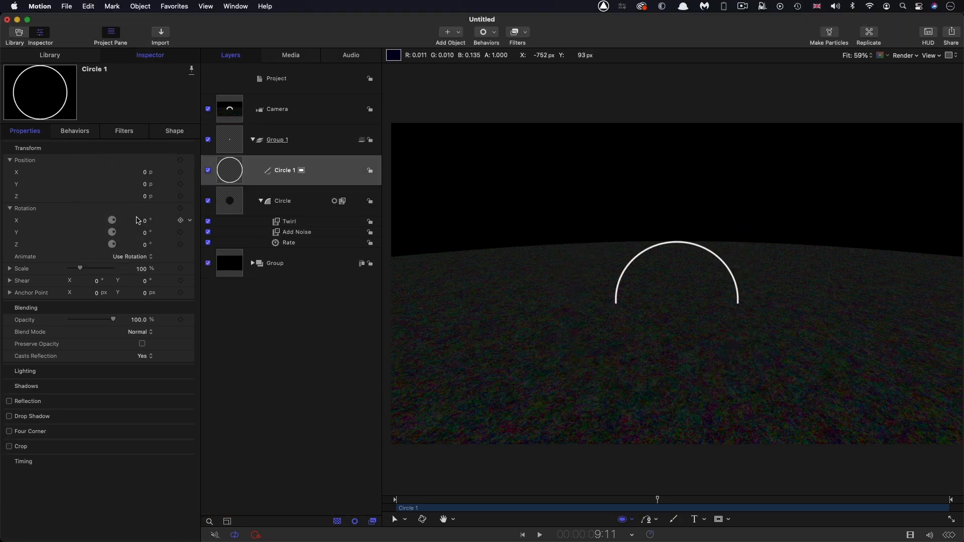
type("-90")
key("Return")
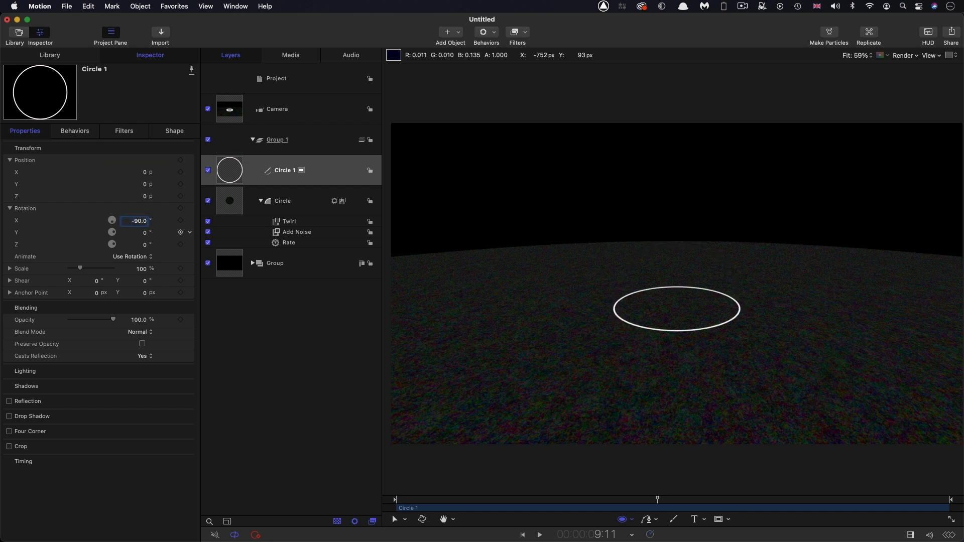
Enlarge the new circle's radius in its shape geometry.
left_click(180, 131)
left_click(135, 145)
left_click(140, 182)
type("77")
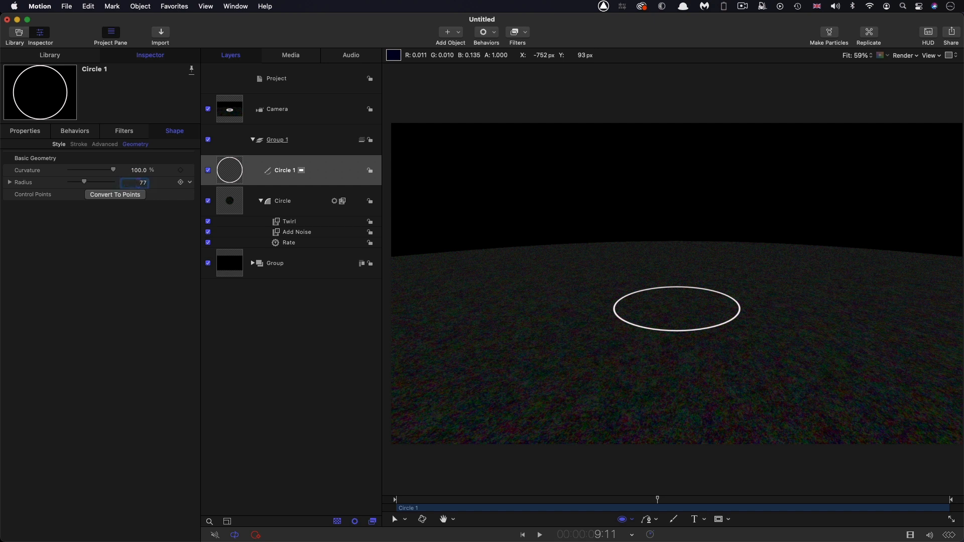
key("Return")
Turn on the new circle's fill, turn off its outline and set the feather to 50.
left_click(59, 144)
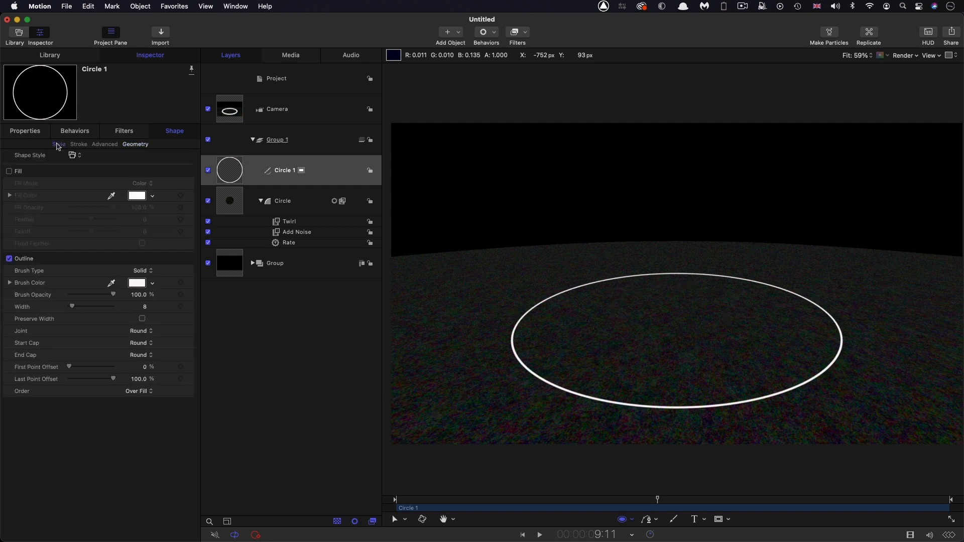
left_click(9, 171)
left_click(9, 259)
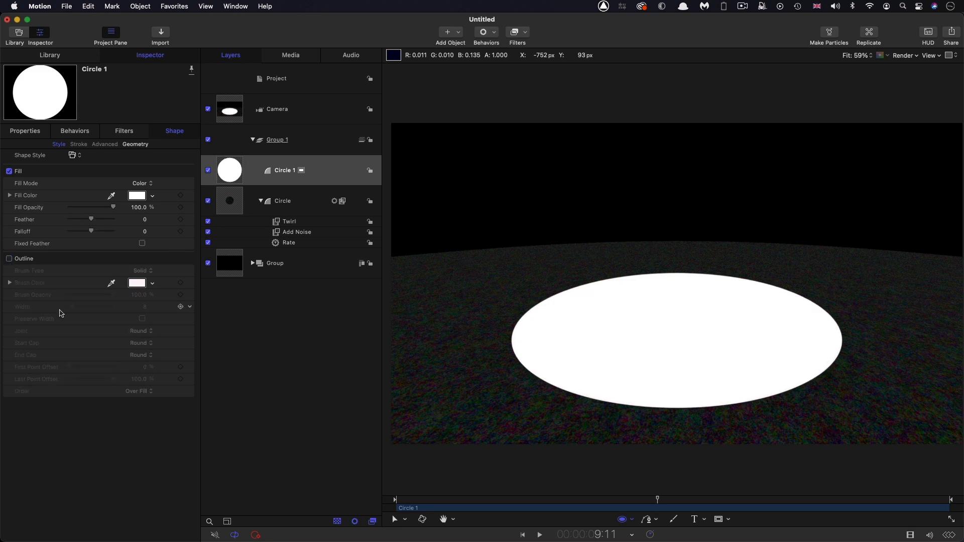
left_click(145, 221)
type("50")
key("Return")
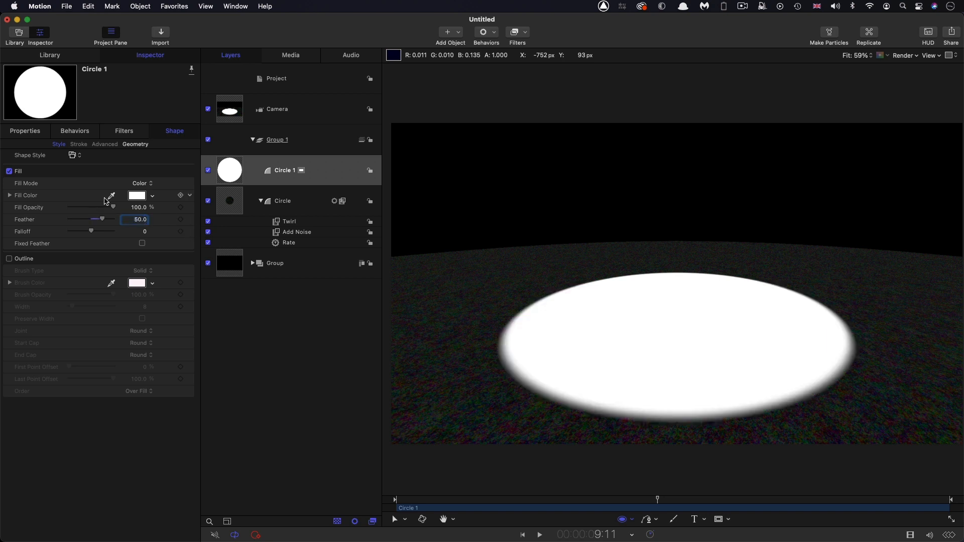
Change the circle's fill mode to Gradient and load the Grayscale gradient preset.
left_click(143, 184)
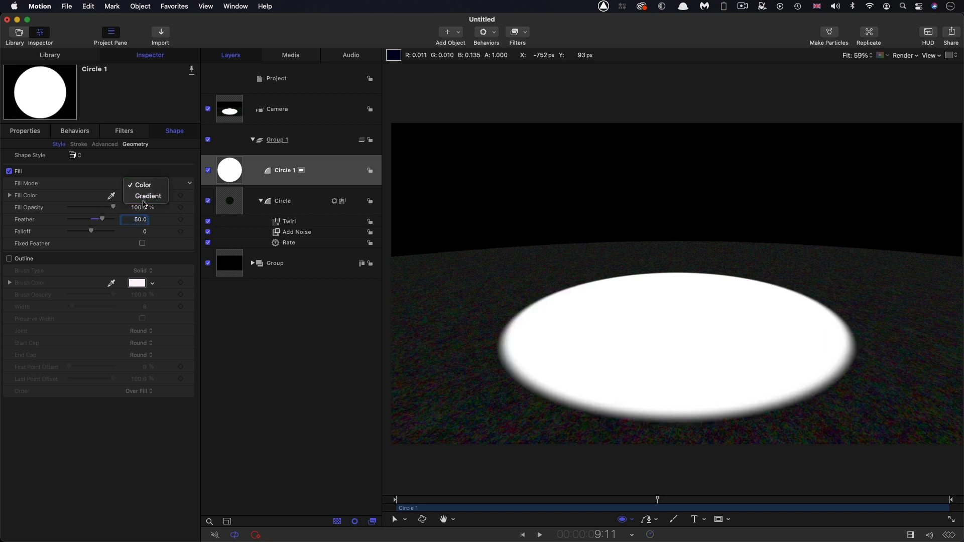
left_click(145, 196)
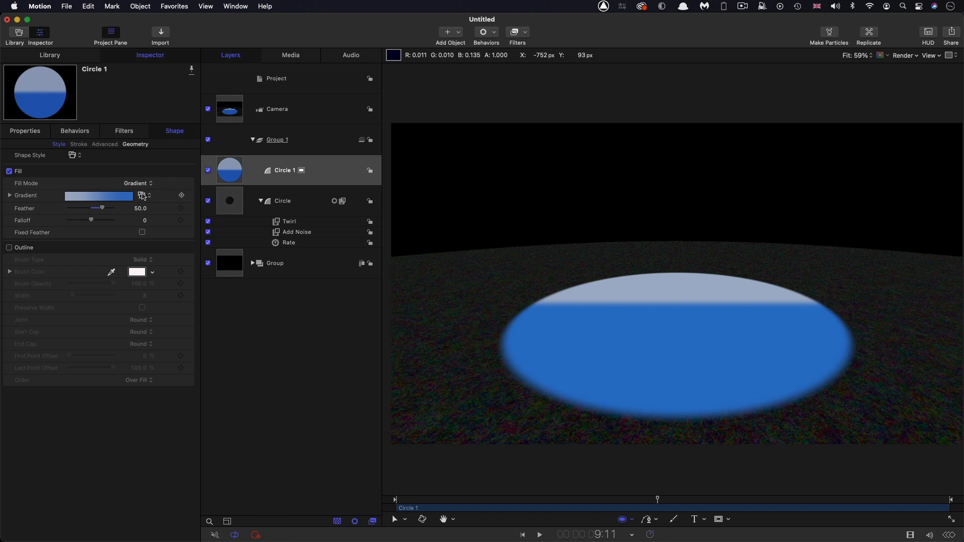
left_click(144, 196)
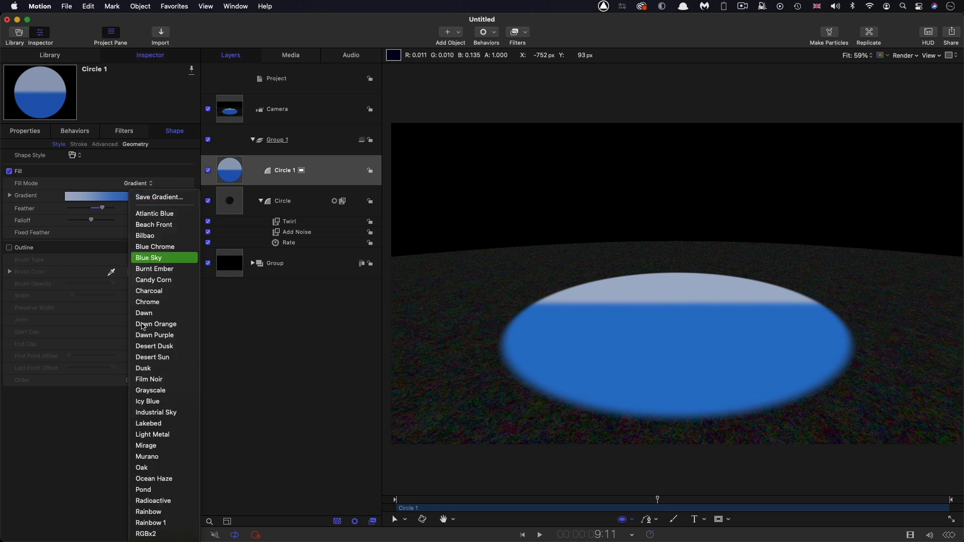
left_click(147, 389)
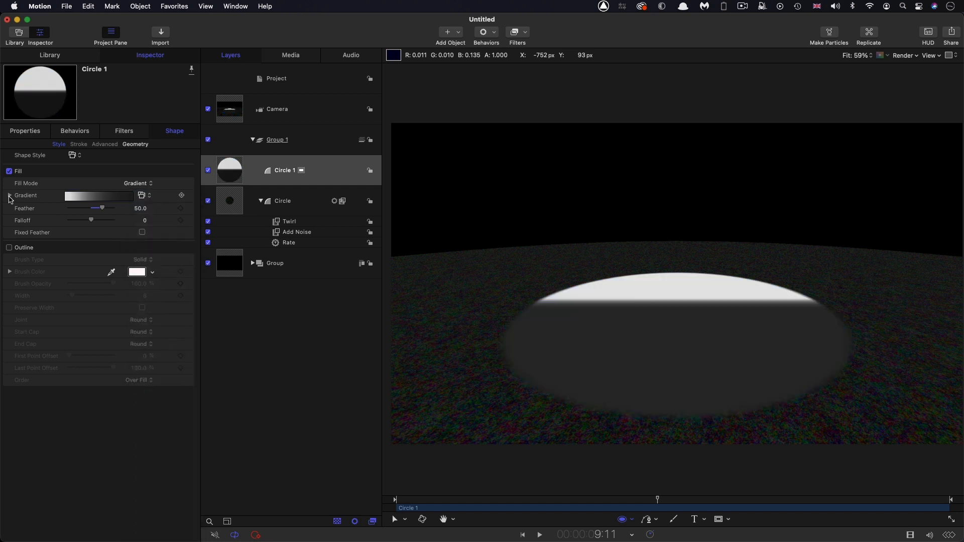
Make the gradient Radial with its start Y at 0 and its end Y at -750.
left_click(10, 196)
left_click(136, 337)
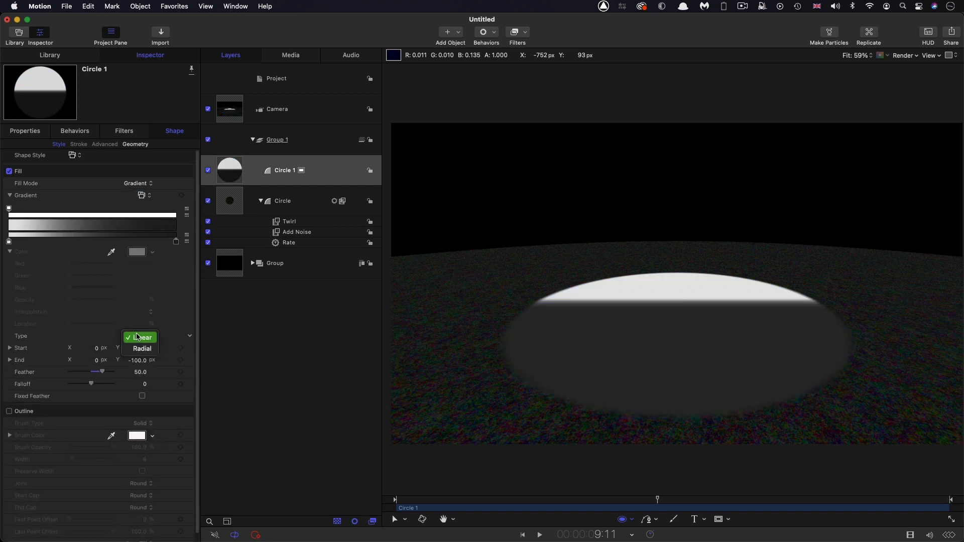
left_click(137, 349)
left_click(137, 349)
type("0")
key("Tab")
key("Tab")
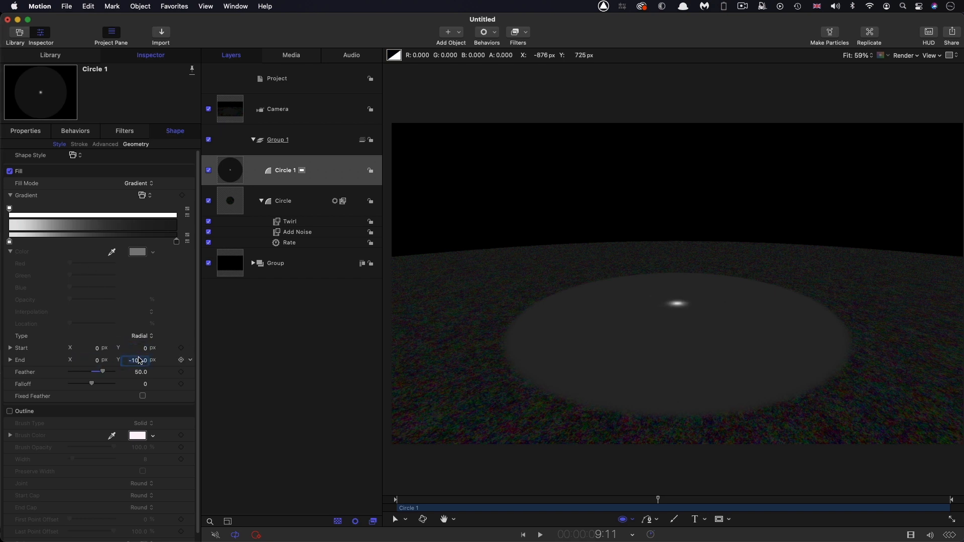
type("-750")
key("Return")
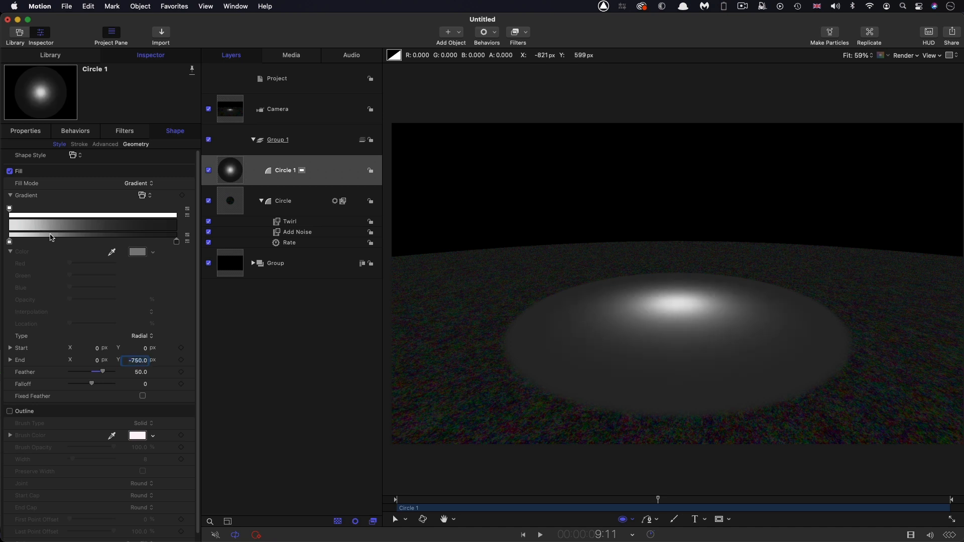
Add a colour tag near the middle of the gradient and reverse the gradient's direction.
left_click(88, 239)
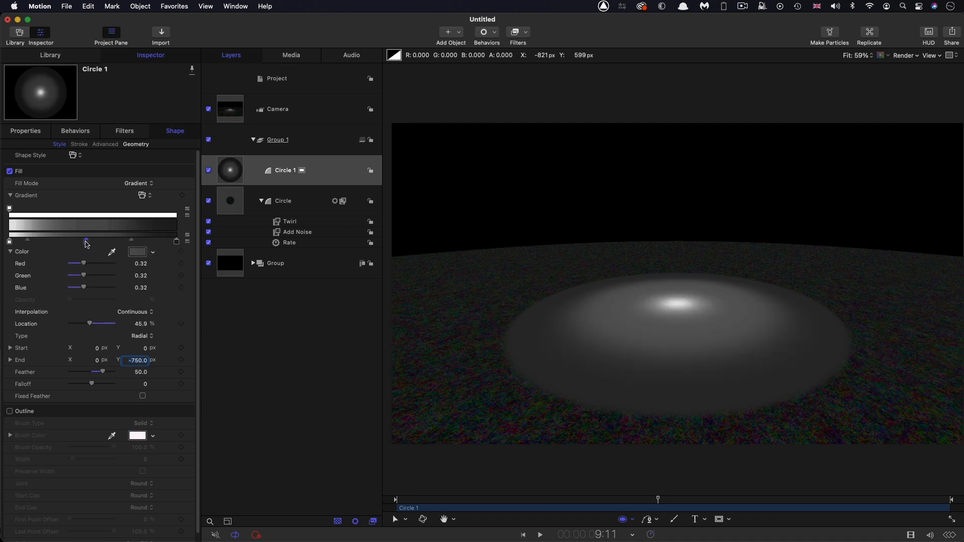
left_click_drag(86, 241, 88, 241)
left_click(189, 237)
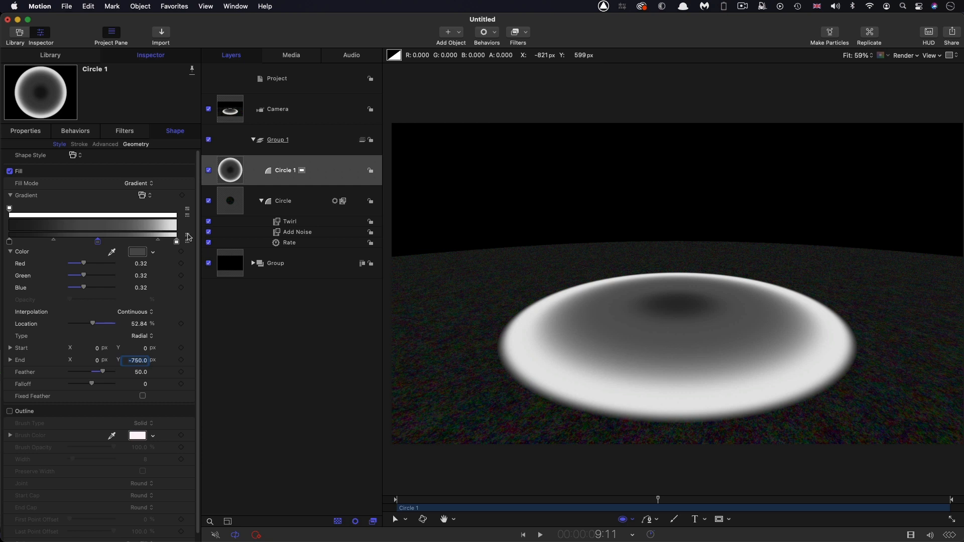
Set the gradient's last colour tag to 100% brightness white and its first tag to 0% black.
left_click(176, 242)
left_click(138, 251)
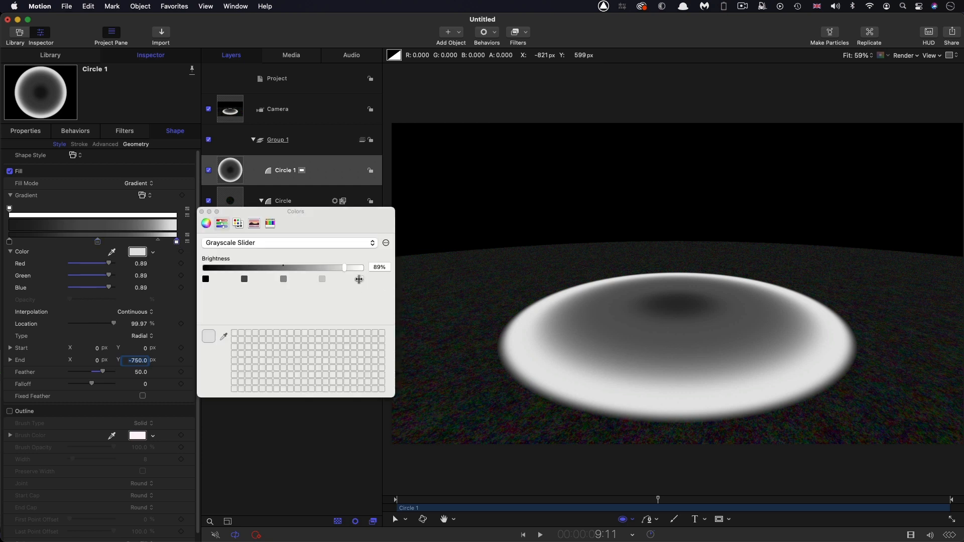
left_click_drag(344, 268, 414, 270)
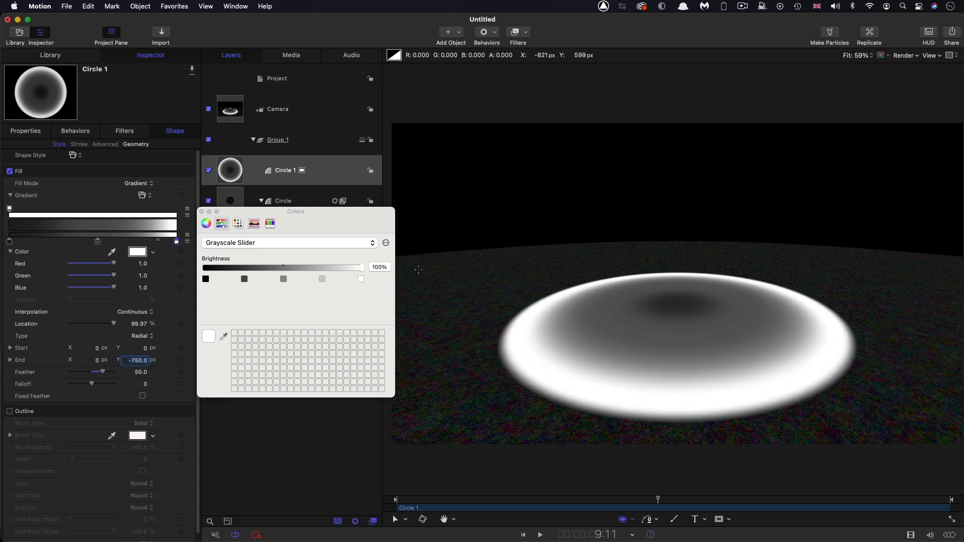
left_click(9, 242)
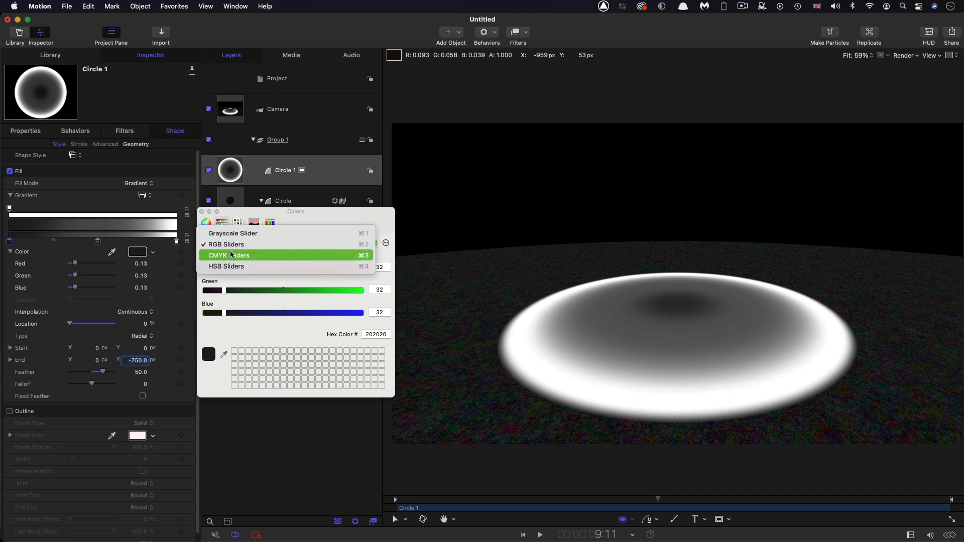
left_click(231, 234)
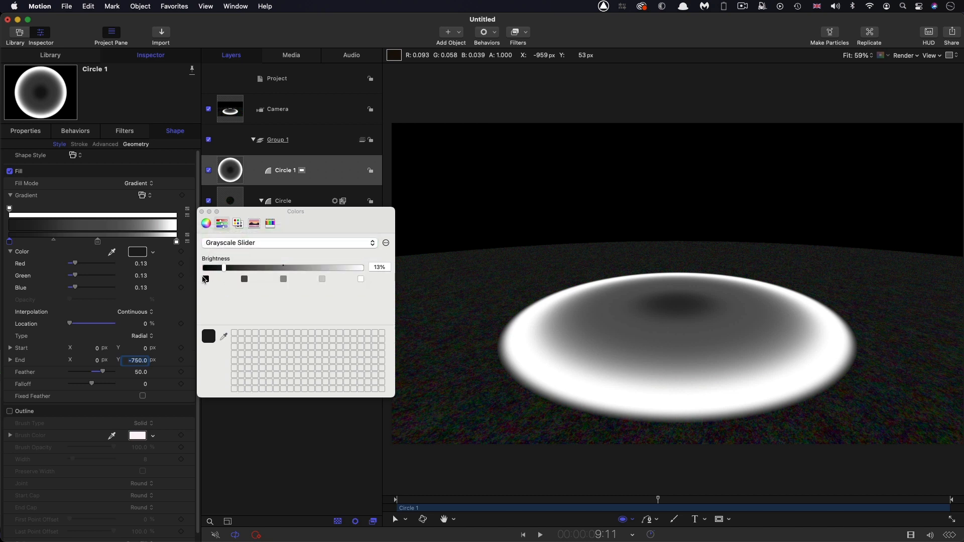
left_click(206, 280)
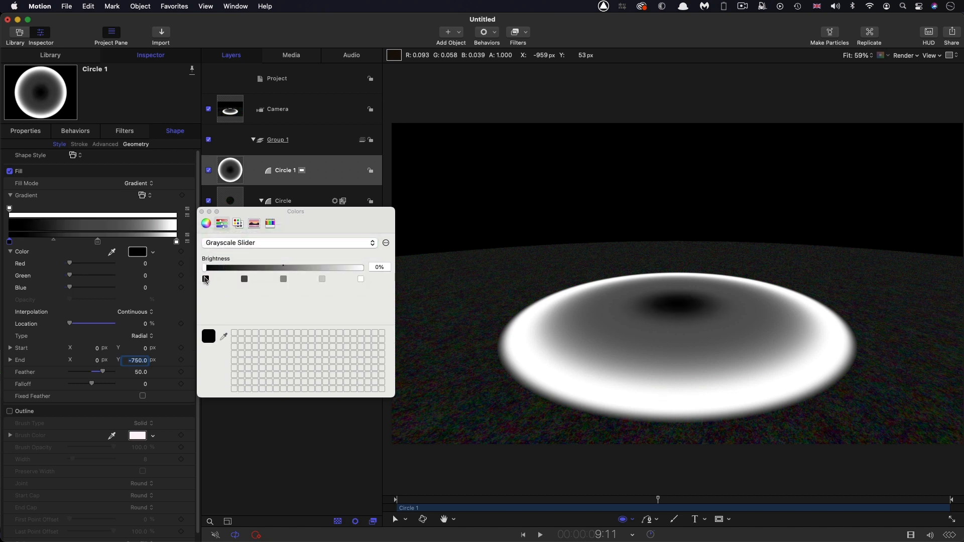
Set the gradient's middle colour tag to 30% grayscale brightness.
left_click(98, 242)
left_click(286, 243)
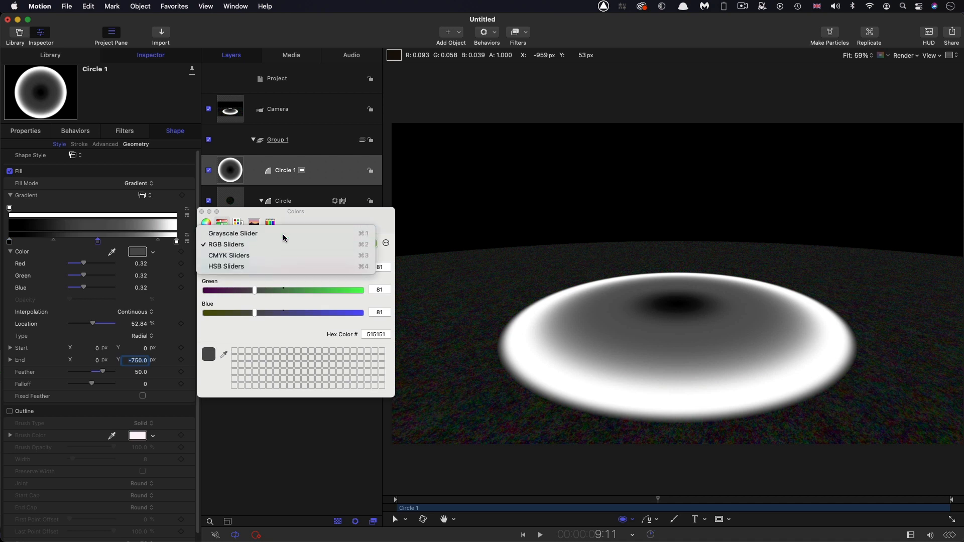
left_click(281, 234)
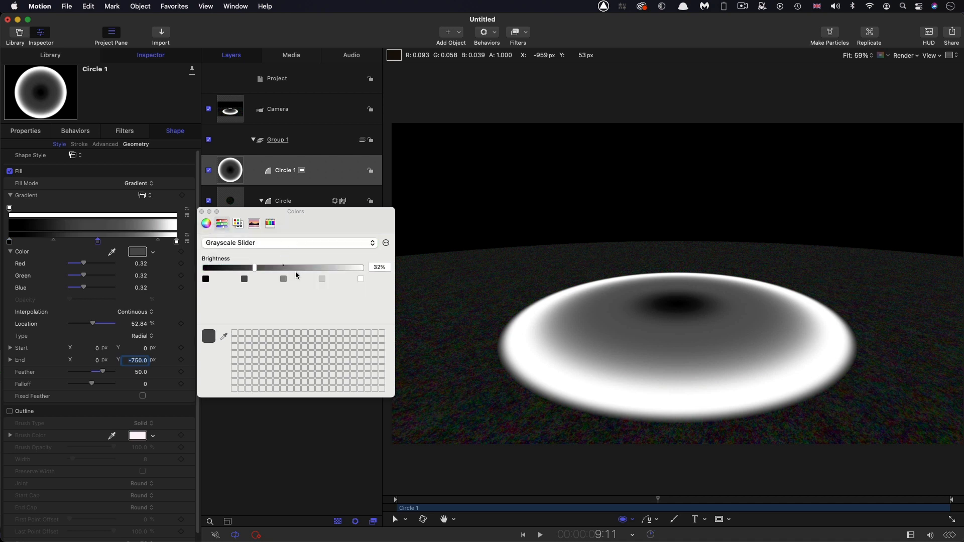
left_click(386, 267)
left_click_drag(385, 267, 370, 268)
type("3")
Set the grey tag's location to 99% and shift the blend midpoint before it to about 95%.
left_click(131, 325)
left_click(131, 328)
type("99")
key("Return")
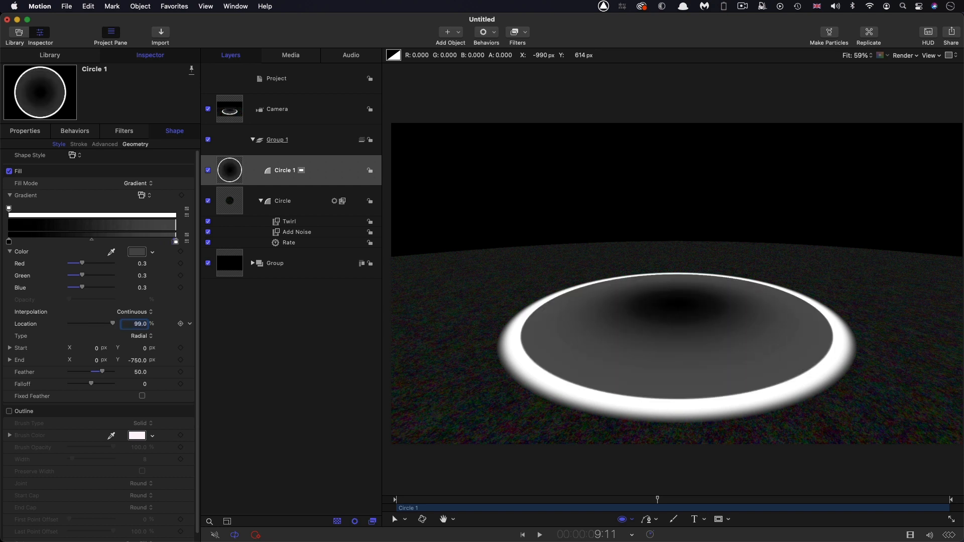
left_click_drag(92, 243, 166, 248)
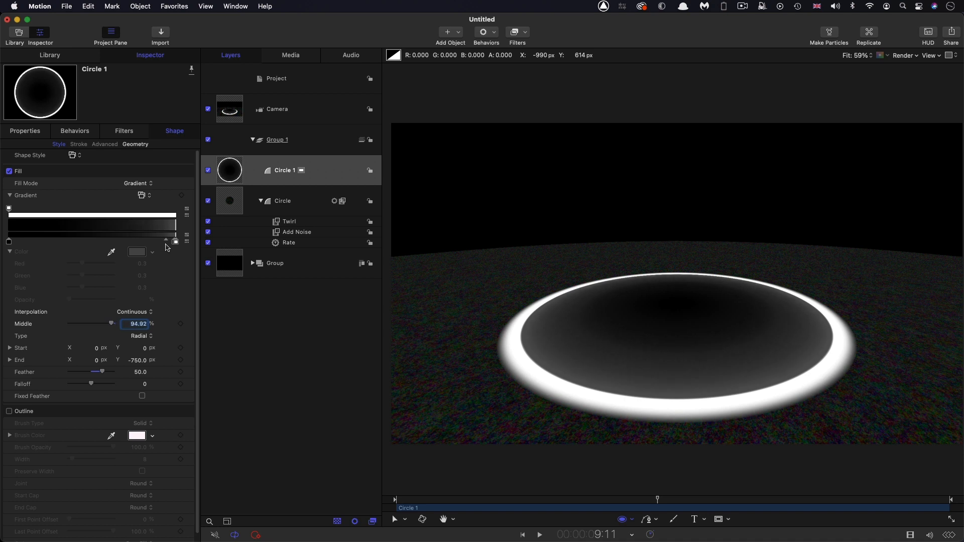
Apply the Crystallize stylize filter to the gradient circle and play back the animation from near the start.
left_click(234, 170)
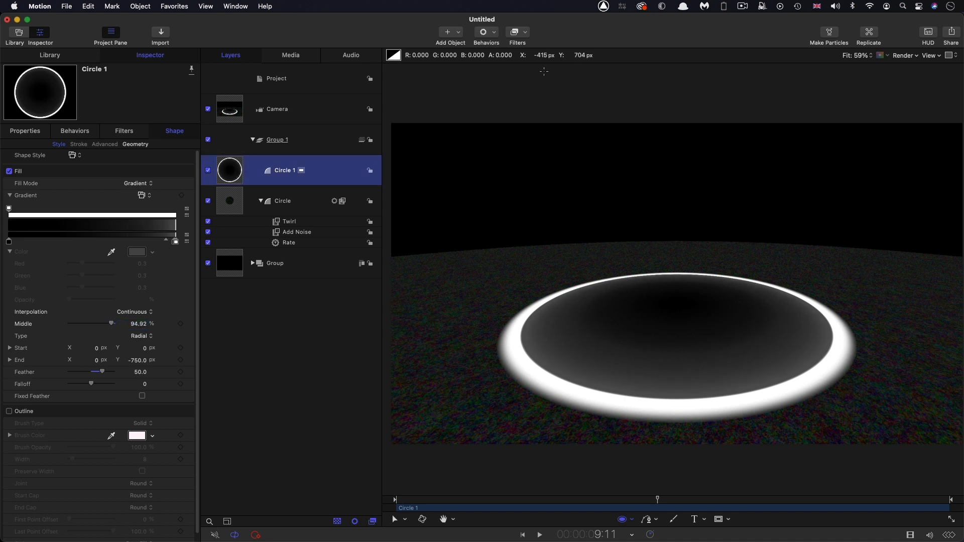
left_click(524, 34)
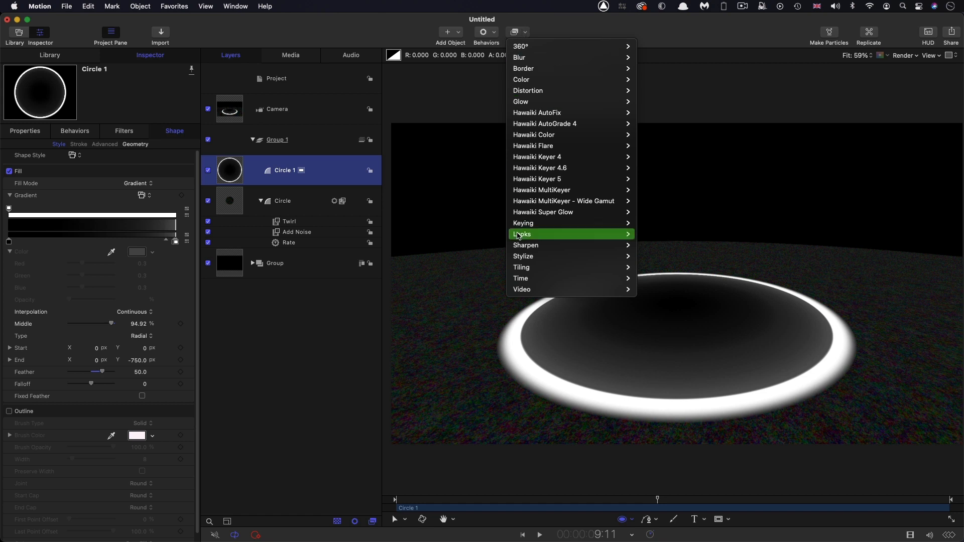
mouse_move(522, 256)
left_click(656, 333)
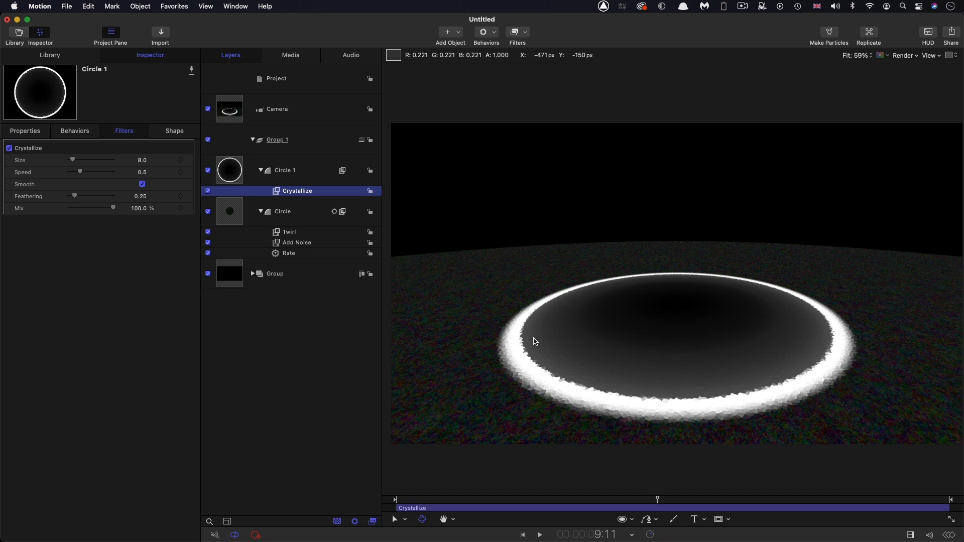
left_click_drag(680, 499, 452, 501)
key("space")
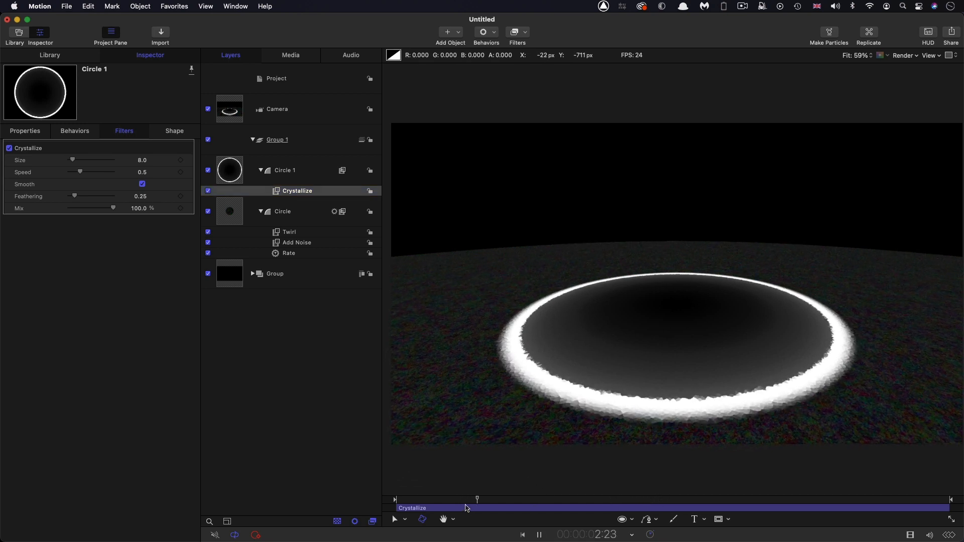
key("space")
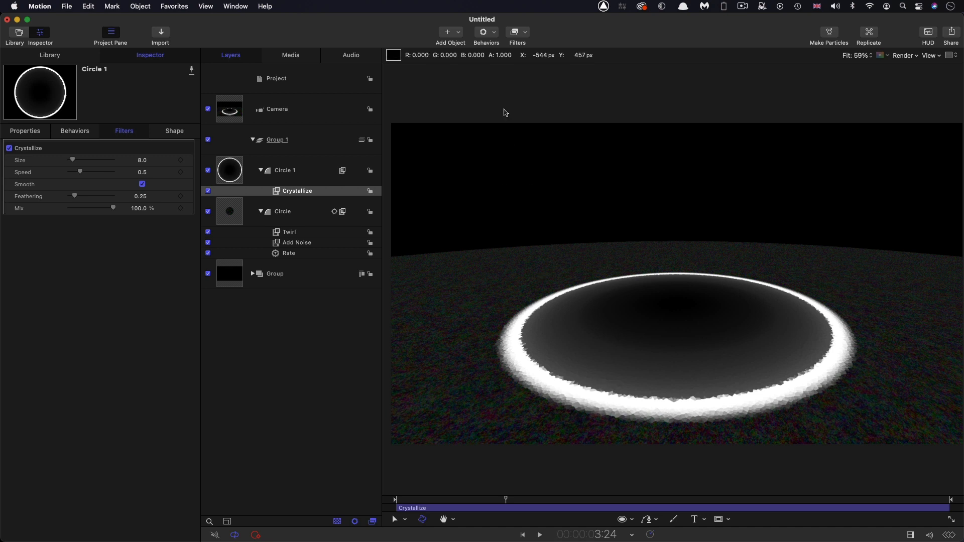
Add the Neon glow filter to the gradient circle and set its Outer Glow to 512.
left_click(527, 33)
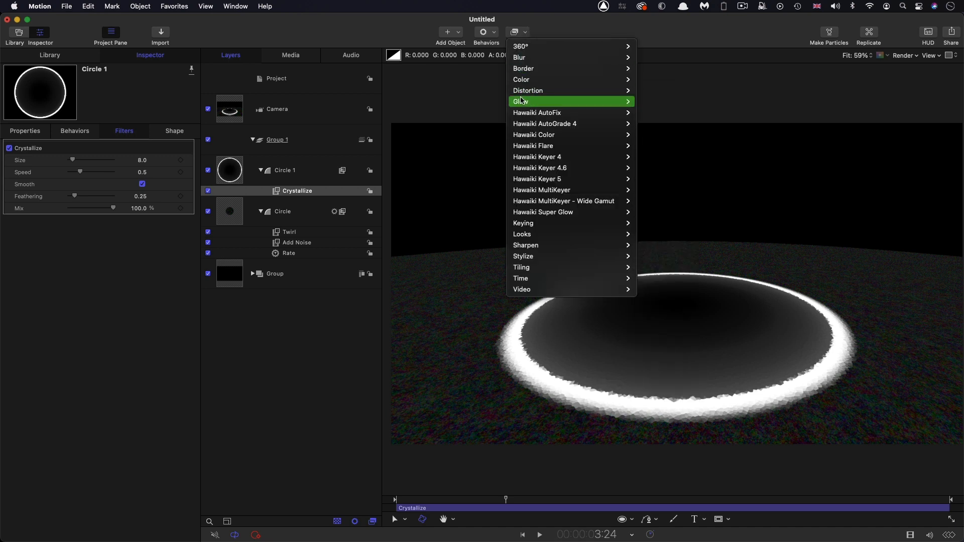
mouse_move(523, 102)
left_click(650, 180)
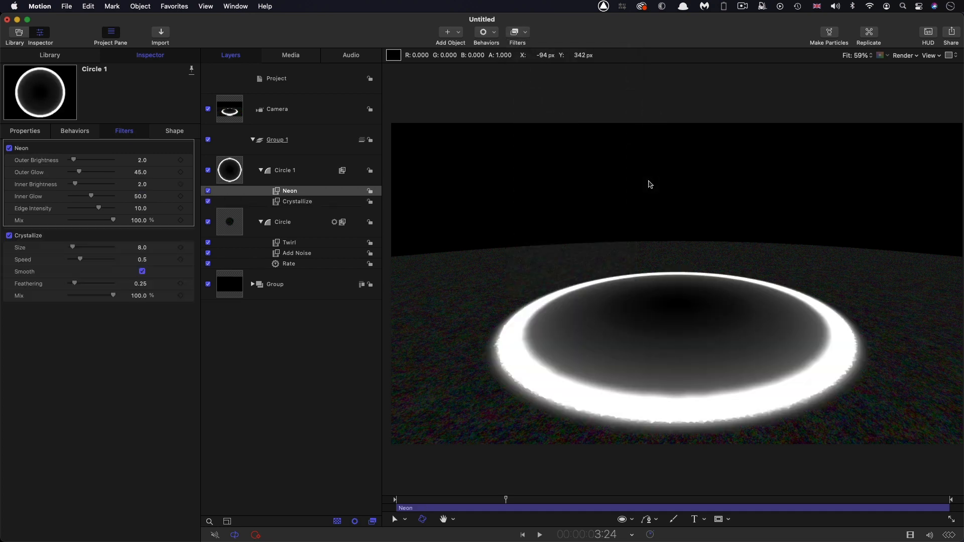
double_click(140, 172)
type("512")
key("Return")
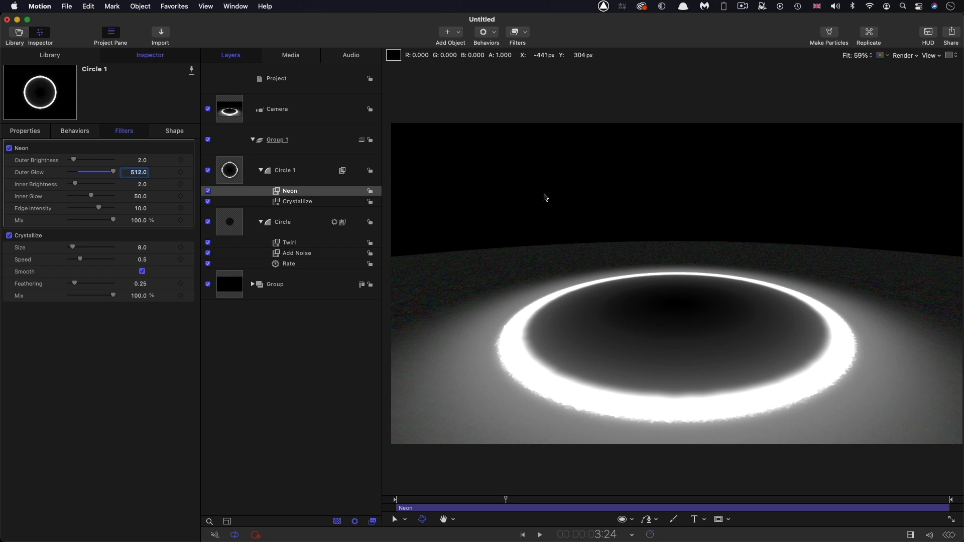
Add an opacity keyframe of 100% at 6:00 to the gradient circle, Circle 1.
left_click(225, 173)
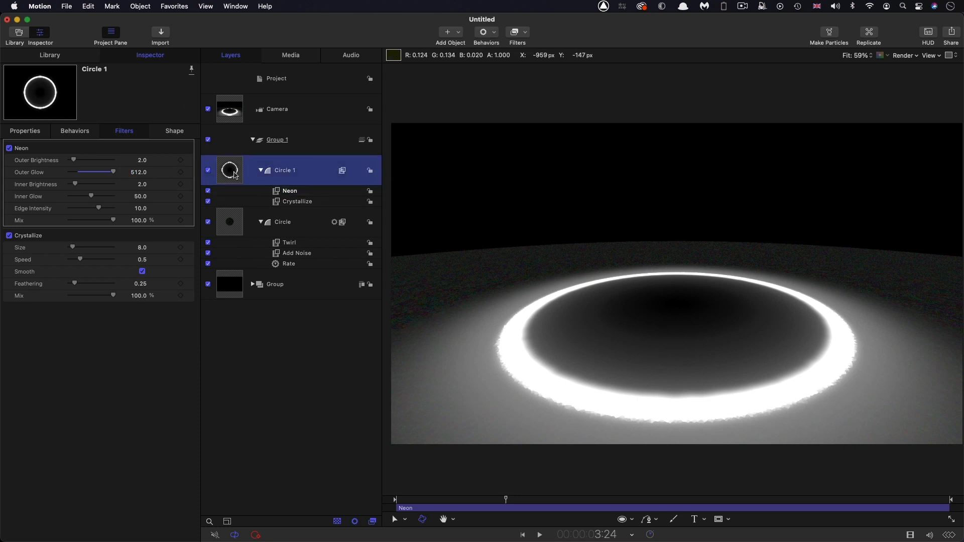
left_click(607, 536)
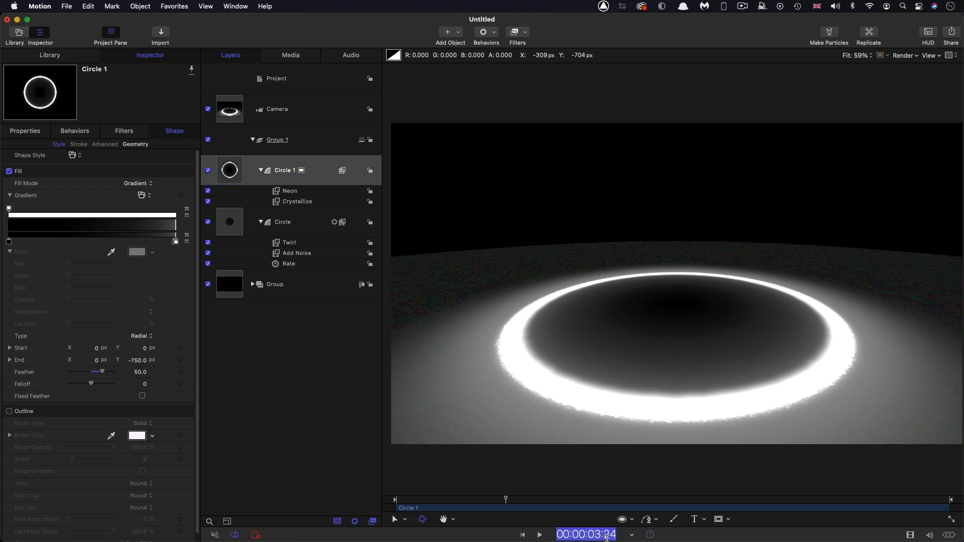
type("600")
key("Return")
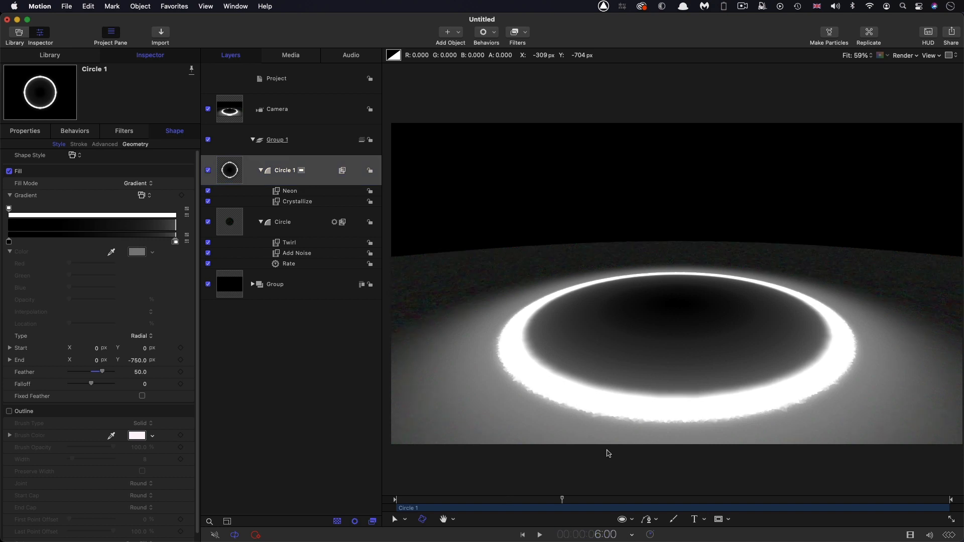
left_click(37, 131)
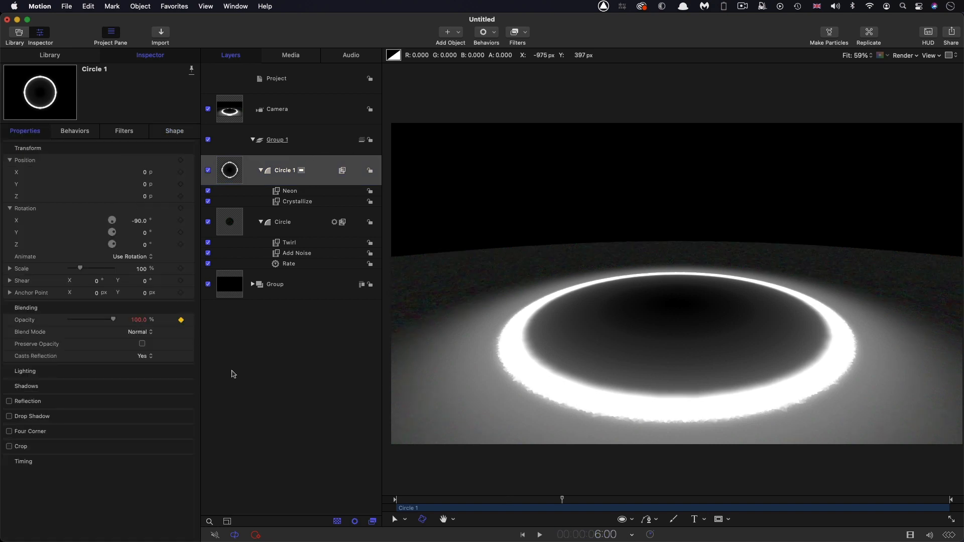
Set the gradient circle's opacity to 0% at the first frame and play back the fade-in.
left_click_drag(430, 500, 382, 502)
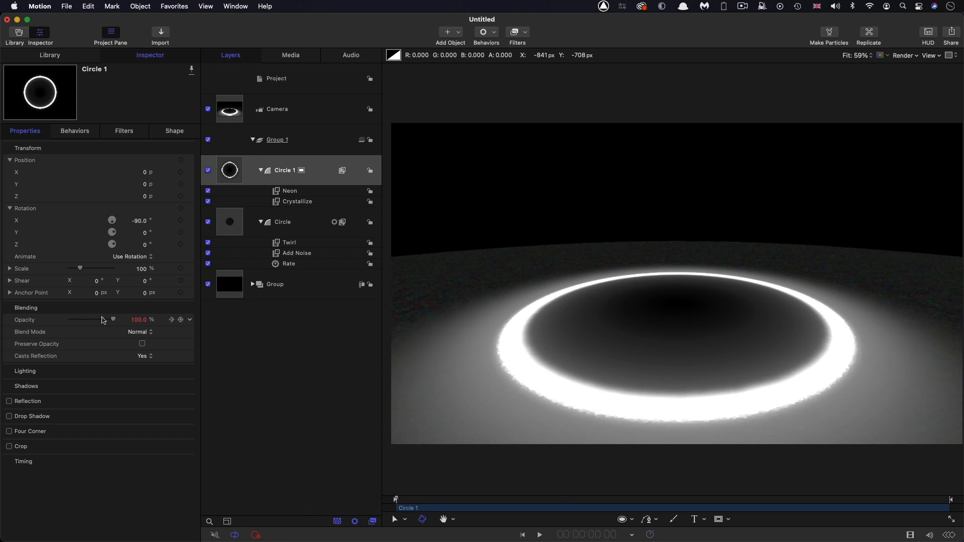
left_click_drag(115, 322, 3, 307)
key("space")
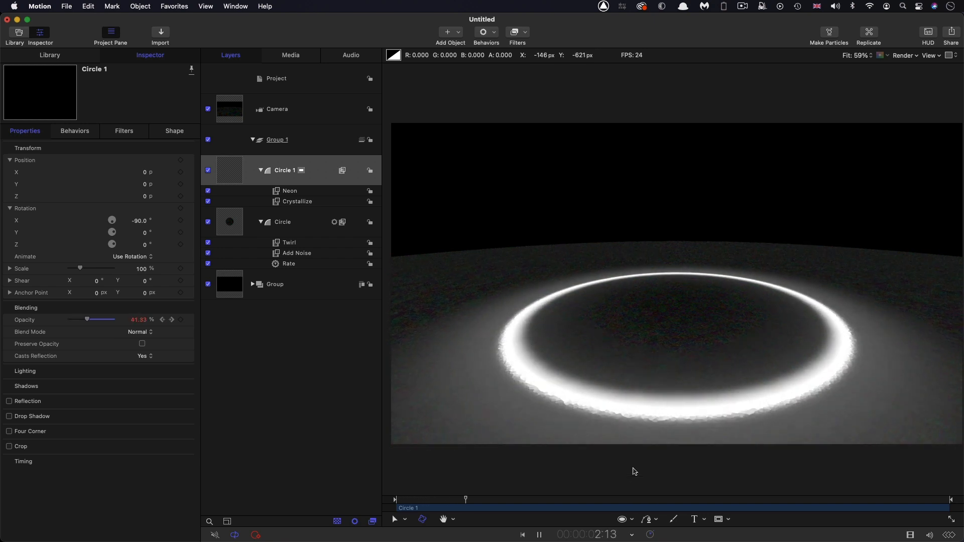
key("space")
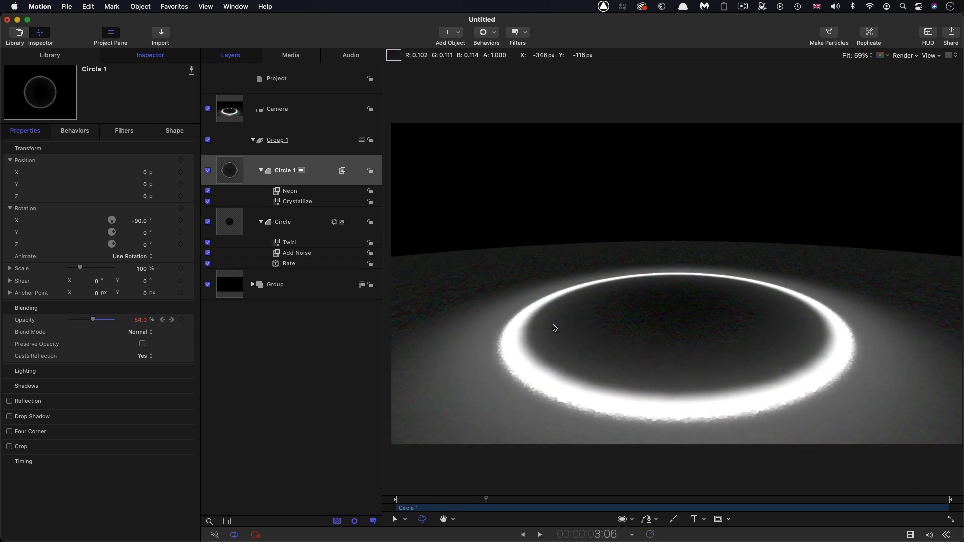
Set the gradient circle's feather to -50 and move the playhead to 4:24.
key("F4")
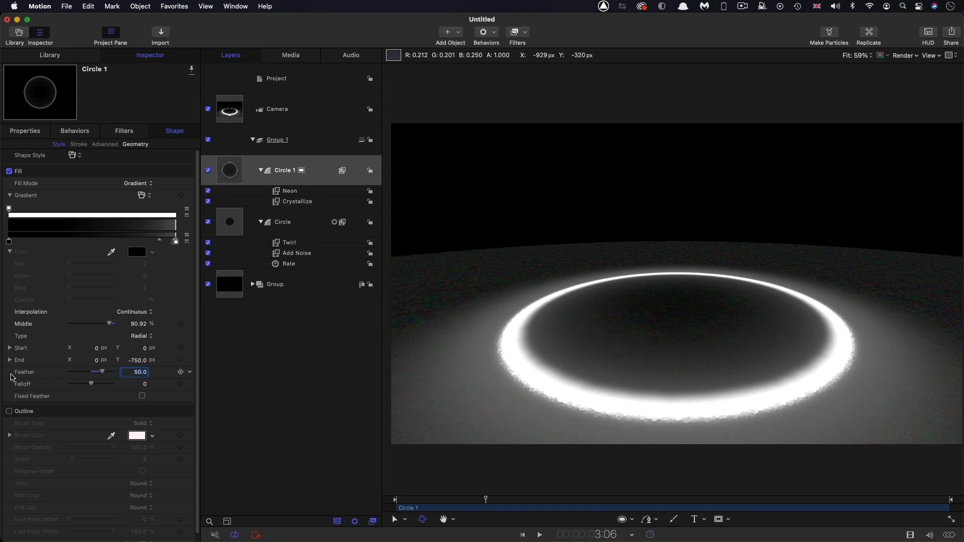
left_click(128, 372)
type("-50")
key("Return")
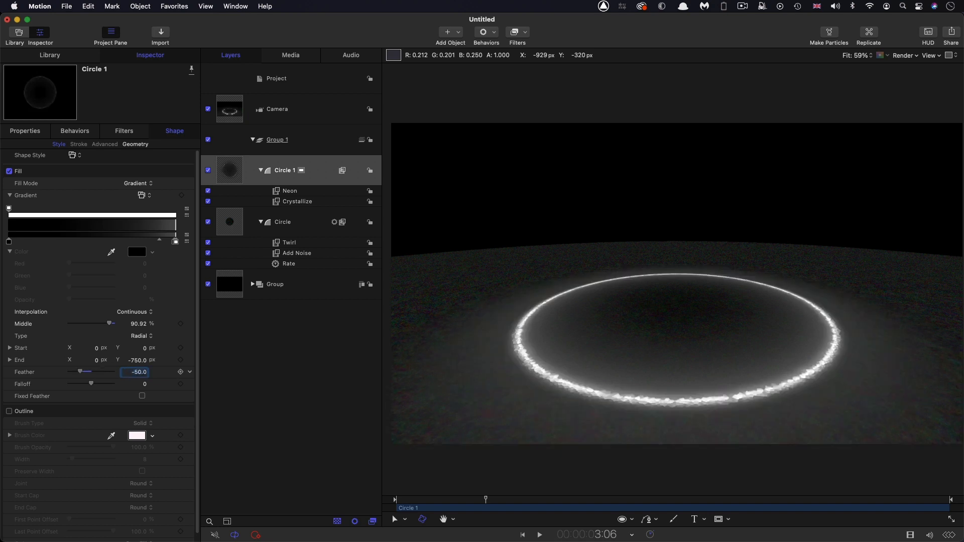
left_click_drag(490, 502, 533, 500)
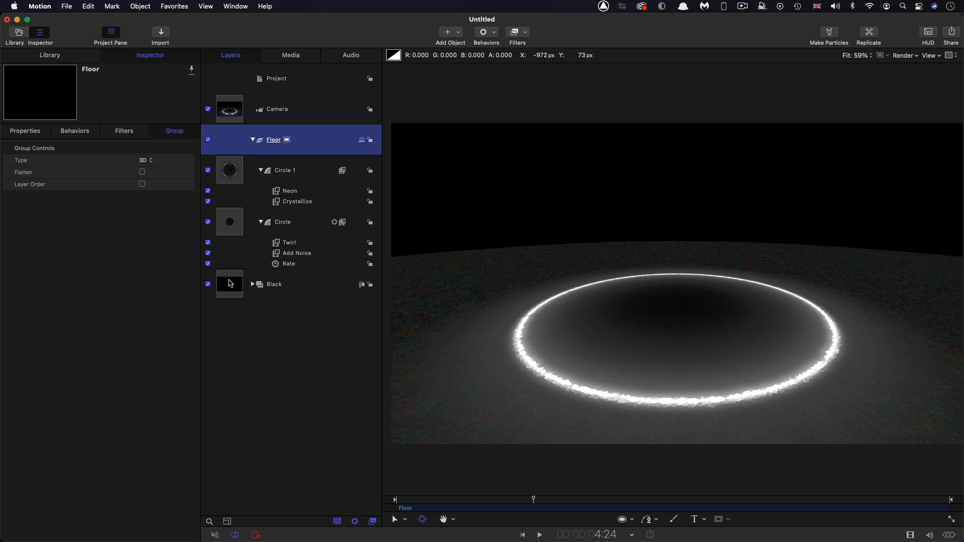
Review the contents of the Black and Floor groups, checking the gradient circle by toggling its visibility.
left_click(255, 286)
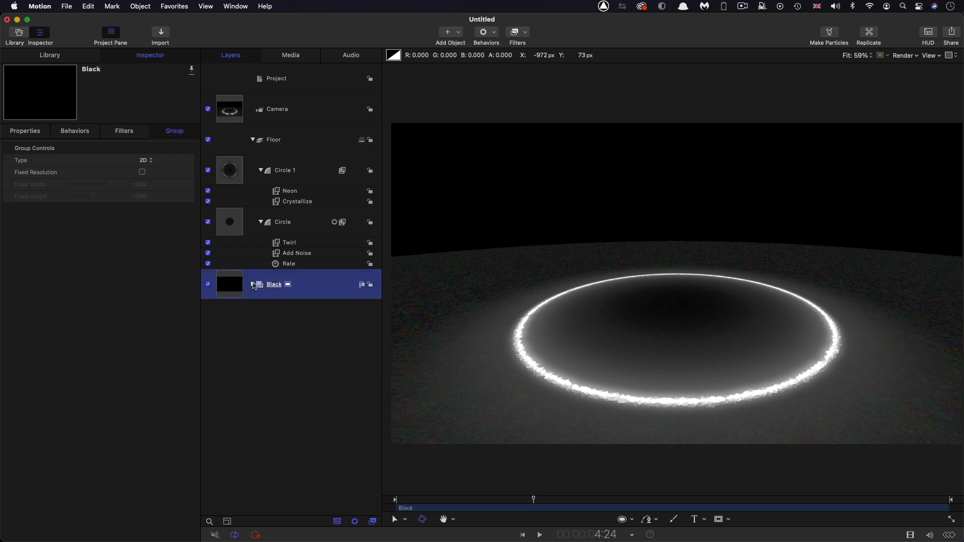
left_click(254, 284)
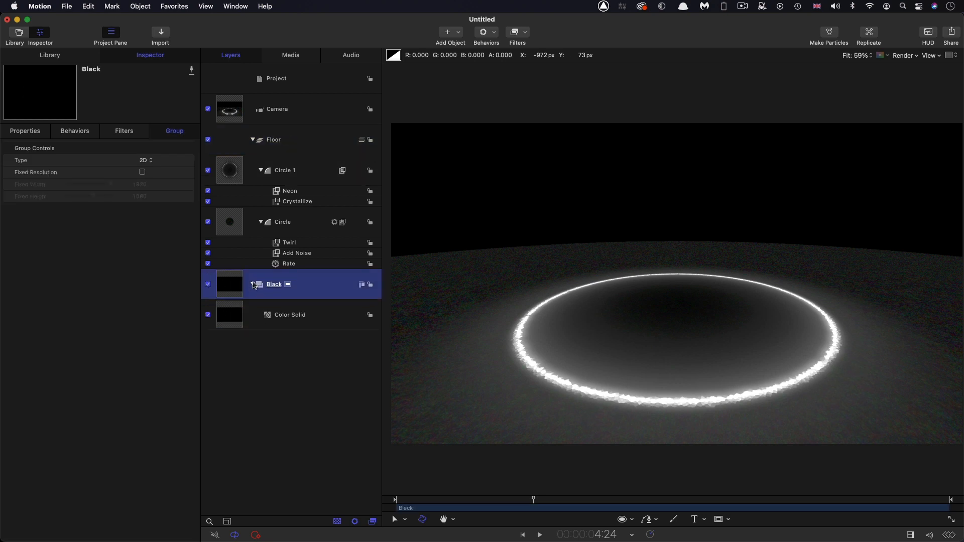
left_click(254, 285)
left_click(233, 171)
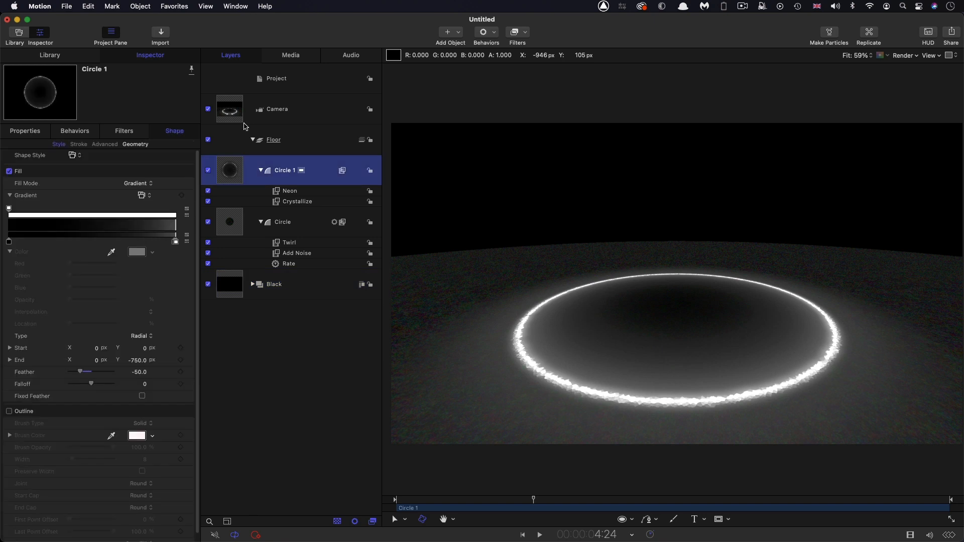
left_click(309, 142)
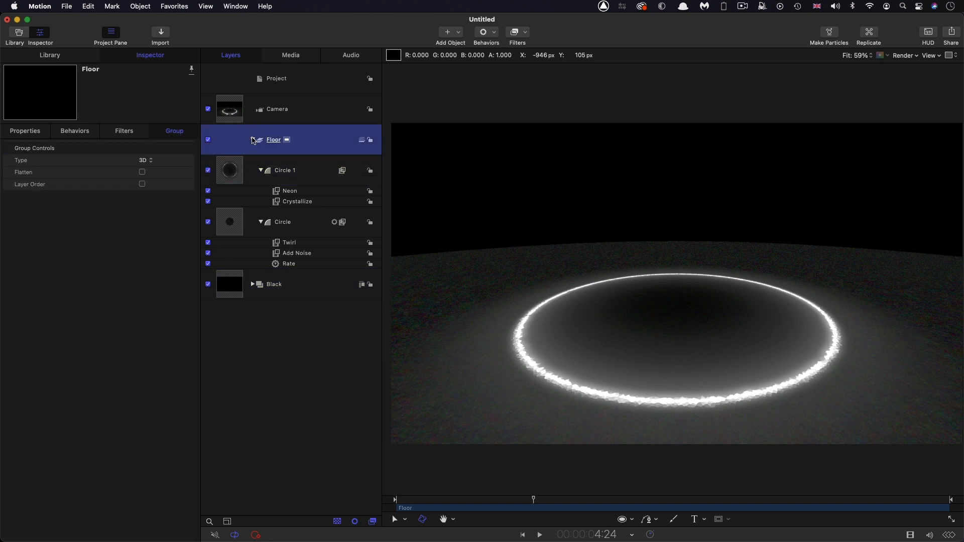
left_click(236, 171)
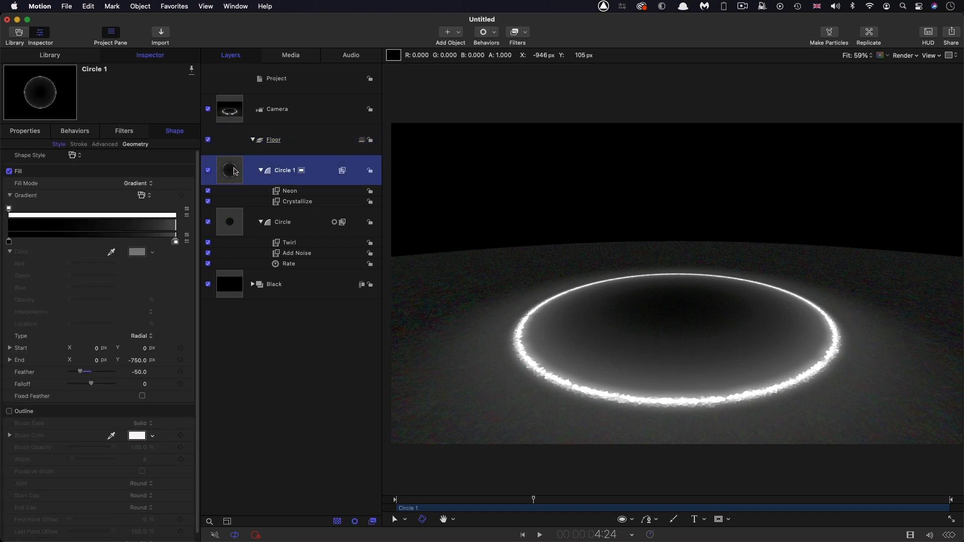
left_click(208, 170)
left_click(208, 170)
Turn off lighting shading for the gradient circle.
left_click(28, 131)
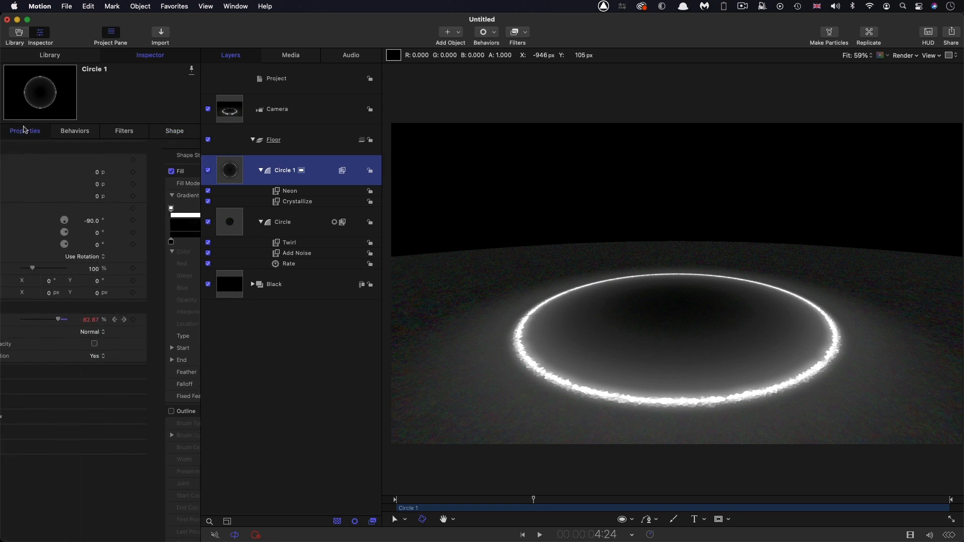
left_click(177, 371)
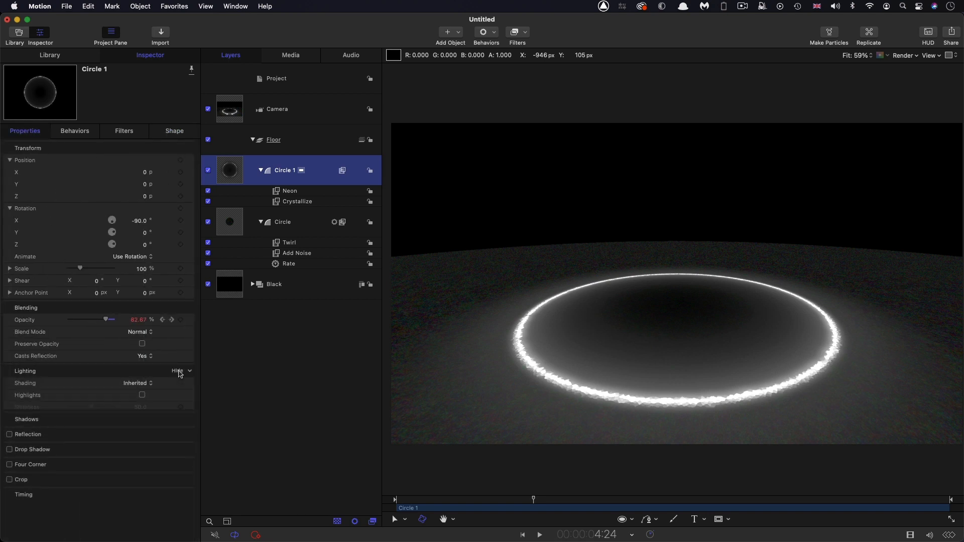
left_click(137, 384)
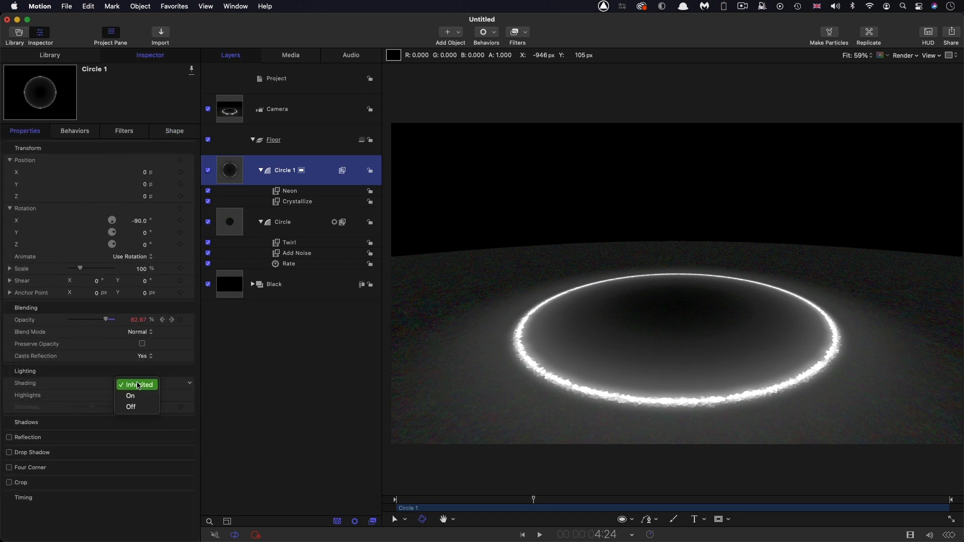
left_click(136, 408)
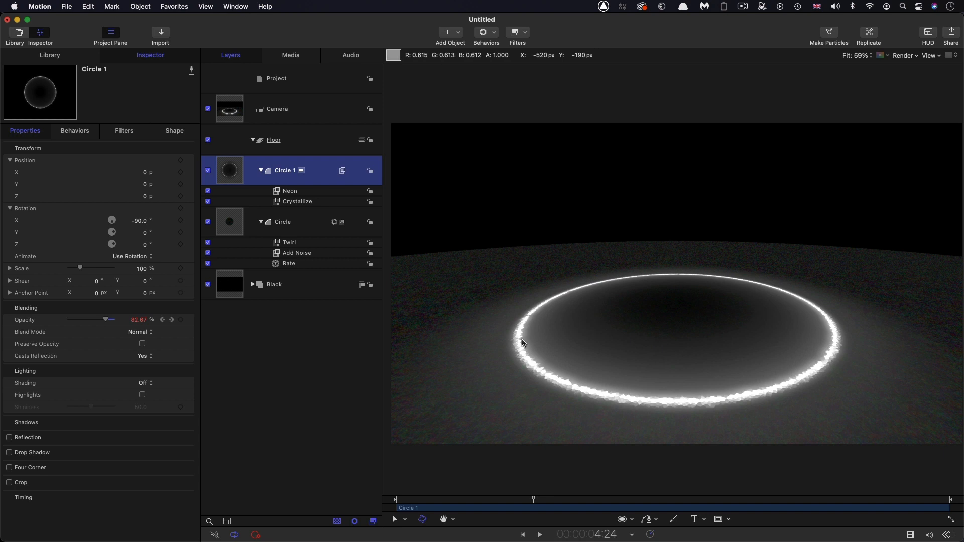
Collapse the Floor group and create a new group above the camera.
left_click(259, 141)
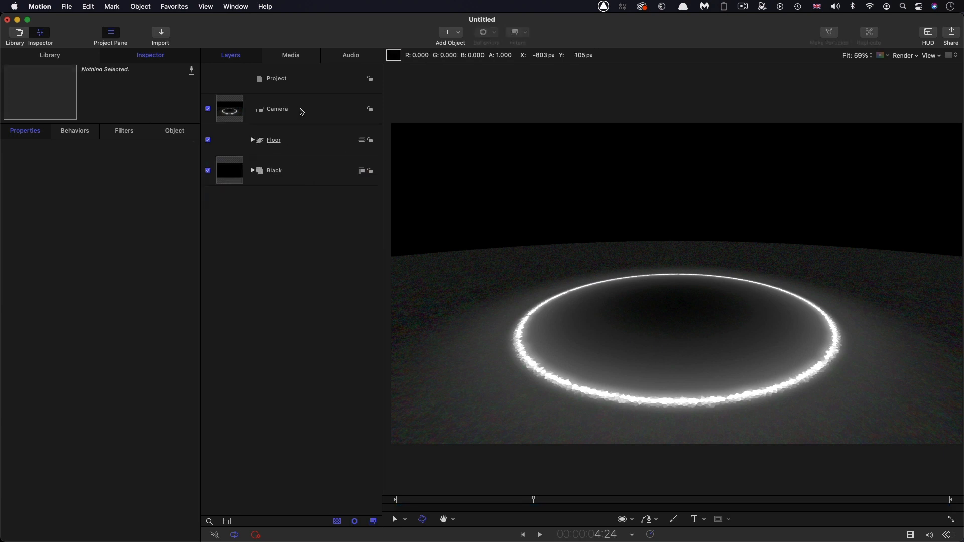
left_click(302, 113)
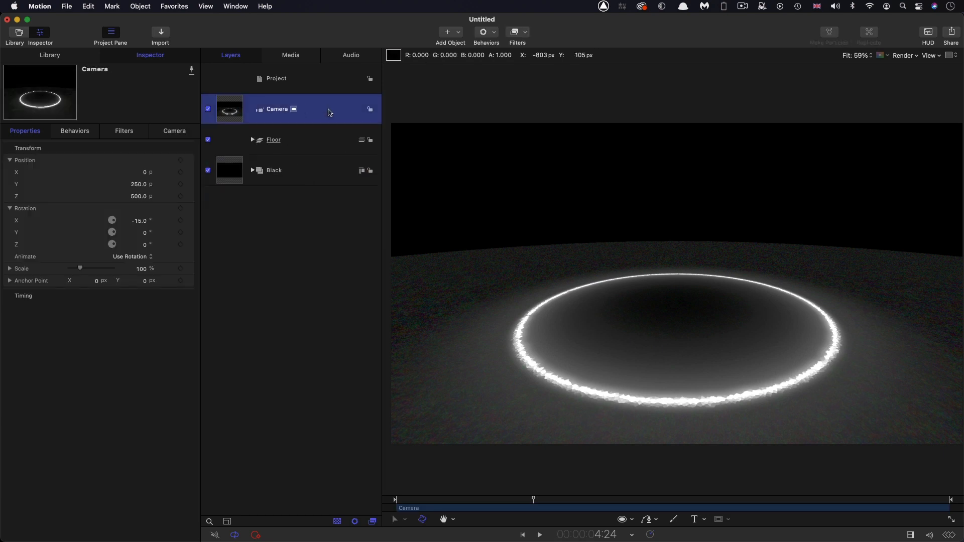
left_click(141, 6)
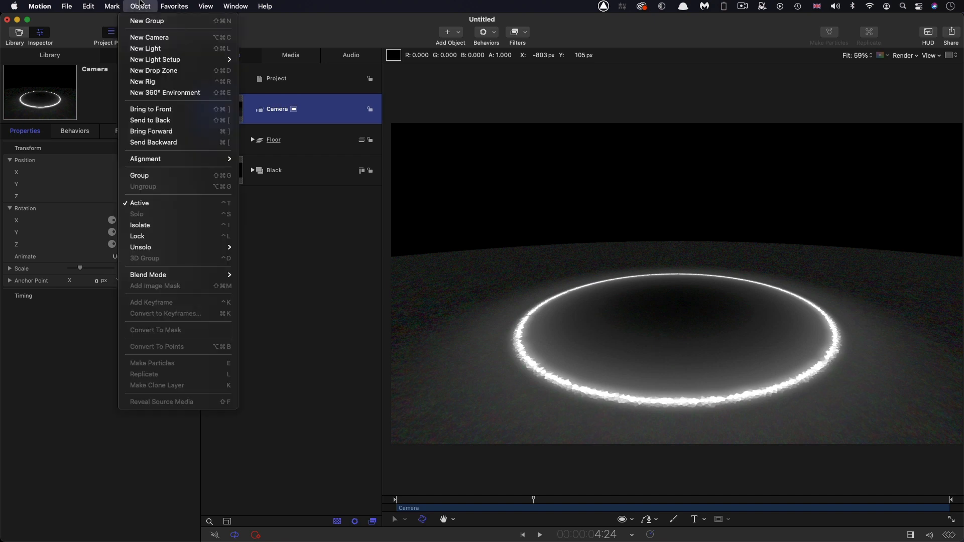
left_click(144, 21)
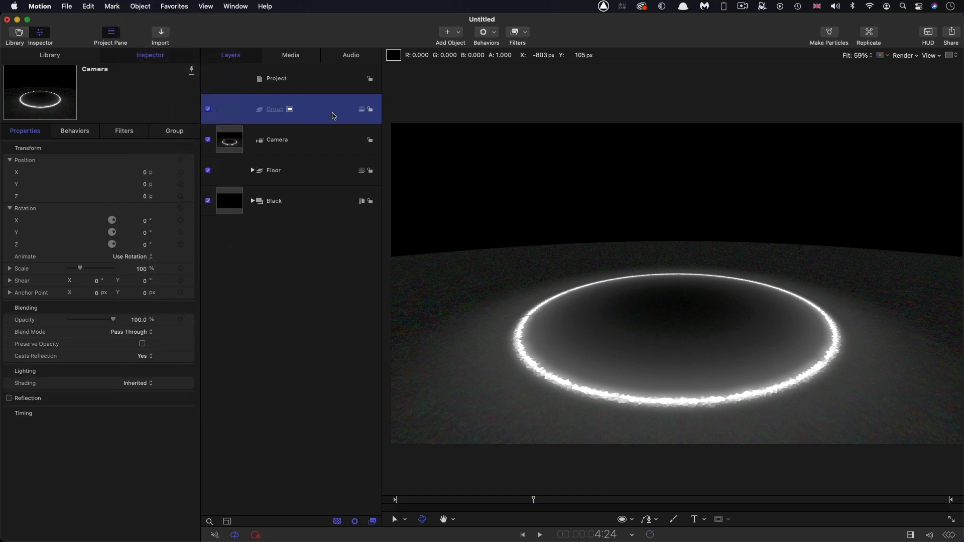
Search the library's Content category for "Blur", add Blur07.png to the new group and turn off its visibility.
key("cmd+2")
scroll(46, 221, "down", 3)
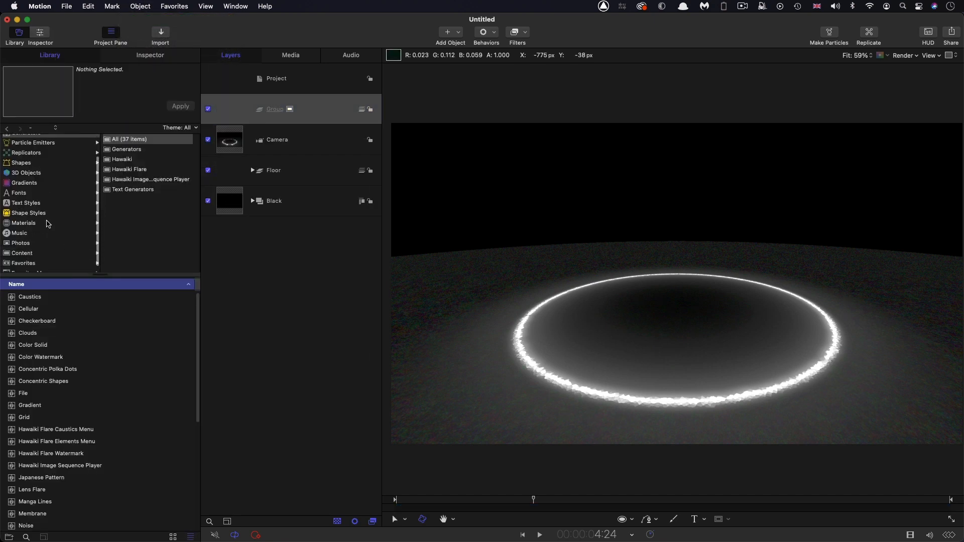
left_click(18, 248)
left_click(26, 537)
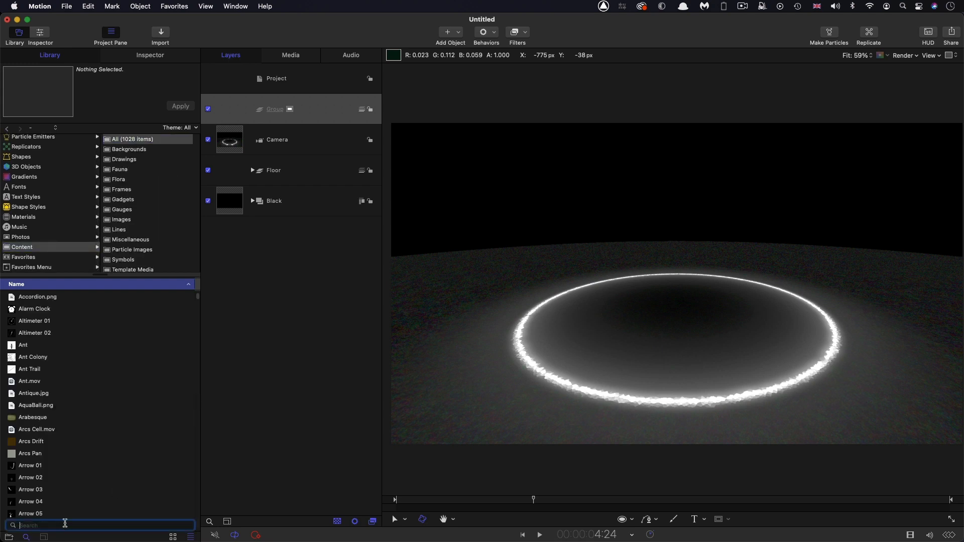
type("Blur")
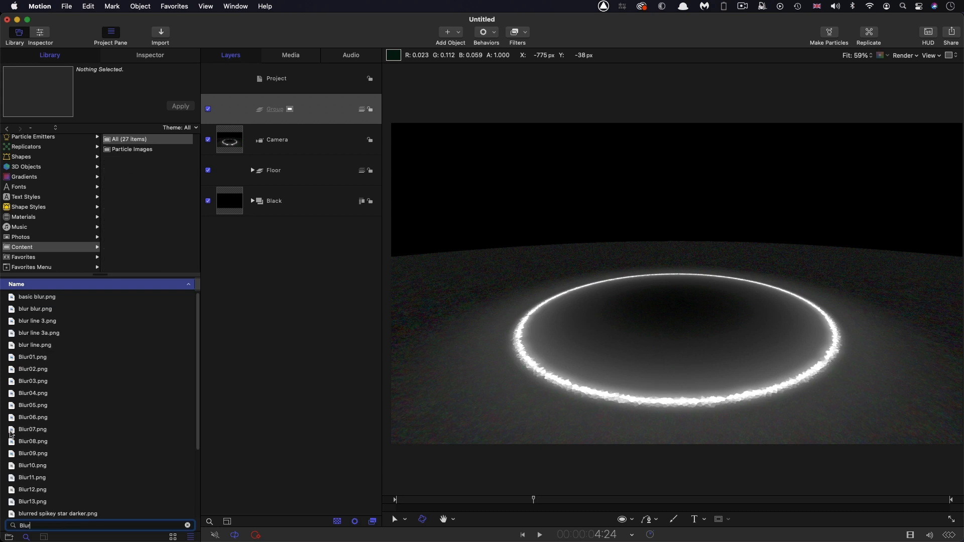
left_click(12, 435)
left_click_drag(14, 430, 325, 109)
left_click(208, 140)
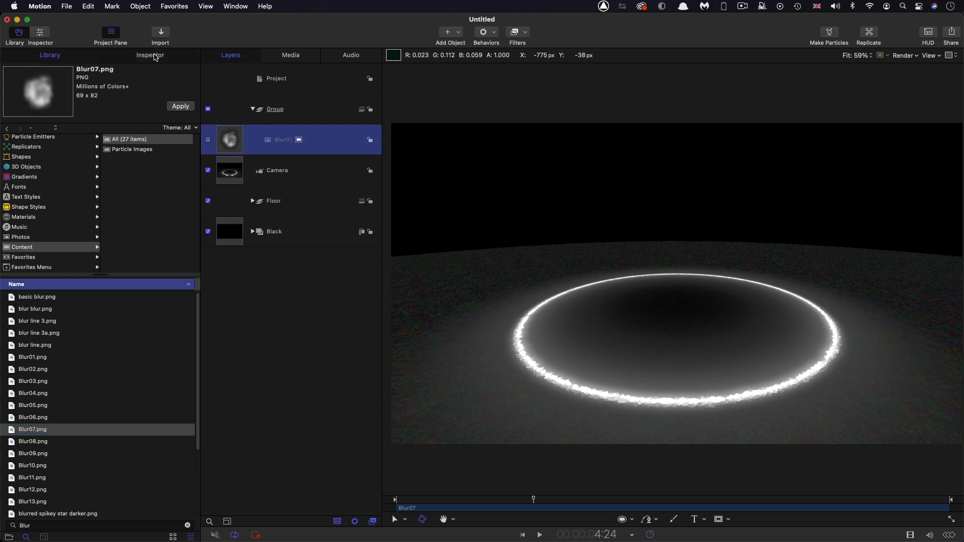
Make a particle emitter from the Blur07 image.
key("super+3")
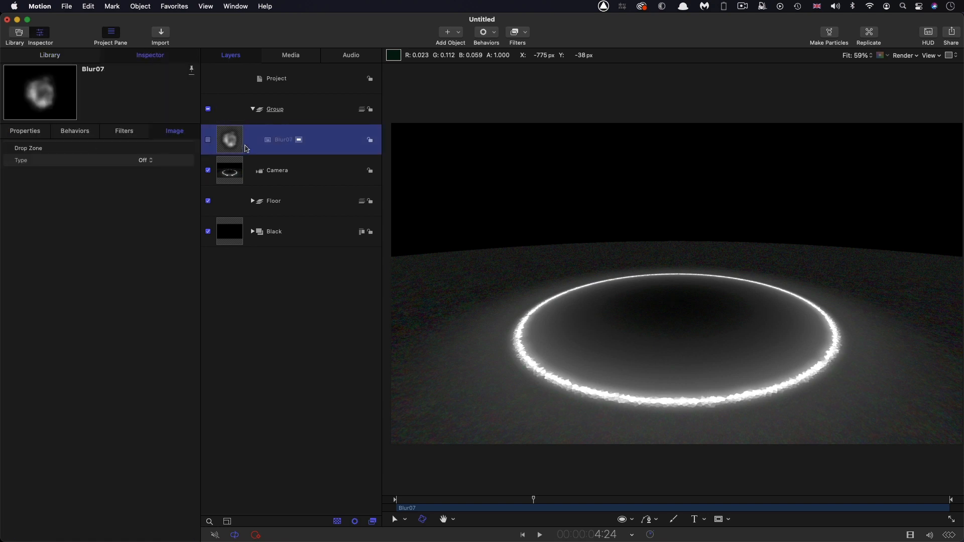
left_click(146, 4)
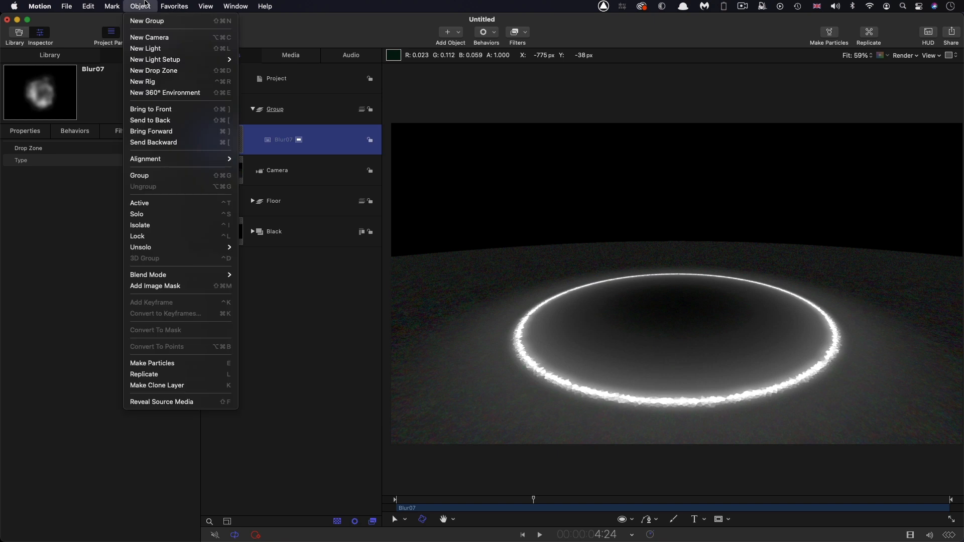
left_click(161, 364)
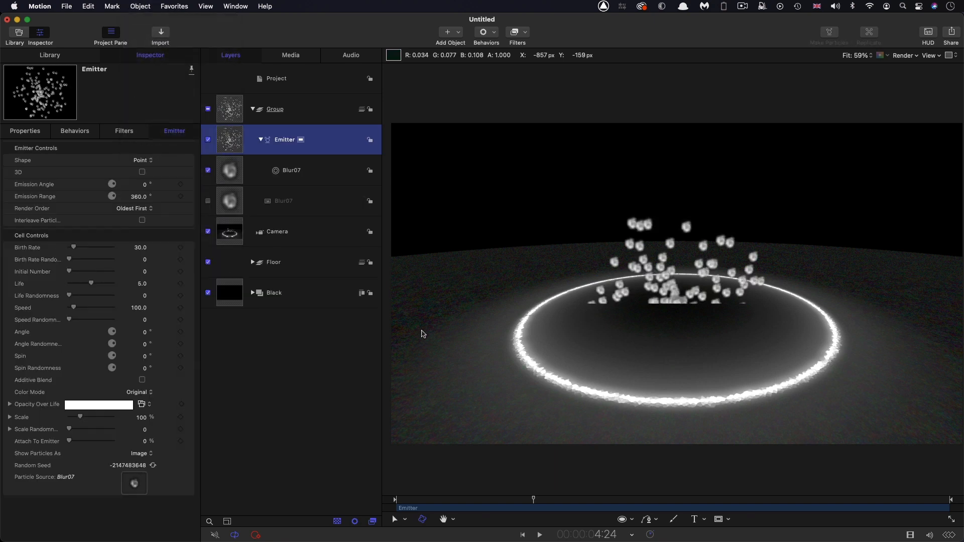
Set the emitter's shape to Circle with an Outline arrangement and enable 3D emission.
left_click(143, 160)
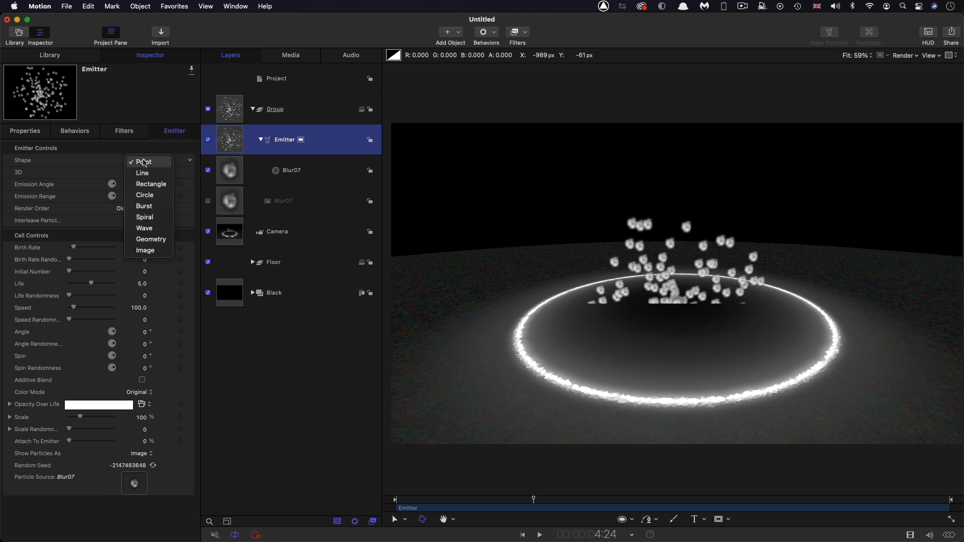
left_click(145, 195)
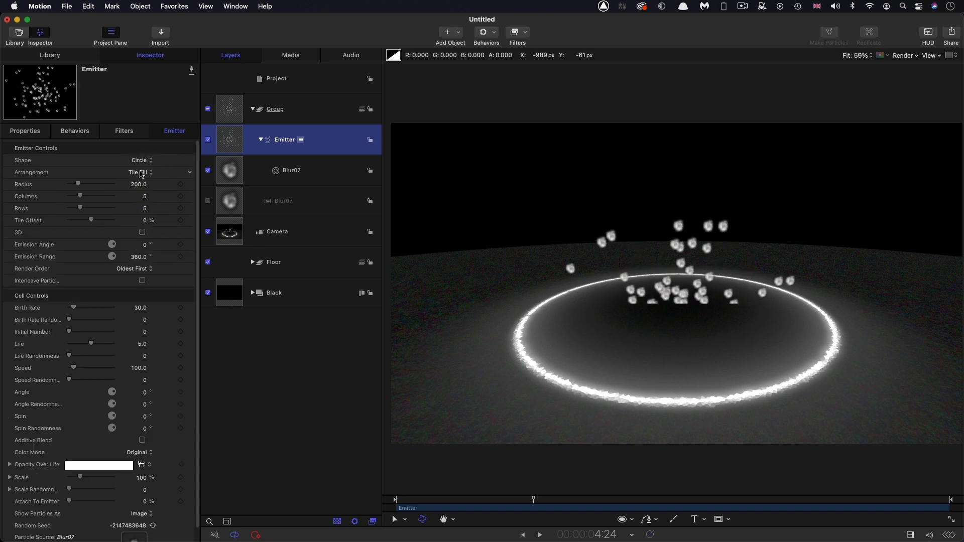
left_click(142, 173)
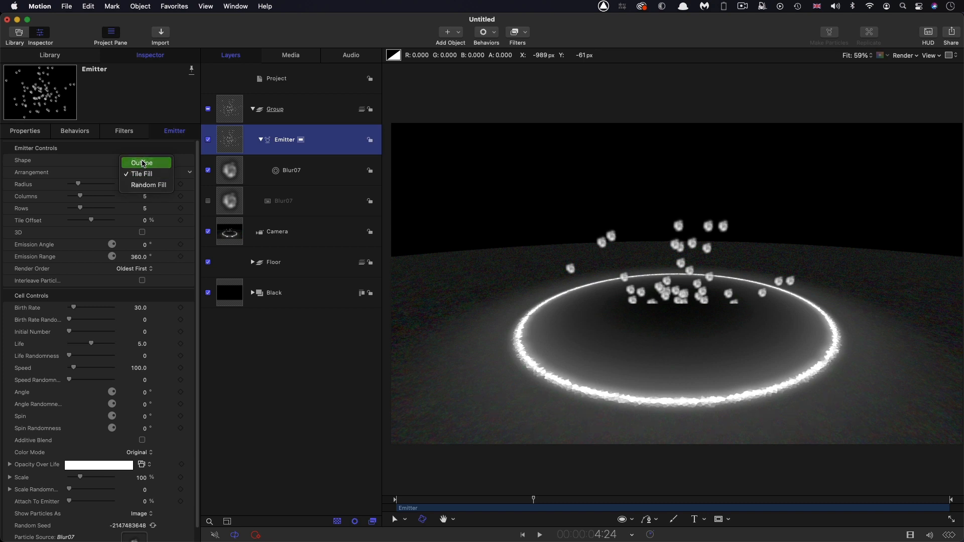
left_click(142, 163)
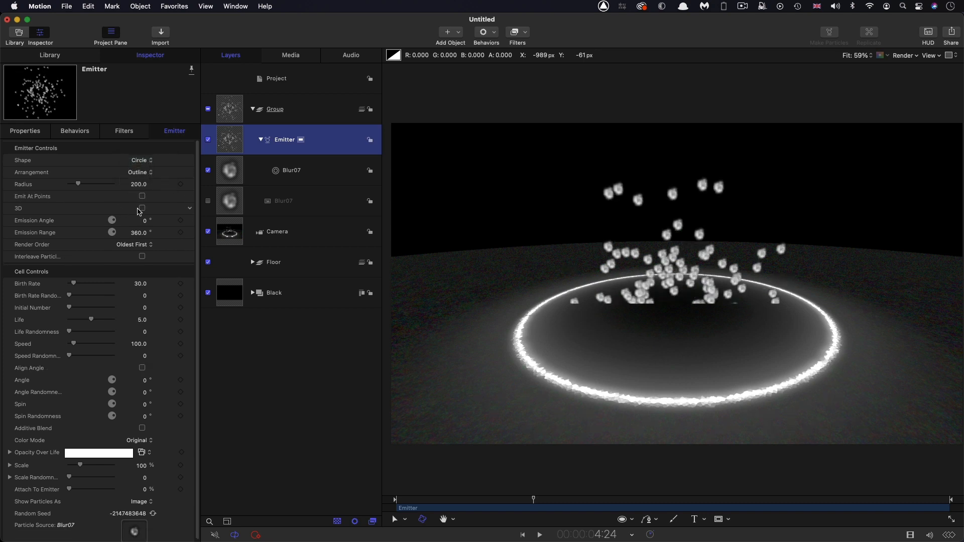
left_click(143, 209)
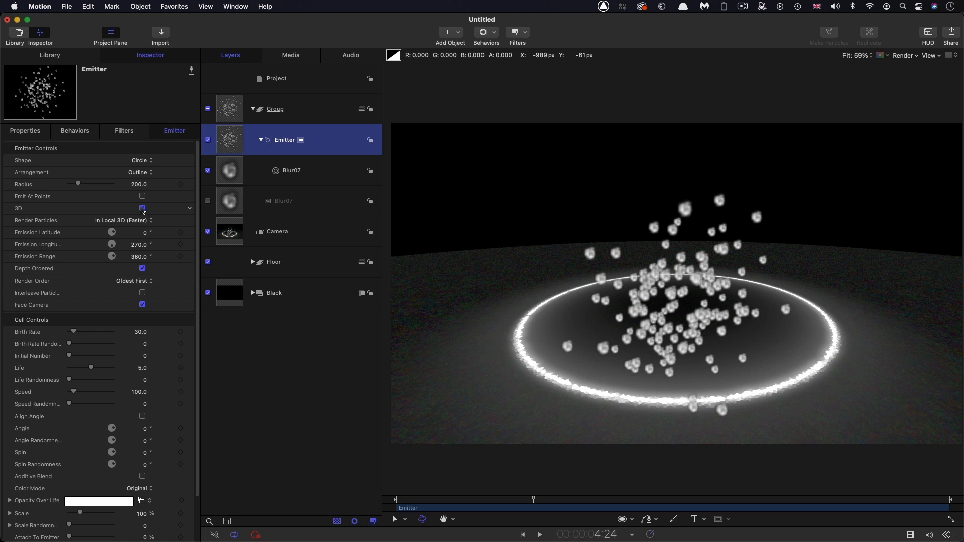
Set the particle emitter's radius to 750 and rotate the emitter to -90° about X.
left_click(139, 183)
type("750")
key("Return")
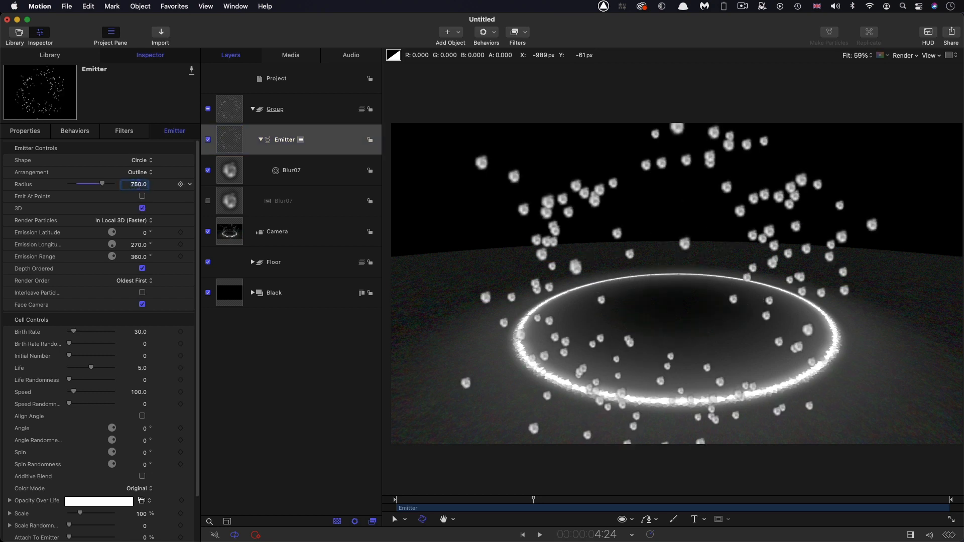
left_click(16, 132)
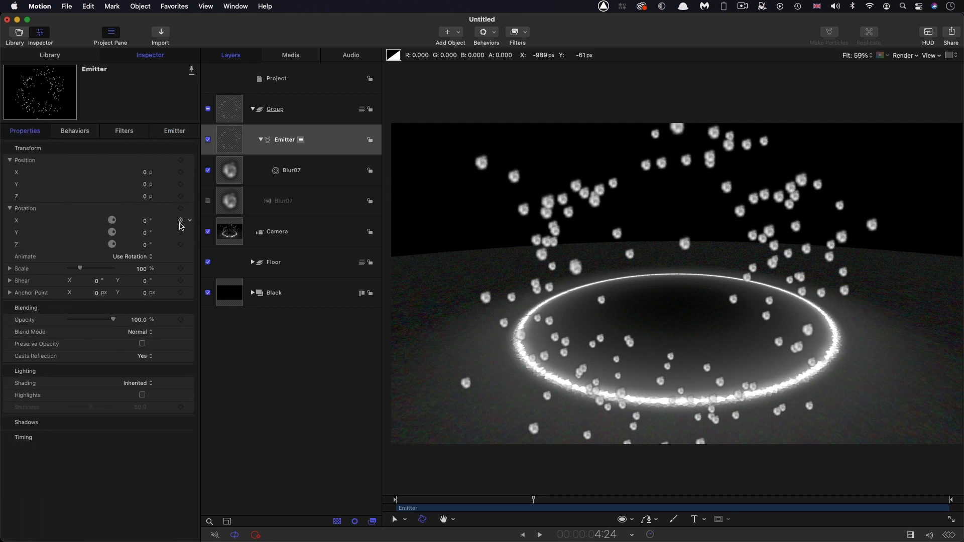
left_click(254, 146)
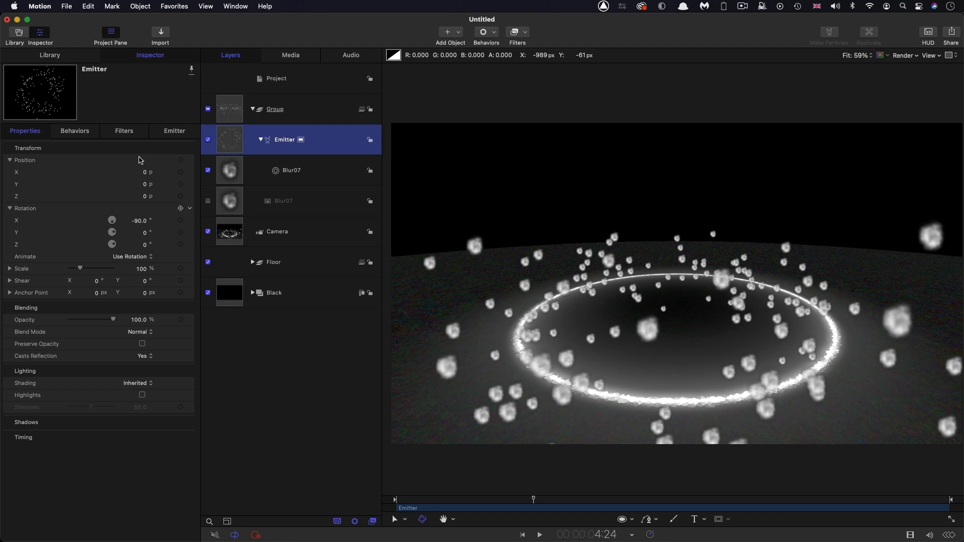
Set the emitter's particle birth rate to 300 and particle life to 15.
left_click(179, 132)
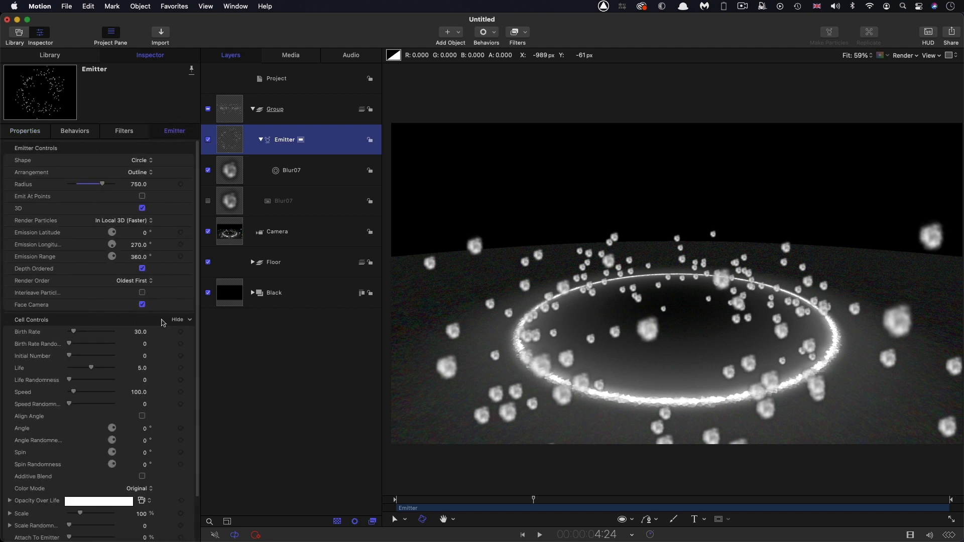
scroll(165, 319, "down", 5)
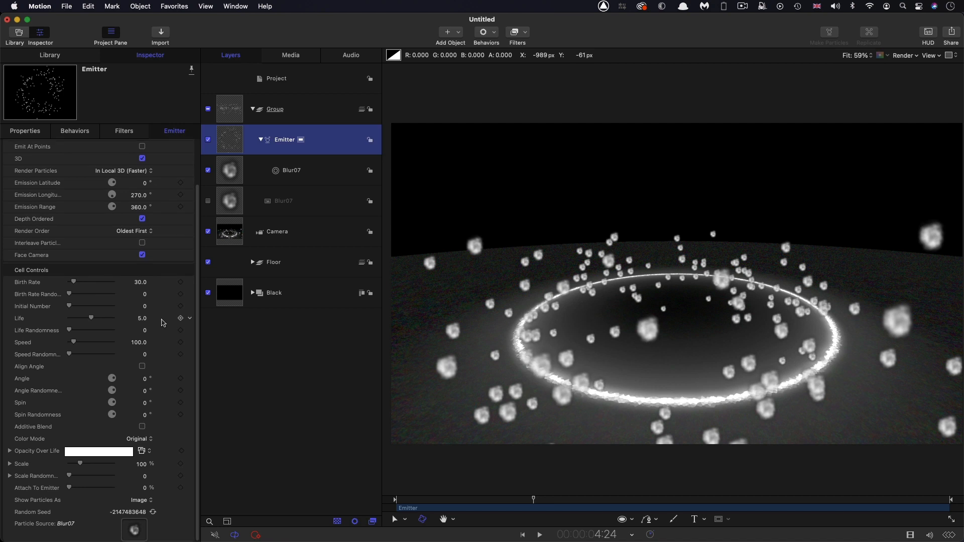
left_click(141, 282)
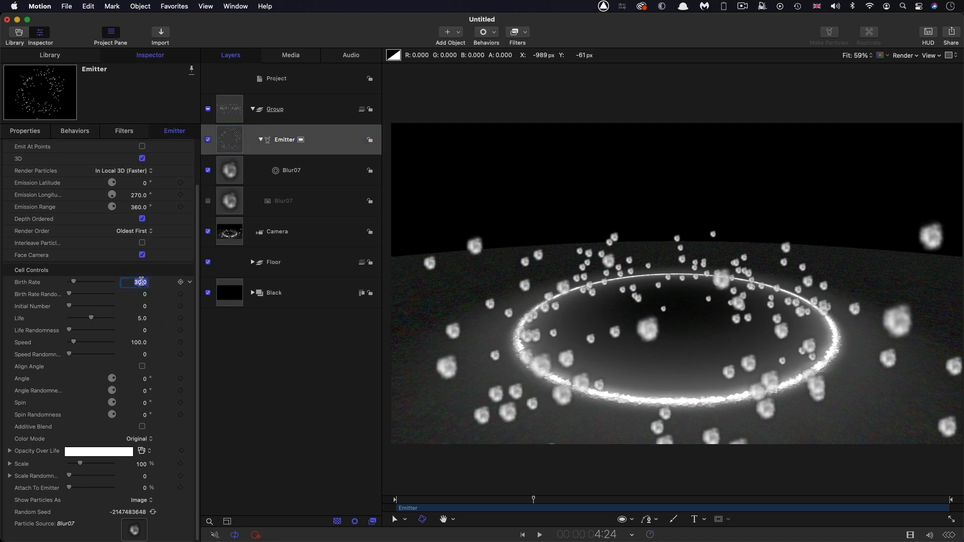
type("300")
key("Tab")
key("Tab")
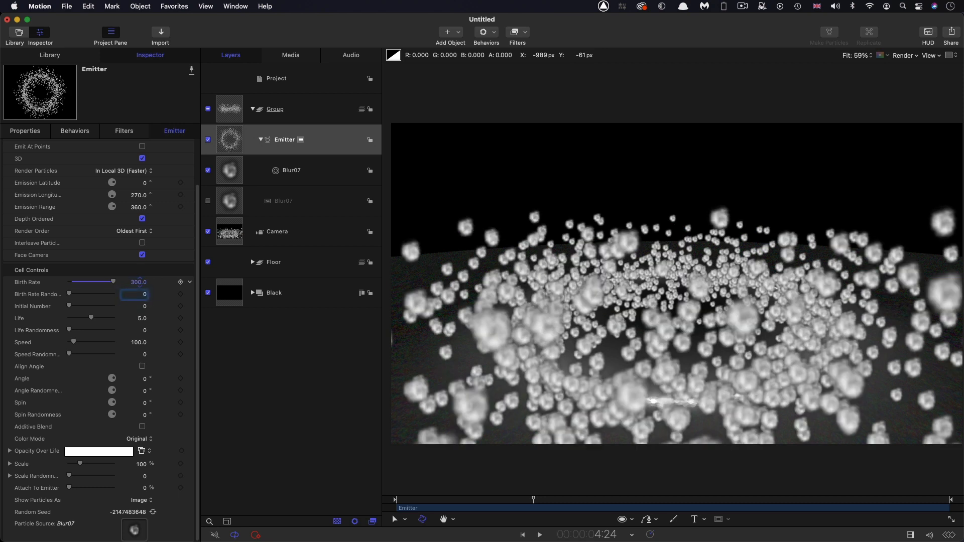
key("Tab")
type("15")
key("Tab")
key("Tab")
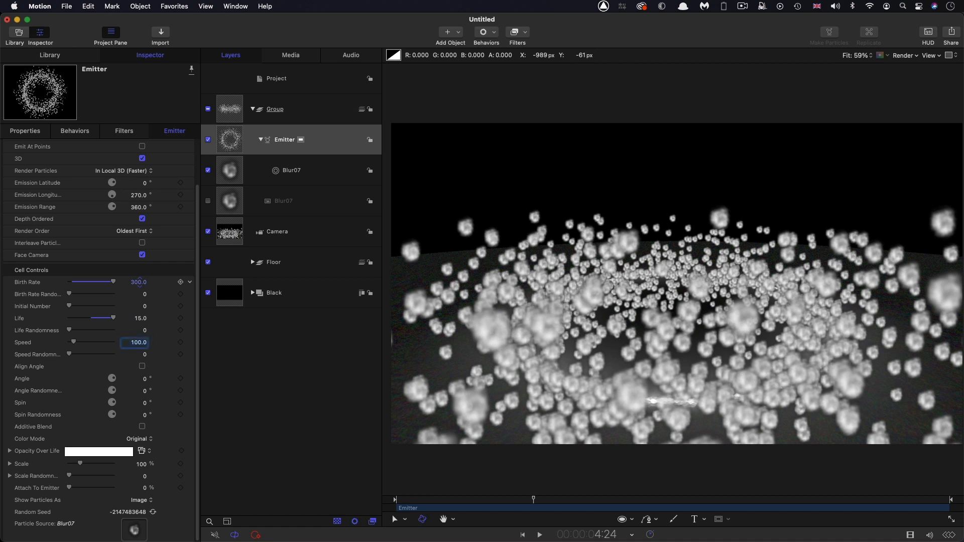
Set the particle speed to 0 and the speed randomness to 20.
type("0")
key("Tab")
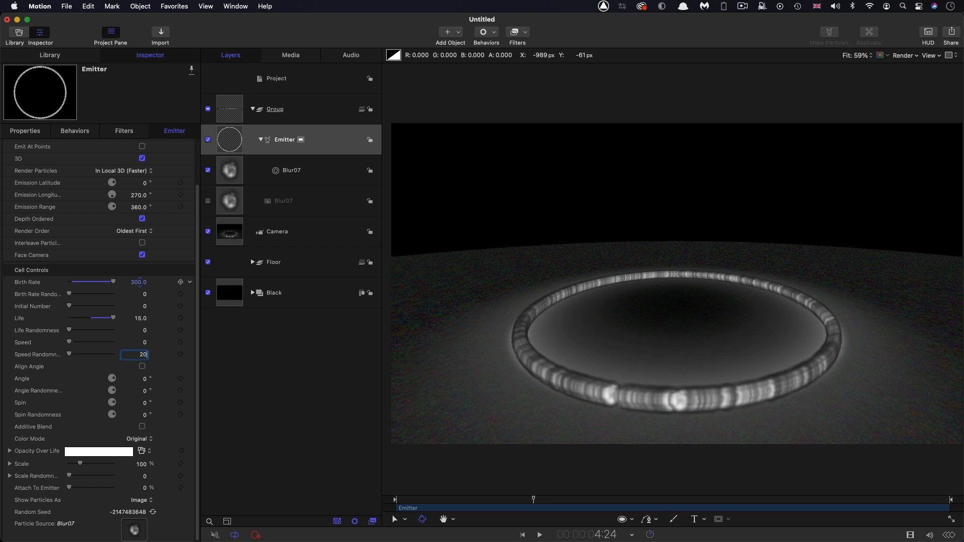
type("20")
key("Tab")
key("Tab")
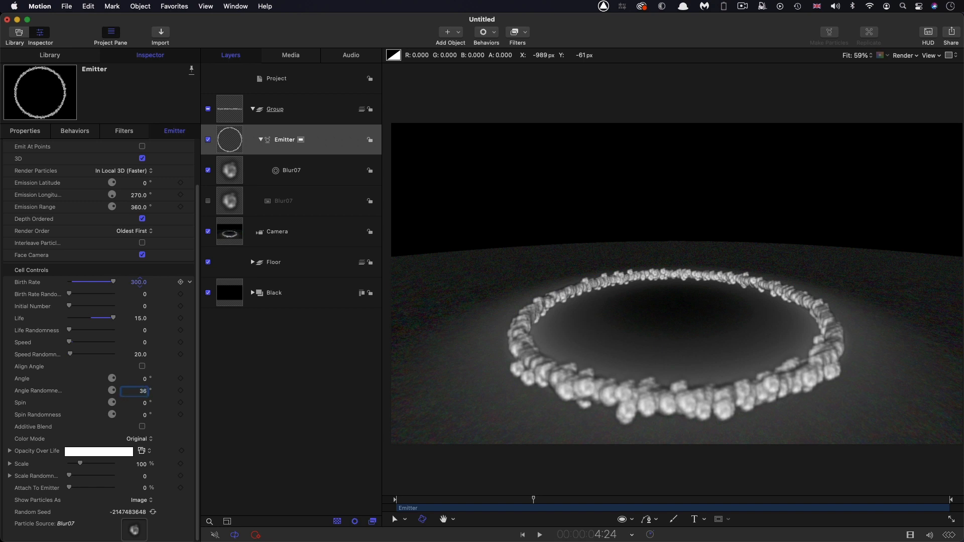
Set the particles' angle randomness to 360° and spin randomness to 180°, and enable Additive Blend.
key("Return")
key("Tab")
key("Tab")
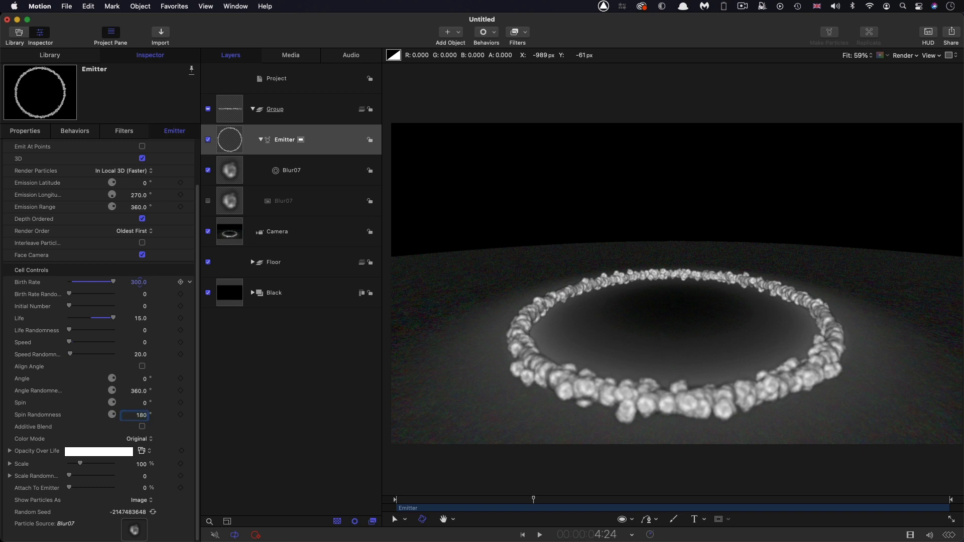
left_click(142, 427)
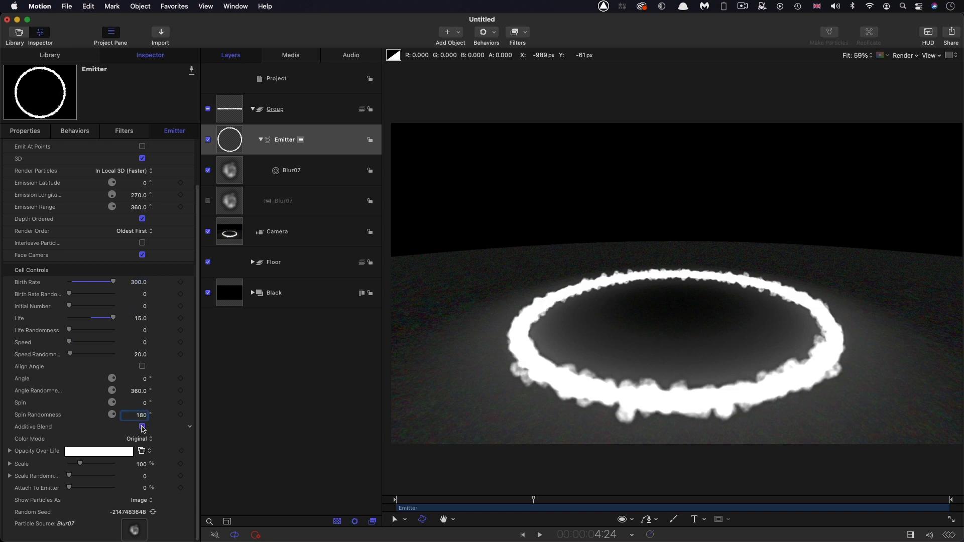
key("Return")
Set the particle scale to 30%, scale randomness to 30 and Attach To Emitter to 1%.
left_click(142, 464)
type("30")
key("Tab")
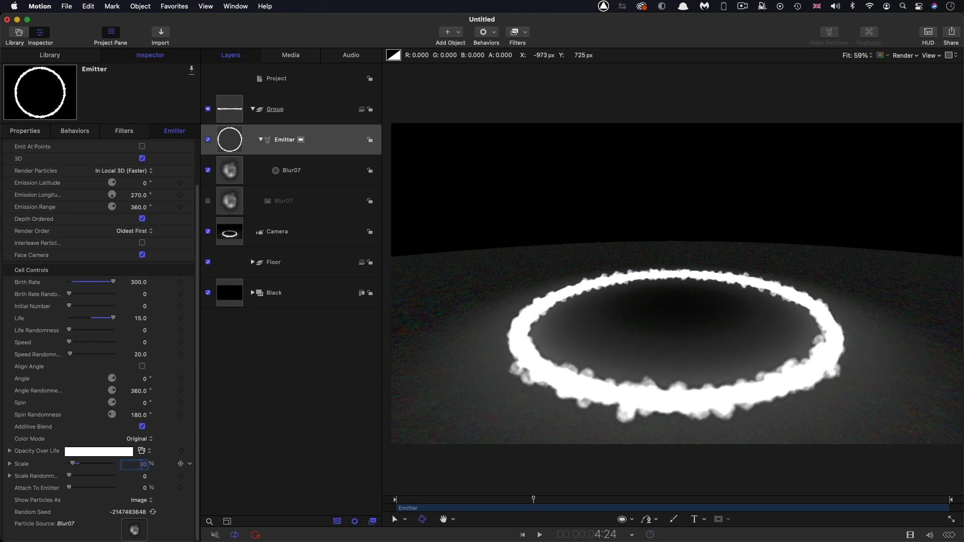
key("Tab")
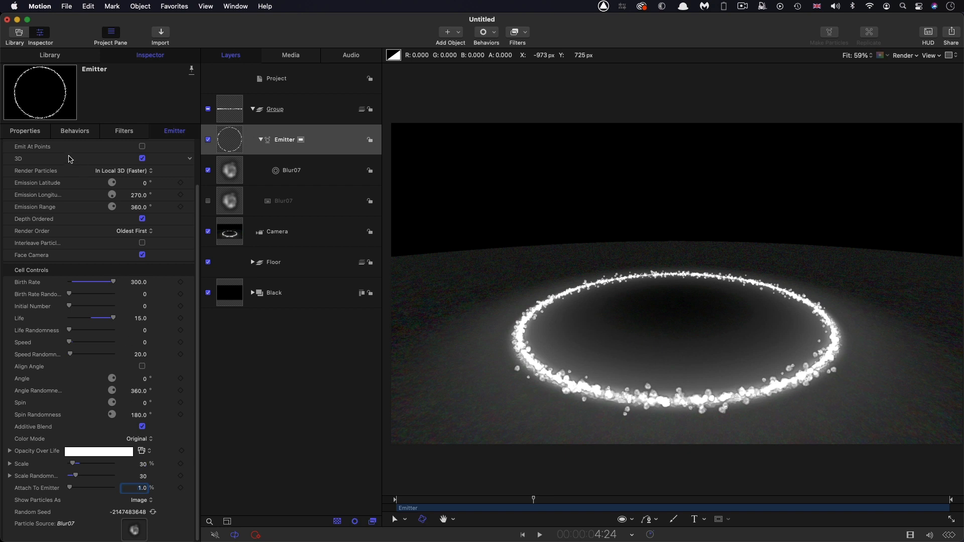
Add a Rate parameter behavior to the emitter's Y rotation with a rate of 1, and preview the animation.
left_click(27, 132)
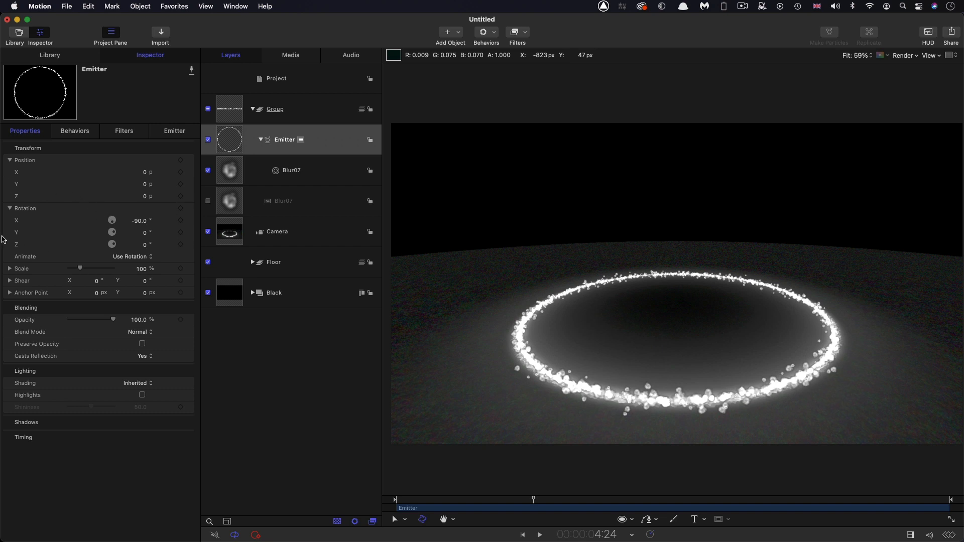
left_click(189, 233)
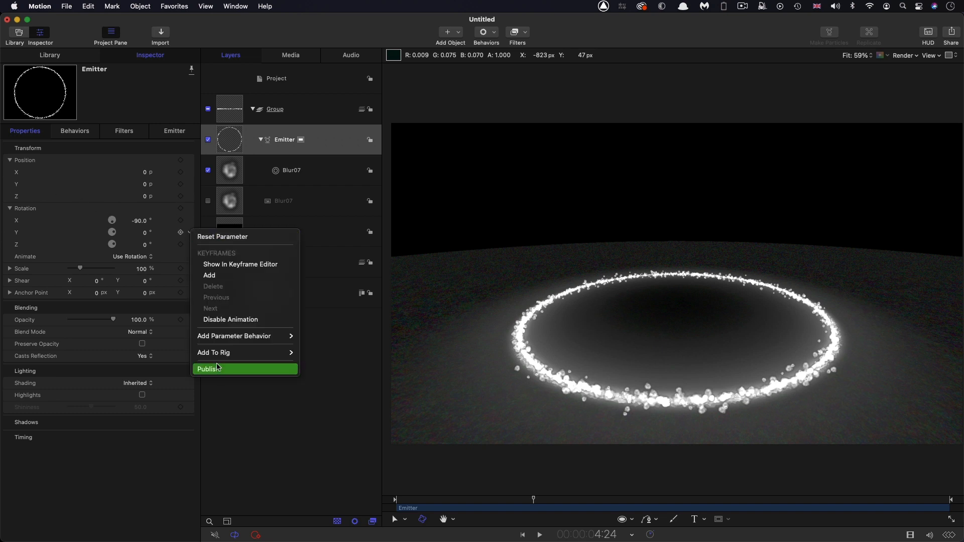
mouse_move(225, 342)
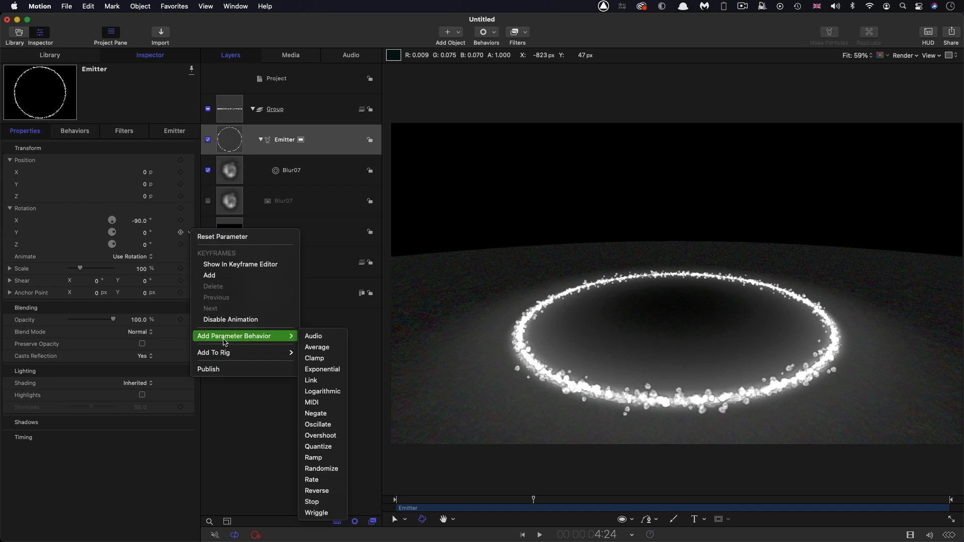
left_click(331, 480)
left_click(150, 161)
type("1")
key("Return")
key("space")
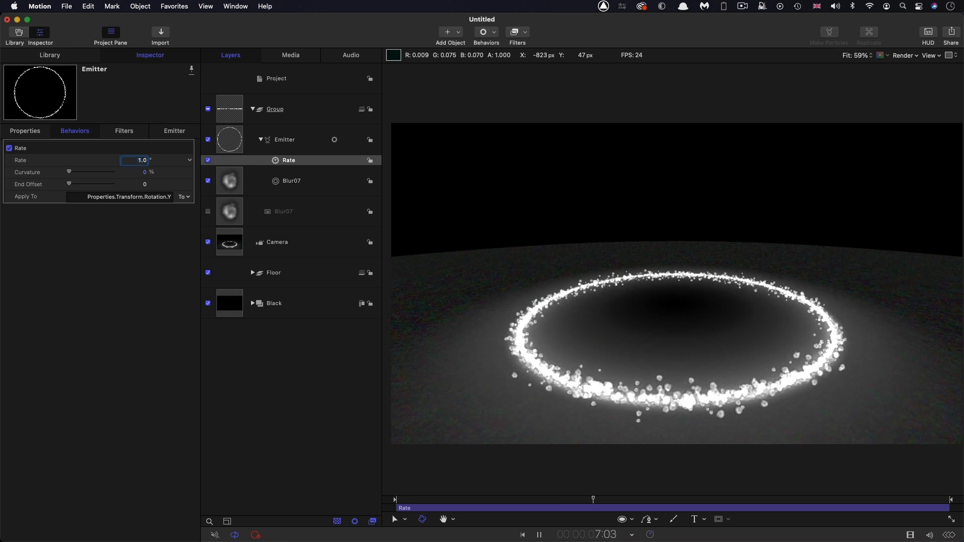
key("space")
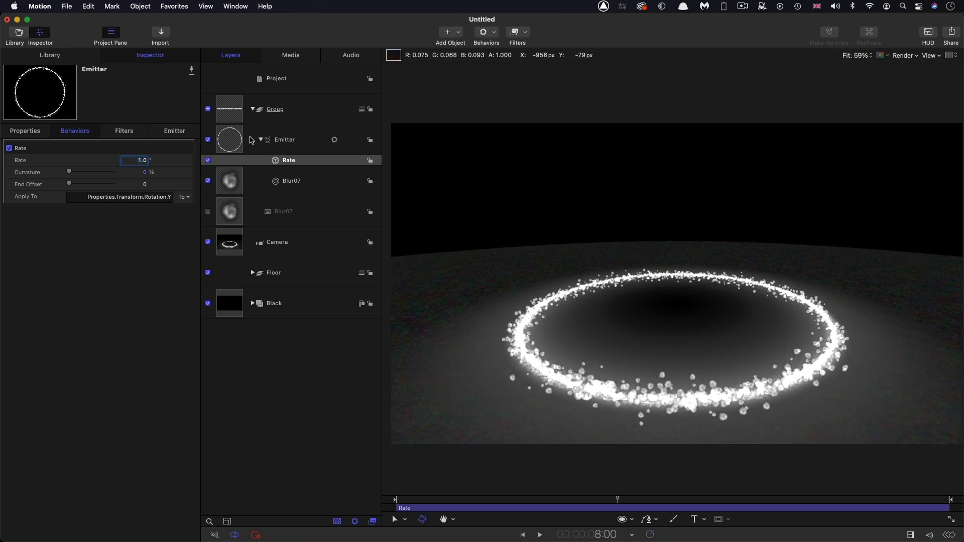
Set the emitter's particle color mode to Pick From Color Range.
left_click(230, 137)
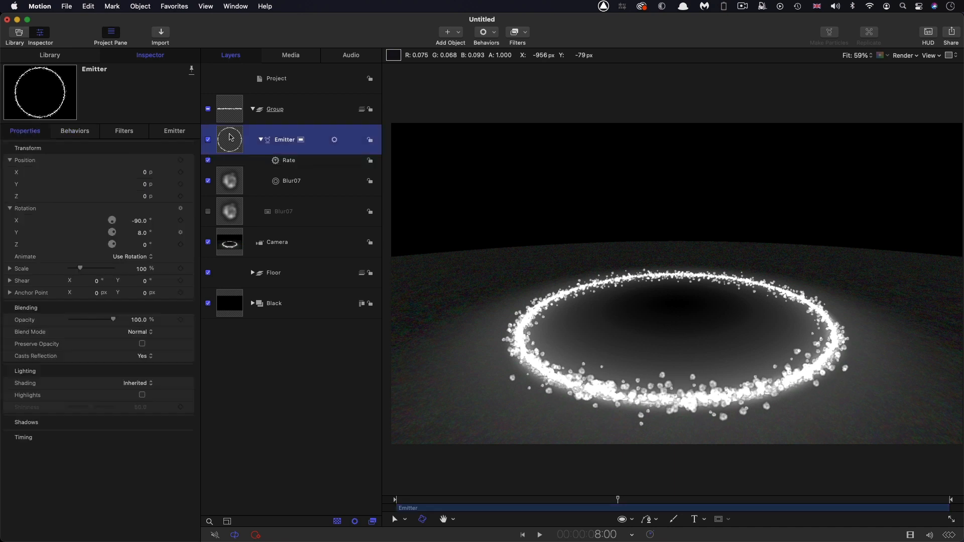
left_click(171, 129)
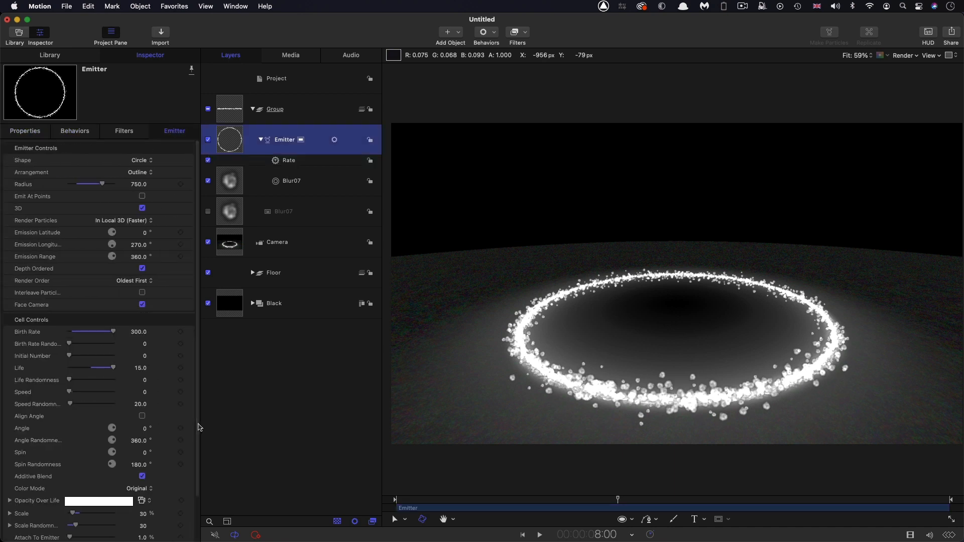
scroll(199, 316, "down", 3)
left_click(139, 440)
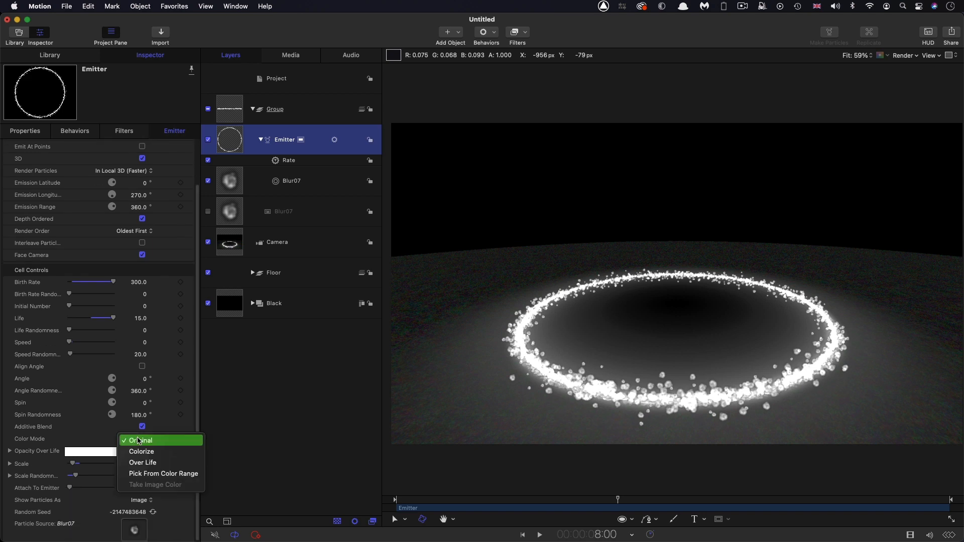
left_click(150, 473)
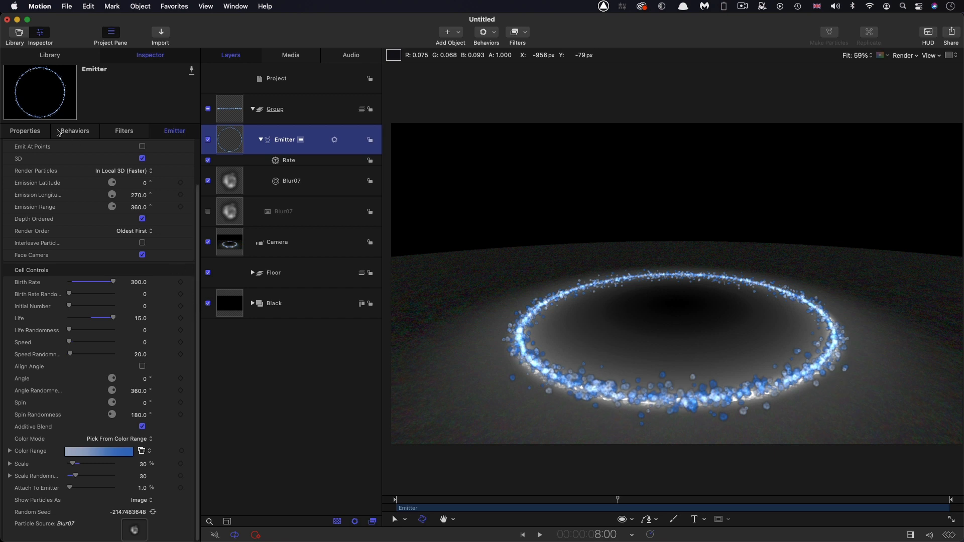
Set the emitter's blend mode to Add.
left_click(30, 132)
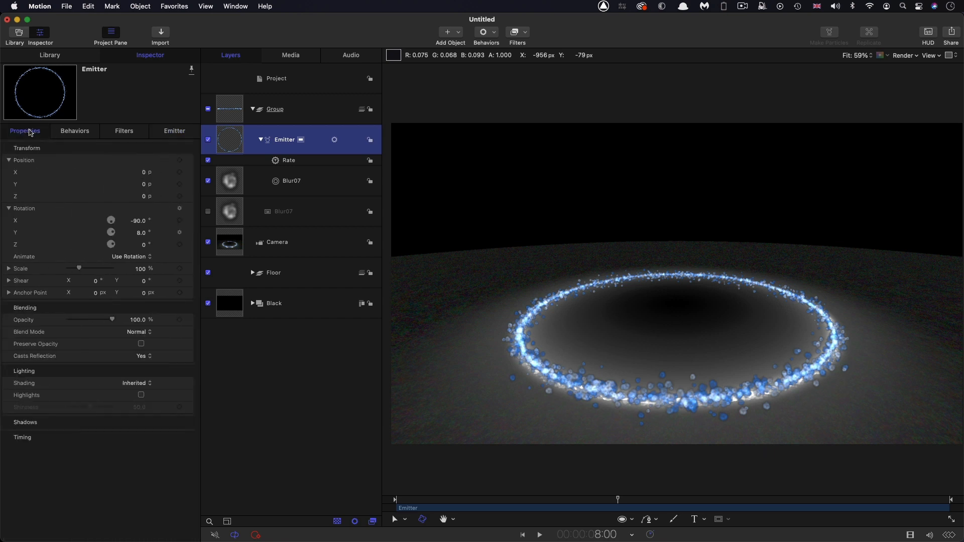
left_click(143, 333)
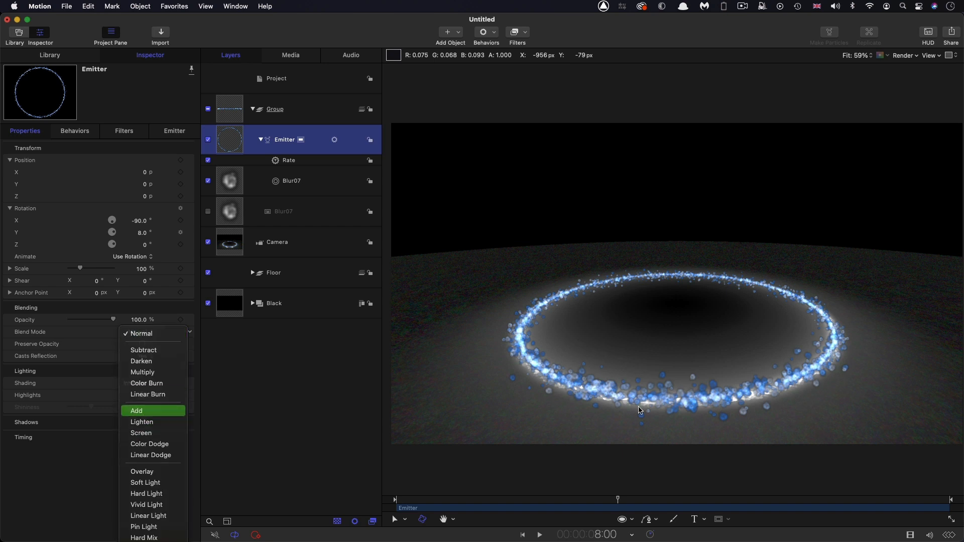
left_click(139, 413)
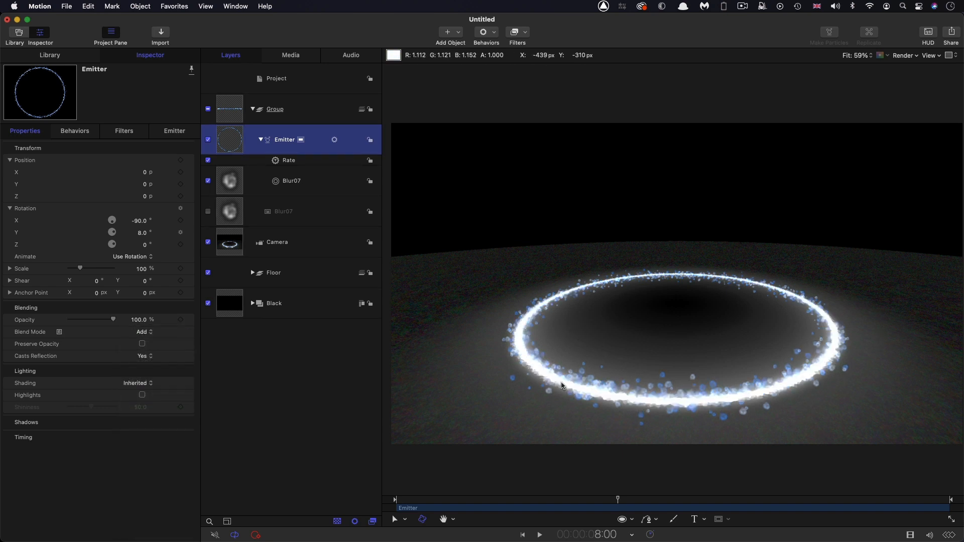
Apply the Grayscale preset to the color range and adjust it to run from mid-gray (0.5) at 50% to white at 100%.
left_click(175, 131)
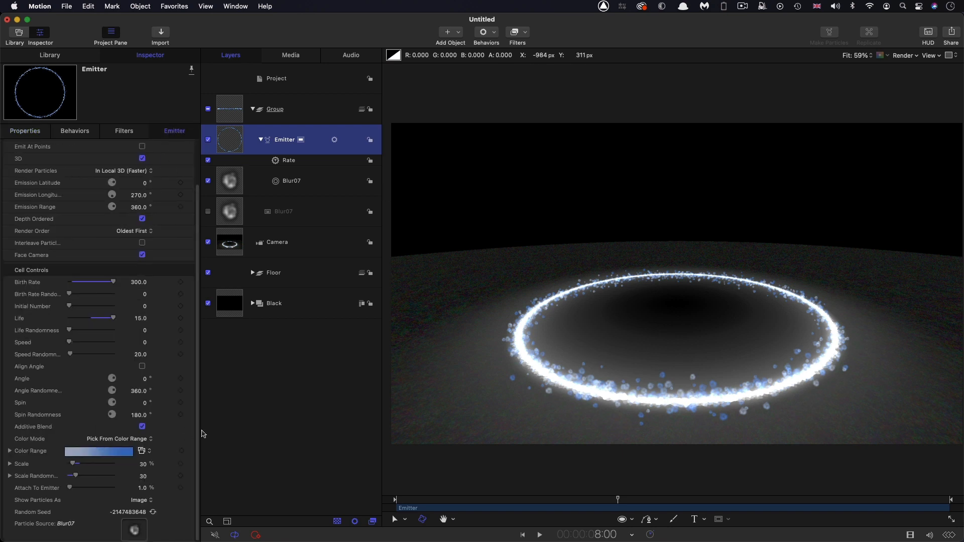
left_click(143, 451)
mouse_move(152, 541)
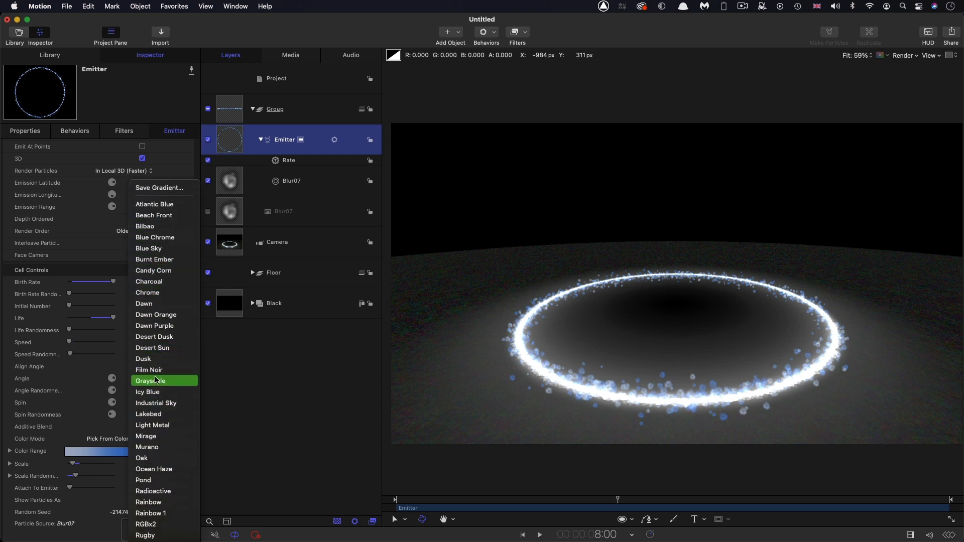
left_click(155, 381)
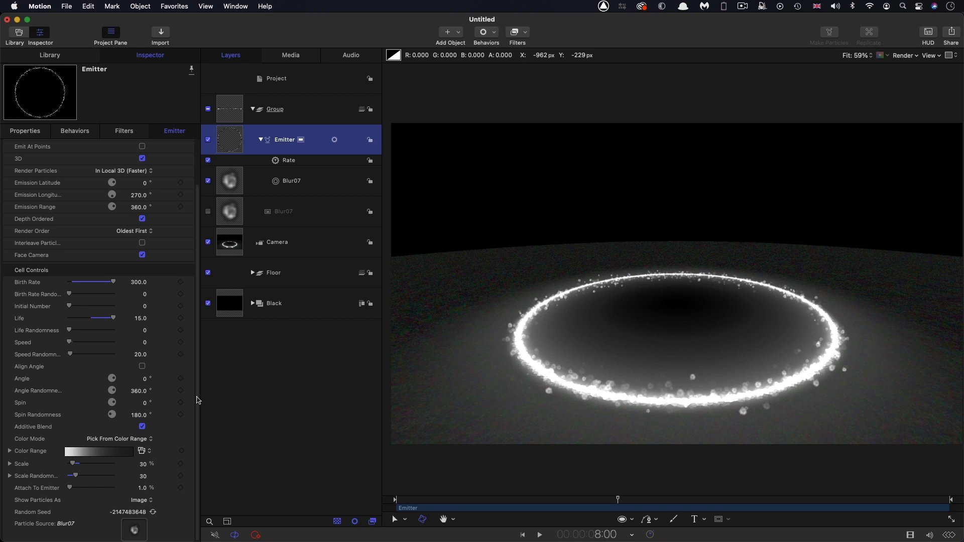
scroll(197, 400, "down", 5)
left_click(9, 323)
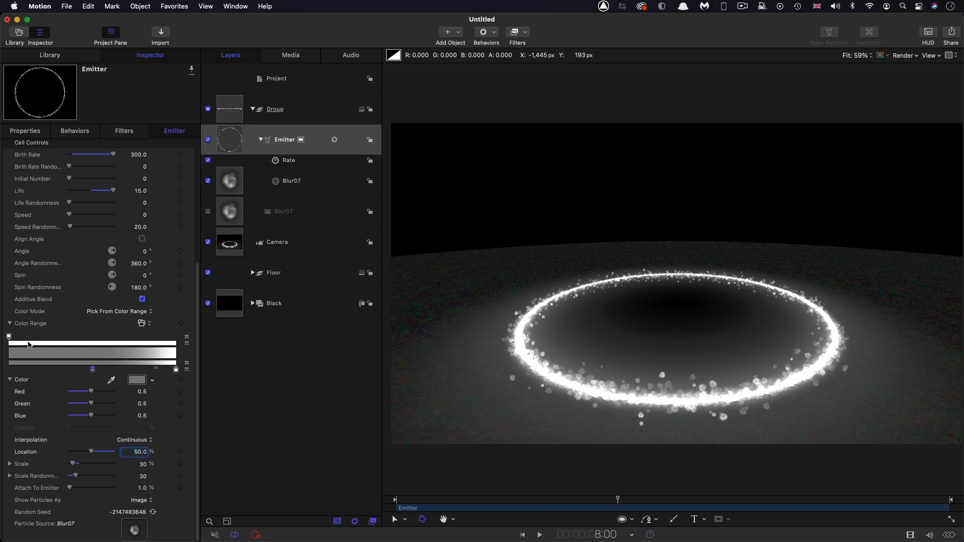
Add two opacity tags to the color range, placing one at the far end and the other at location 5%.
left_click(28, 345)
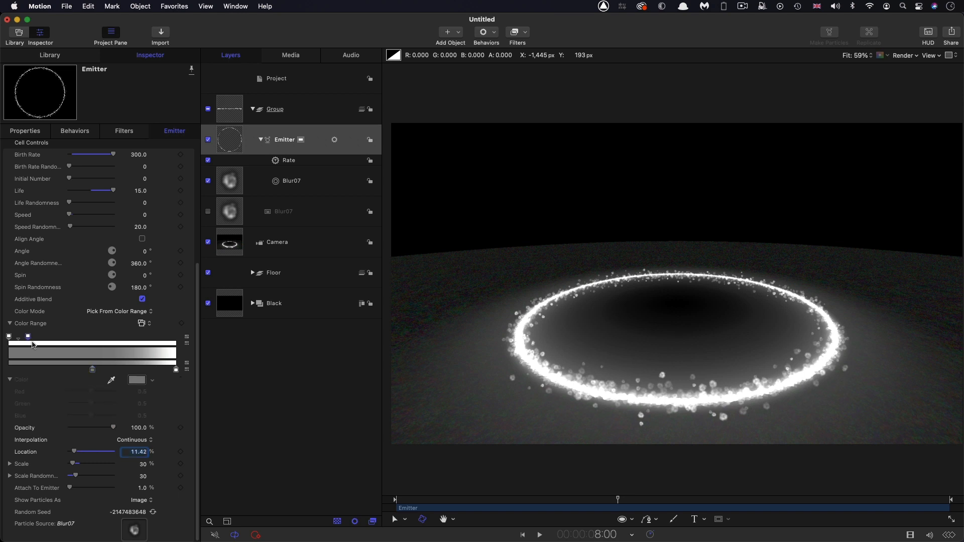
left_click(149, 344)
left_click_drag(149, 337, 194, 341)
left_click(28, 337)
left_click(129, 452)
type("5")
key("Return")
Set the first and last opacity tags to 0% and shift the midpoint before the last tag to about 71.5%.
left_click(8, 337)
left_click_drag(113, 428, 1, 430)
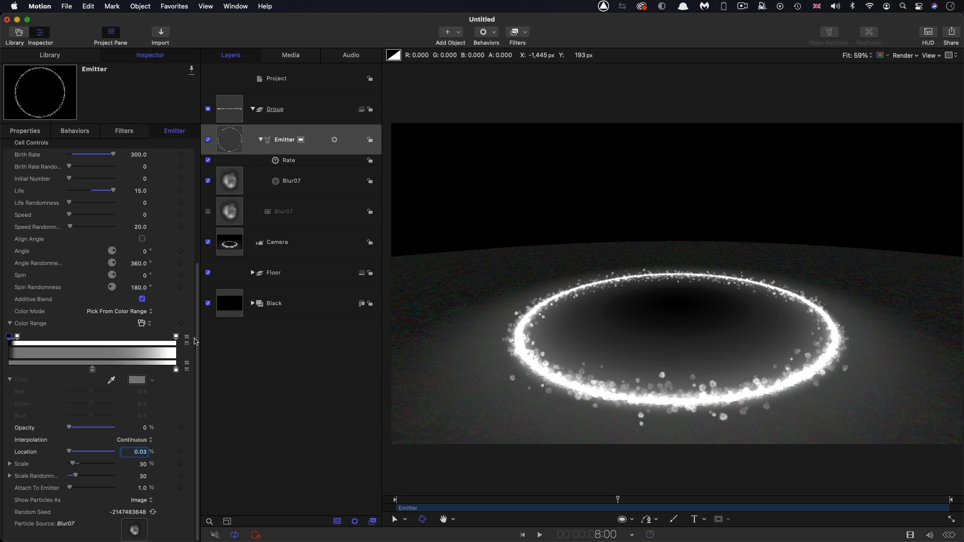
left_click(176, 337)
left_click_drag(119, 428, 17, 433)
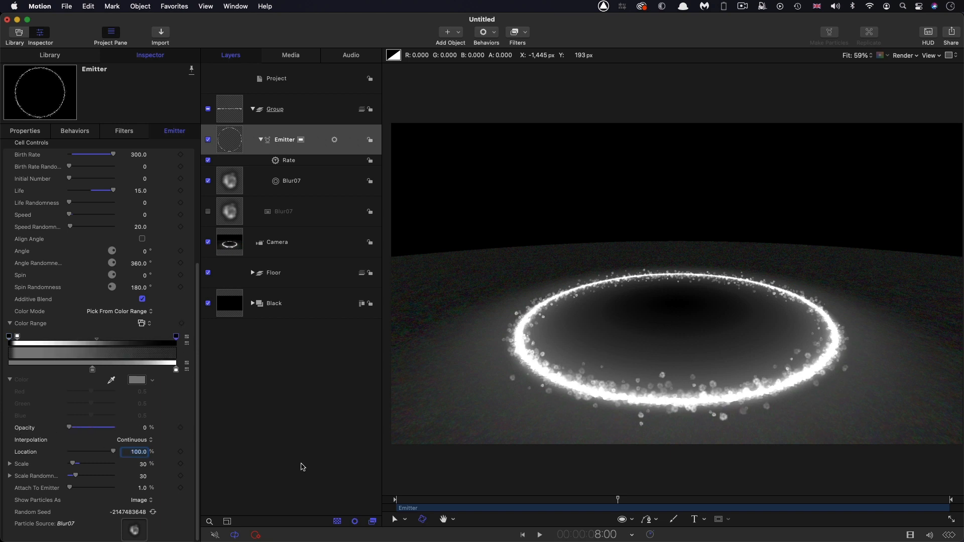
left_click_drag(97, 342, 136, 345)
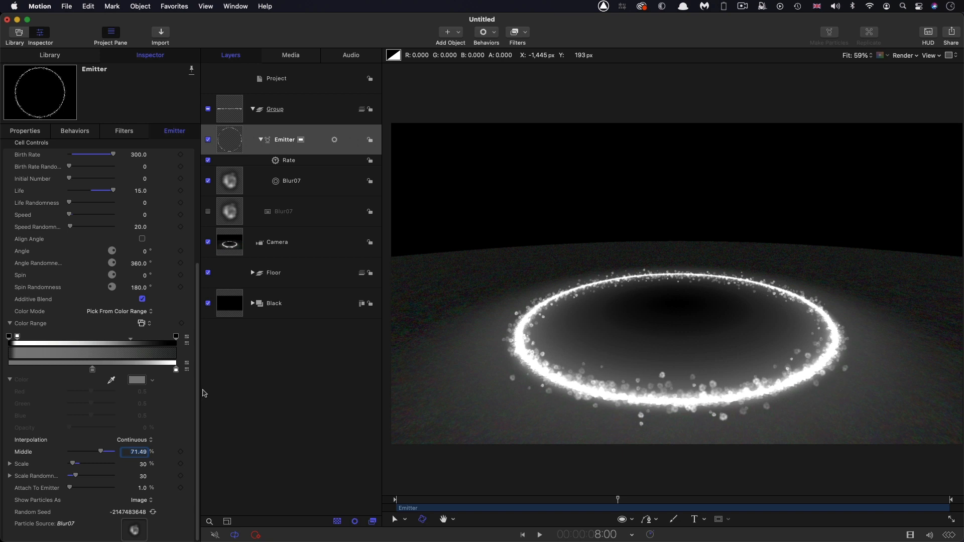
left_click(234, 143)
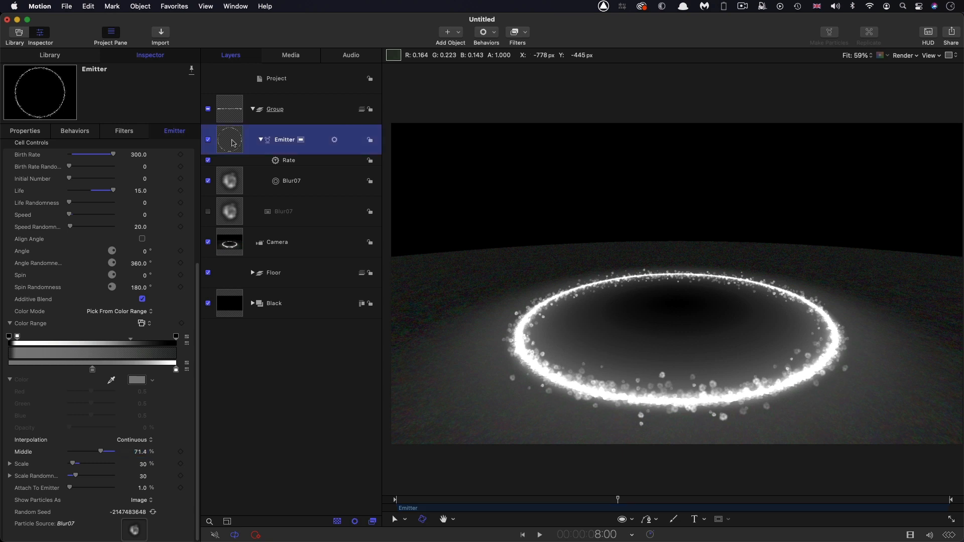
Set the emitter's Y rotation Rate behavior to 5° and play the animation to check the particle motion.
left_click(77, 132)
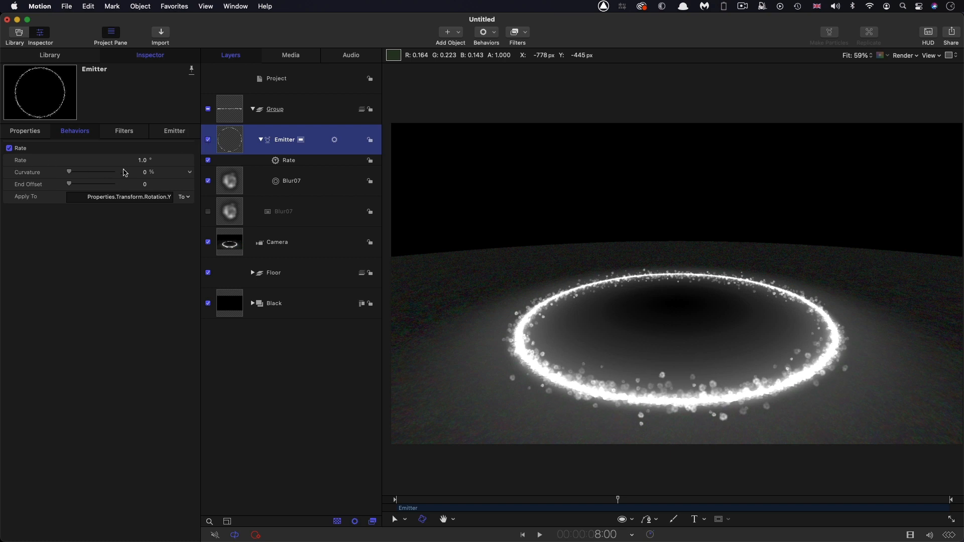
left_click(144, 160)
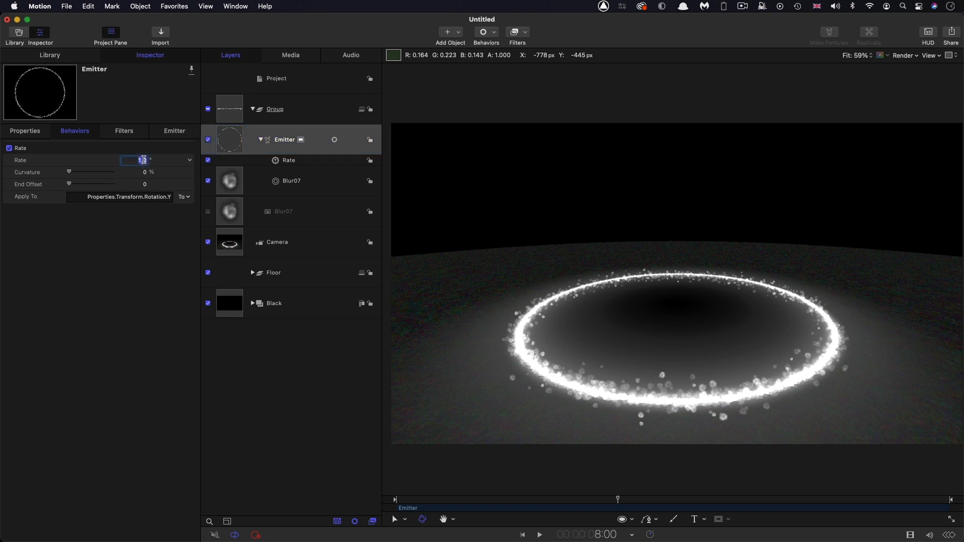
type("5")
key("Return")
key("space")
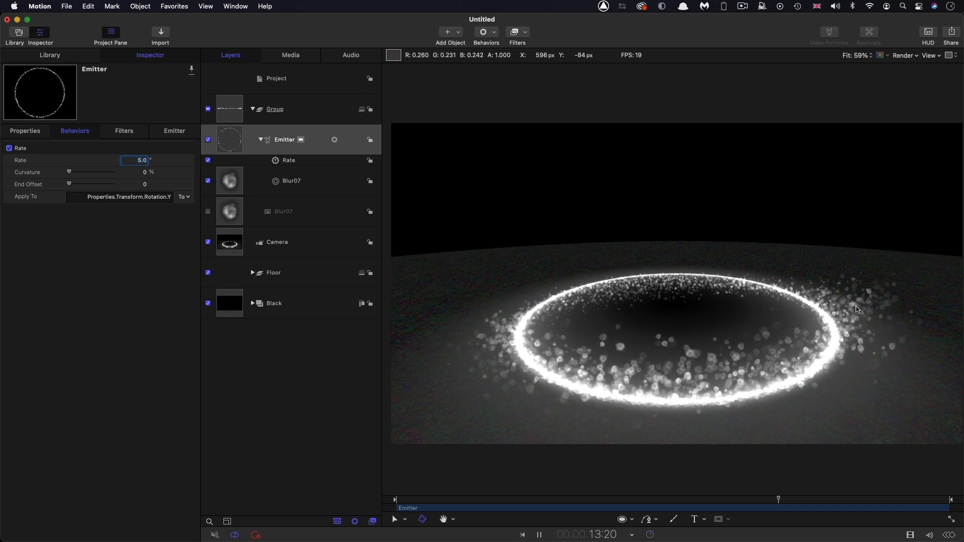
key("space")
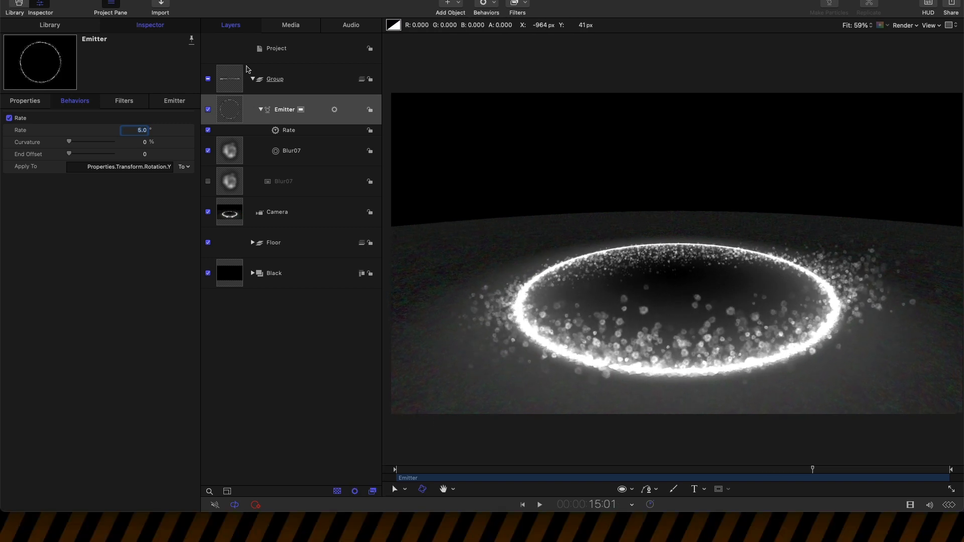
Draw a small outlined square with the Rectangle tool in the particle group, above and left of the ring.
left_click(231, 78)
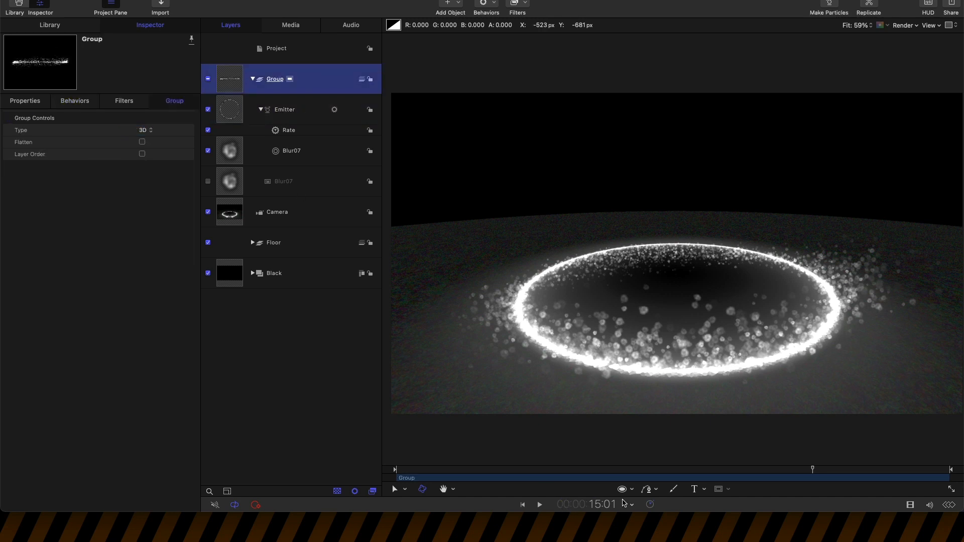
left_click(631, 490)
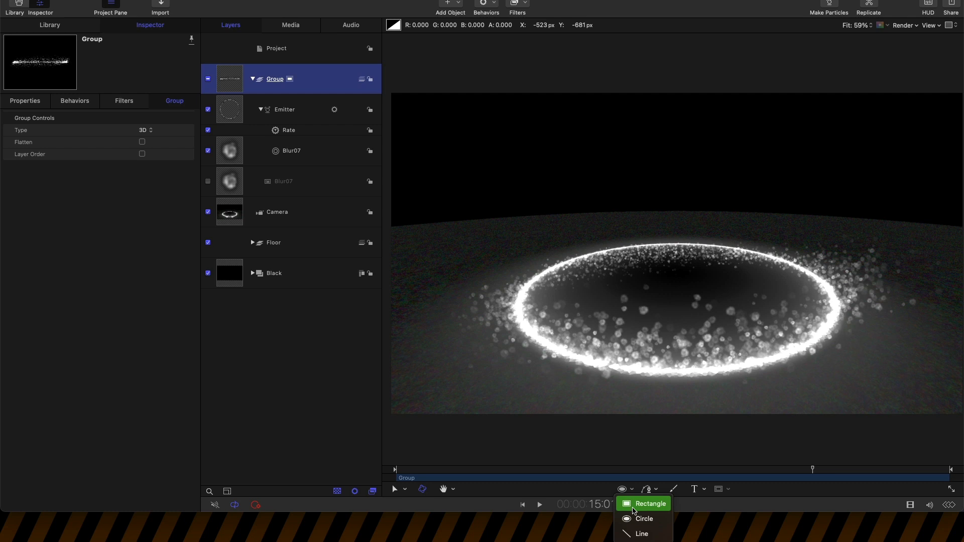
left_click(634, 508)
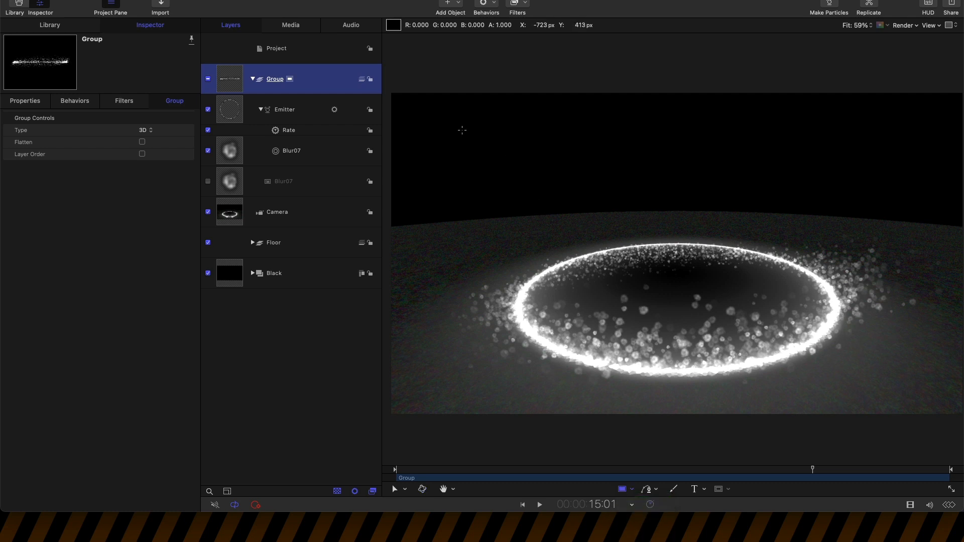
left_click_drag(462, 130, 506, 175)
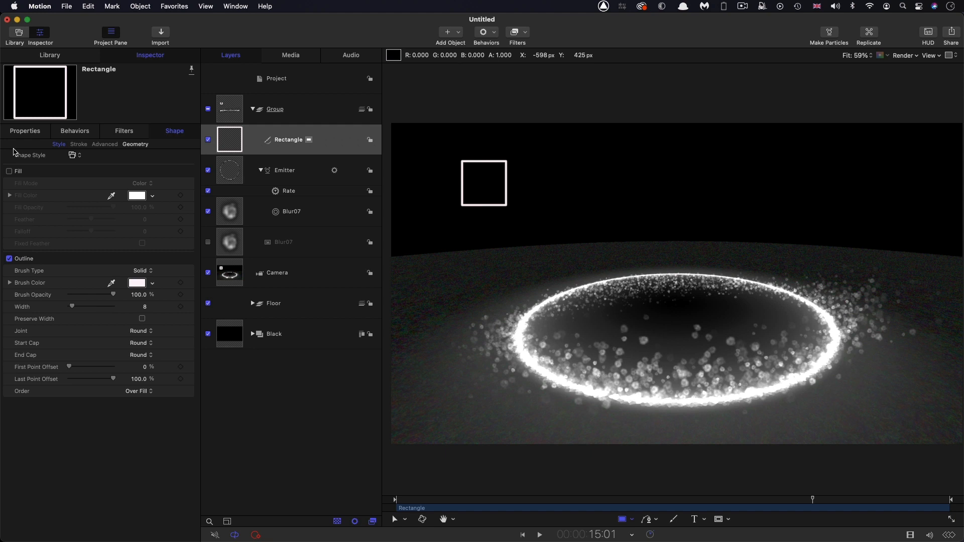
Duplicate the rectangle twice and name the three copies High, Mid and Low.
left_click(230, 140)
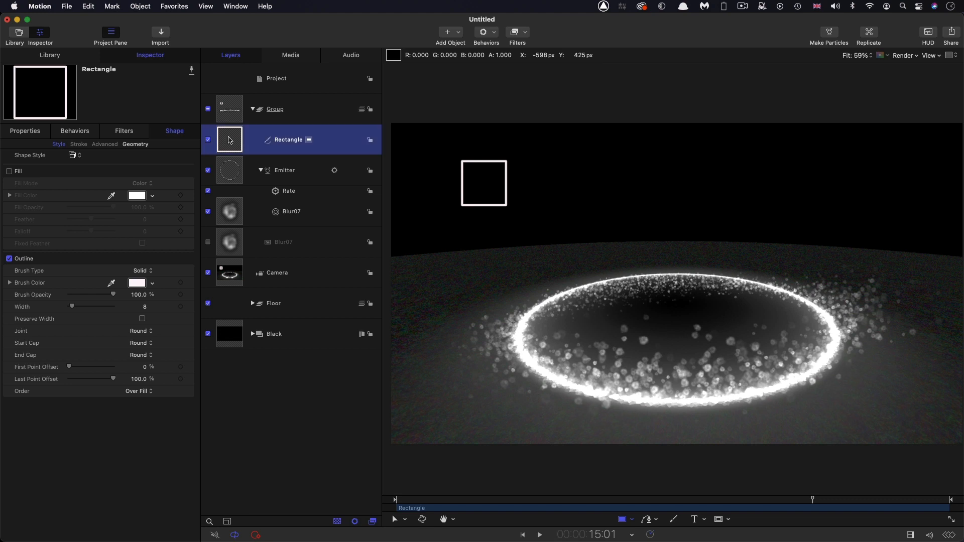
right_click(230, 141)
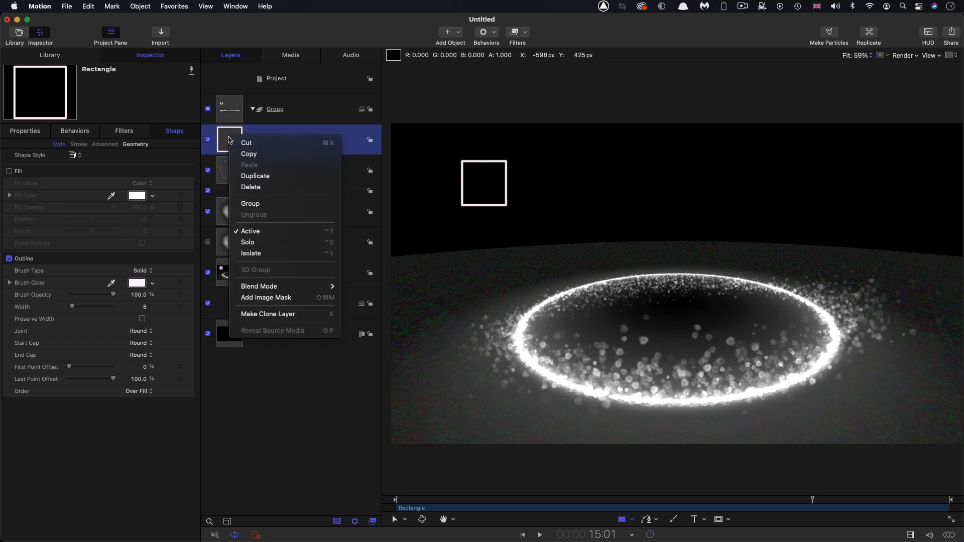
left_click(258, 176)
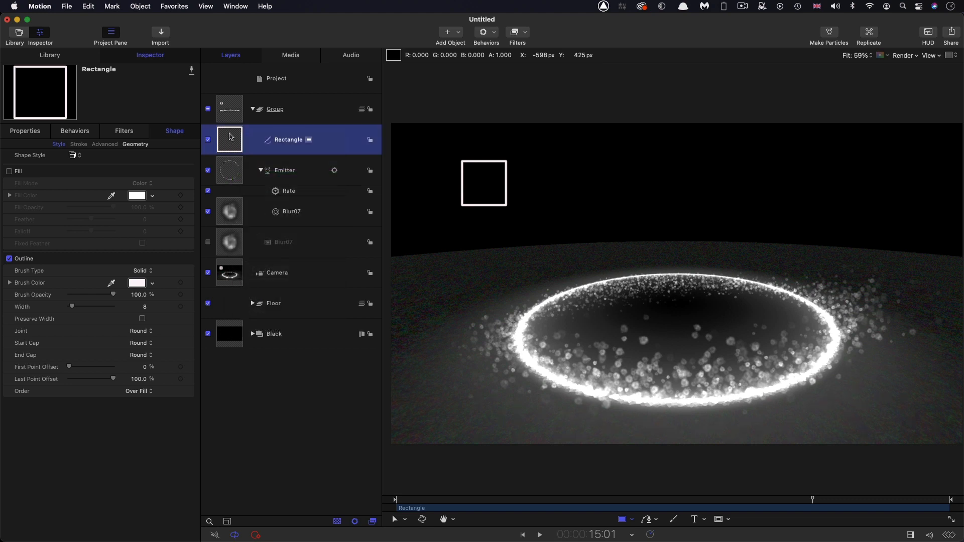
right_click(231, 134)
left_click(258, 172)
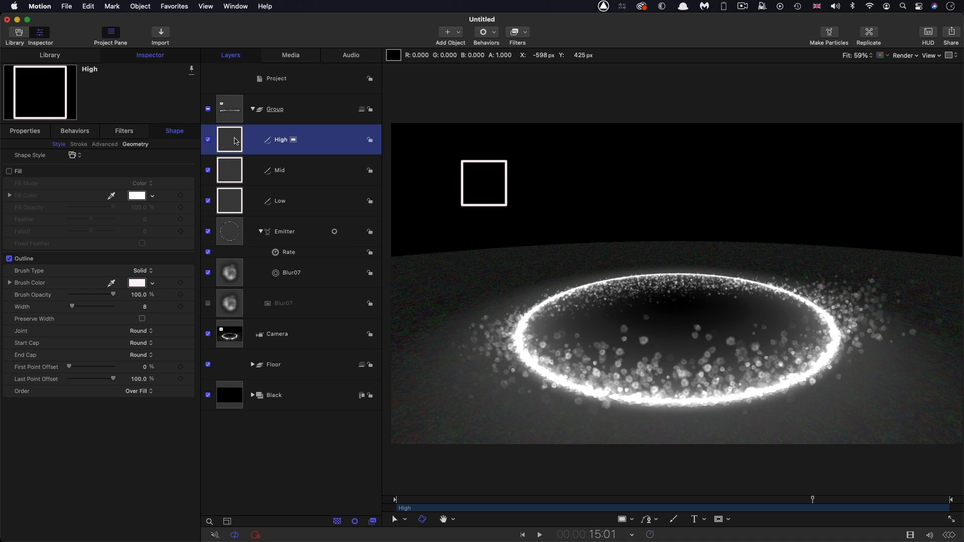
Reset the transform of the High, Mid and Low rectangles together.
left_click(231, 205, "shift")
left_click(30, 133)
right_click(88, 149)
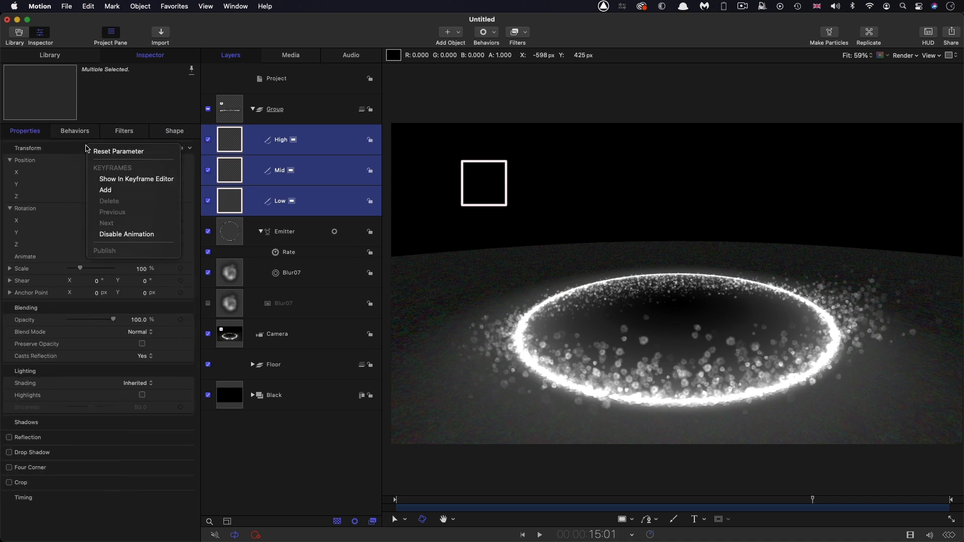
left_click(116, 152)
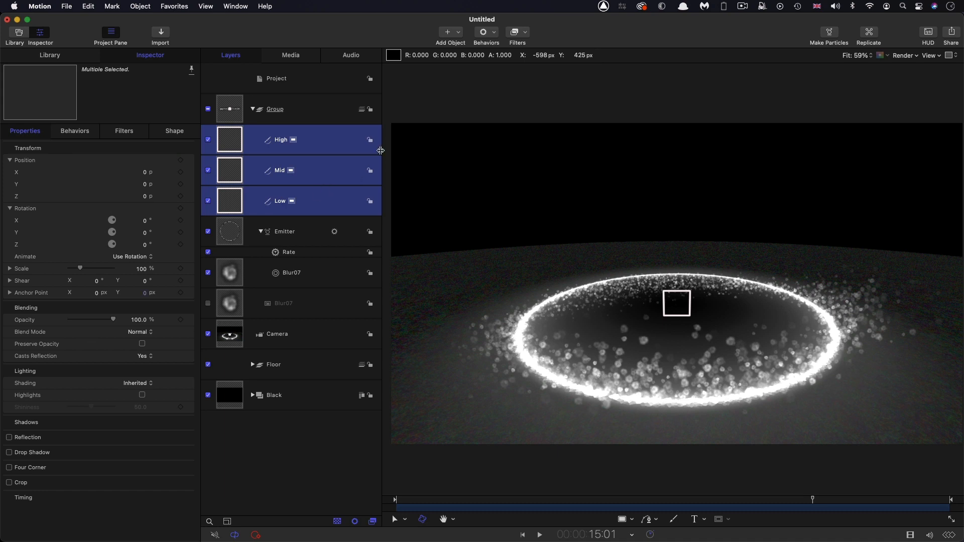
Set the High rectangle's Y position to 1000 px.
left_click(239, 111)
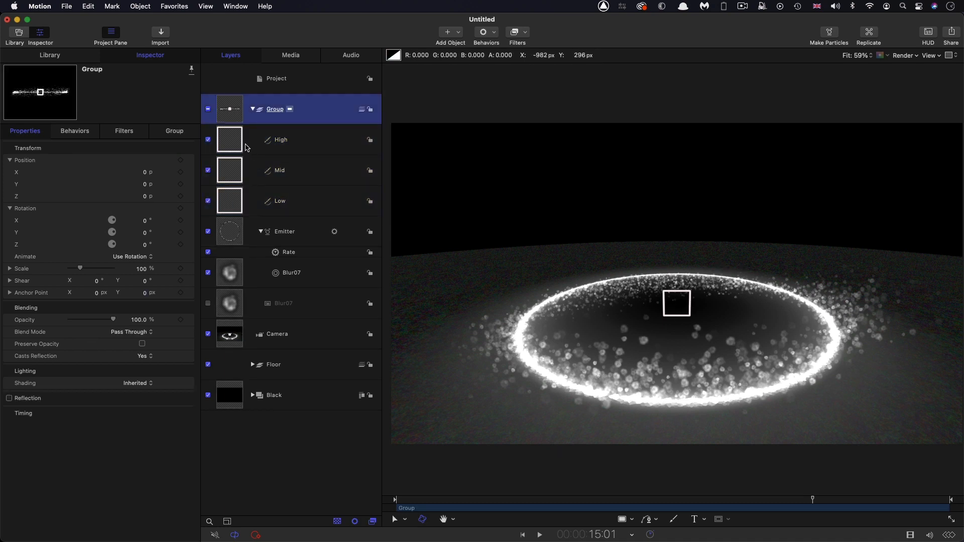
left_click(230, 143)
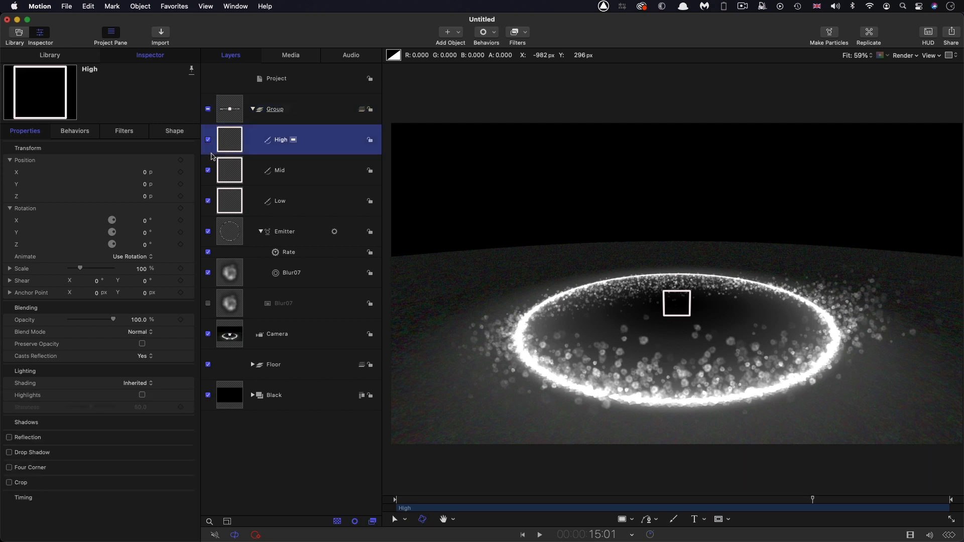
left_click(146, 186)
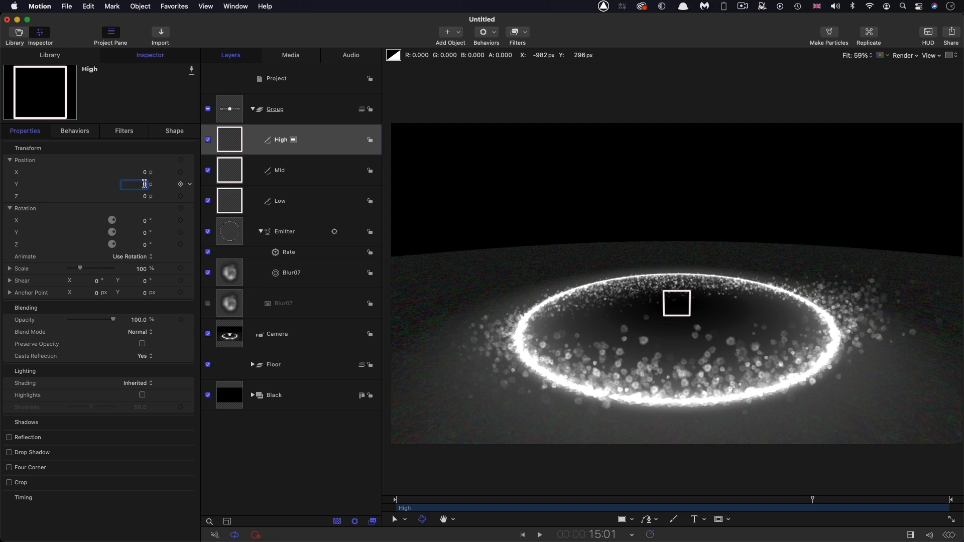
key("Return")
left_click(235, 173)
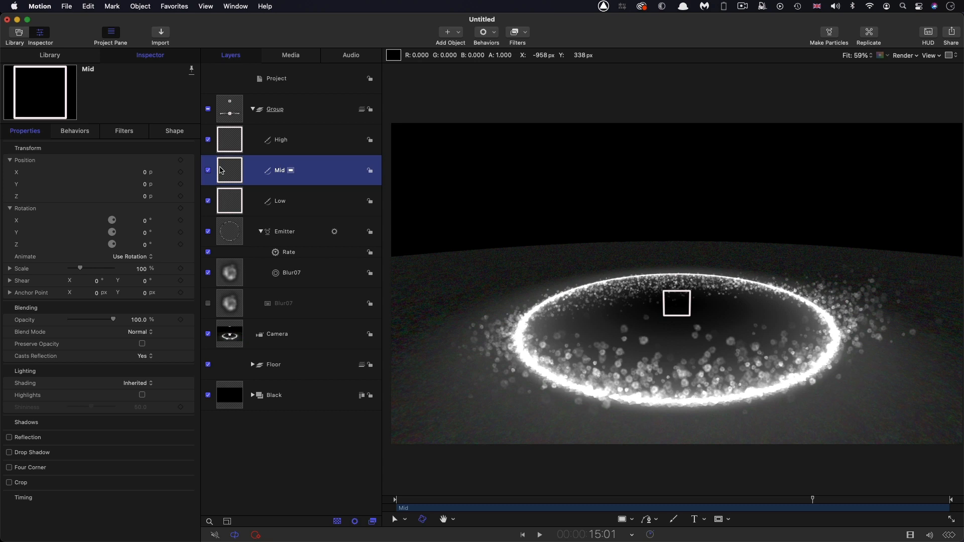
left_click(232, 139)
left_click(230, 171)
left_click(230, 144)
left_click(230, 171)
left_click(231, 141)
Add an Oscillate behavior to the Mid rectangle's position, applied to X and Z, with an amplitude of 750 px.
left_click(232, 174)
right_click(190, 160)
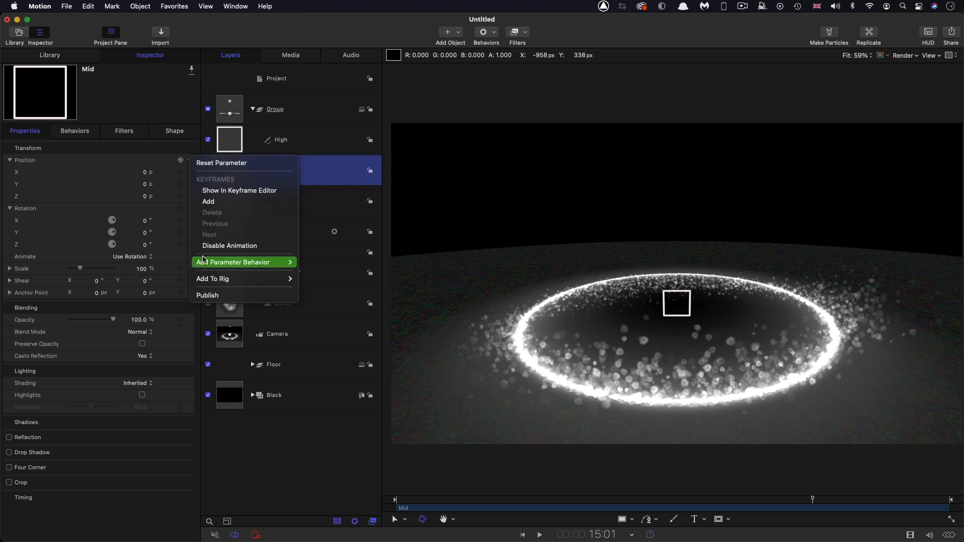
mouse_move(257, 263)
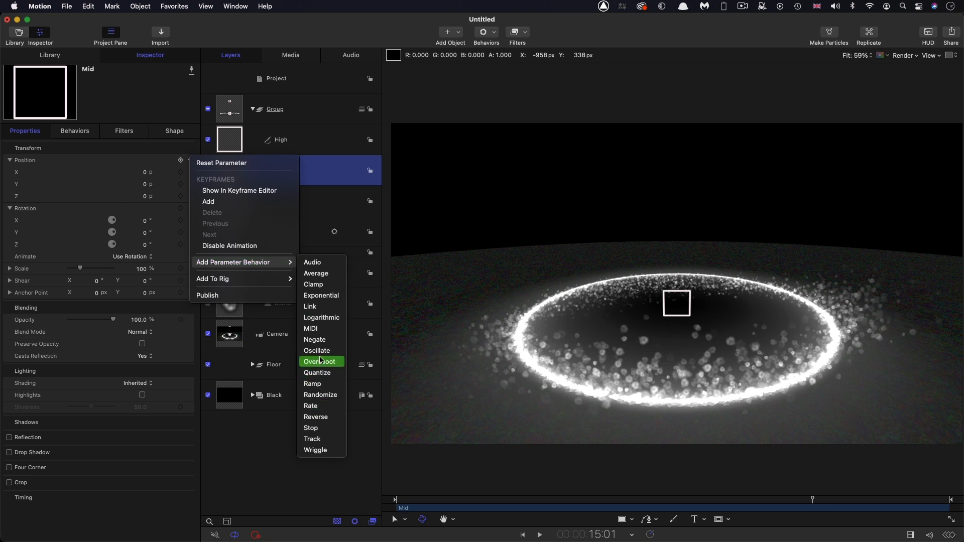
left_click(317, 351)
left_click(187, 246)
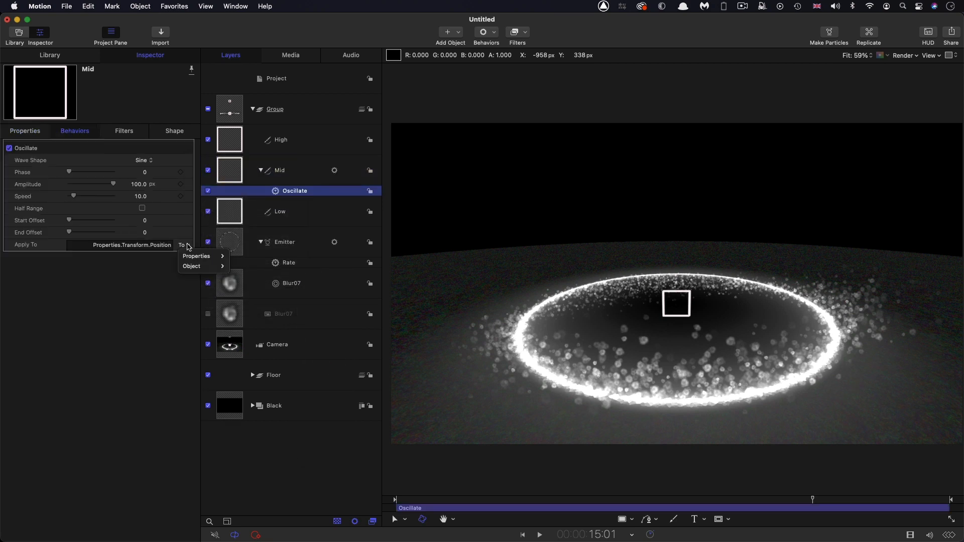
mouse_move(201, 256)
mouse_move(251, 258)
mouse_move(316, 258)
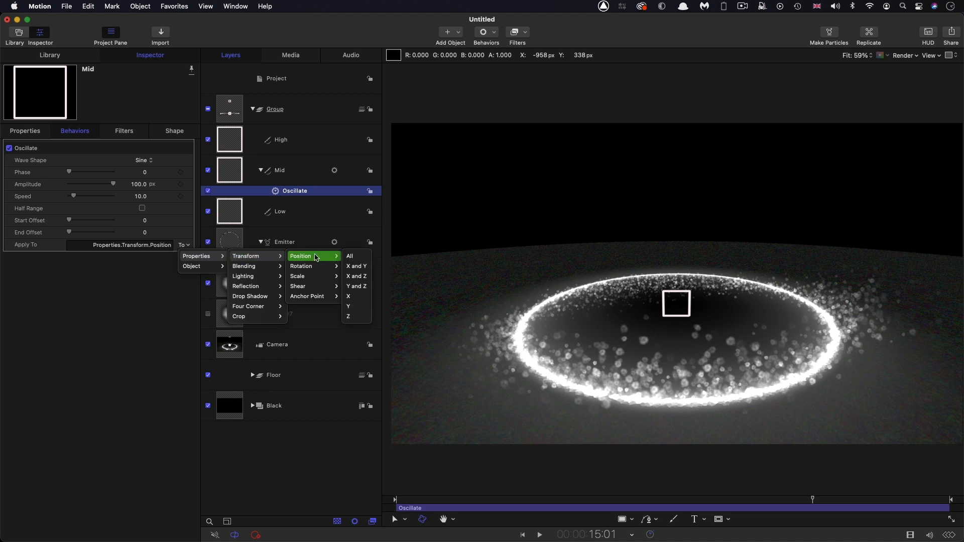
left_click(360, 279)
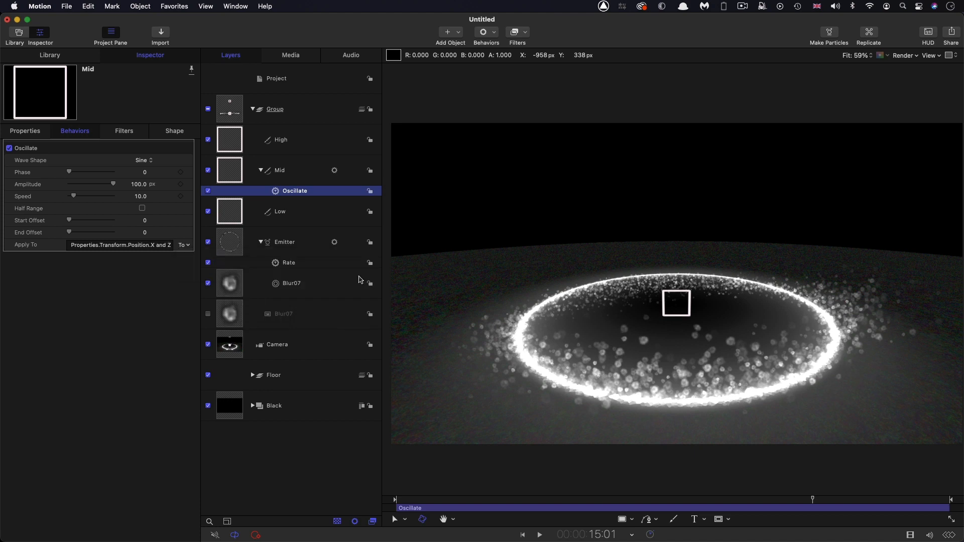
left_click(136, 185)
type("750")
key("Return")
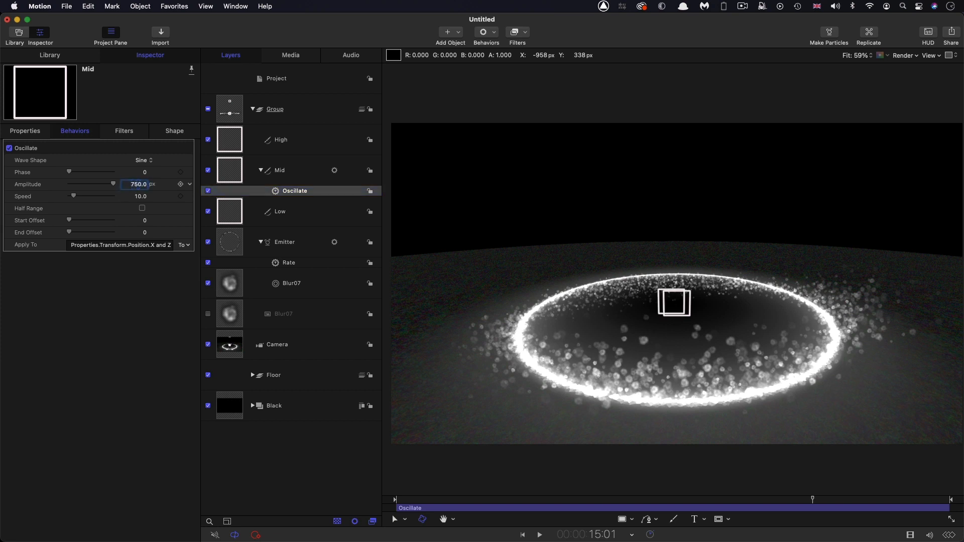
Add an Oscillate behavior to the High rectangle's position and apply it to X and Z.
left_click(236, 142)
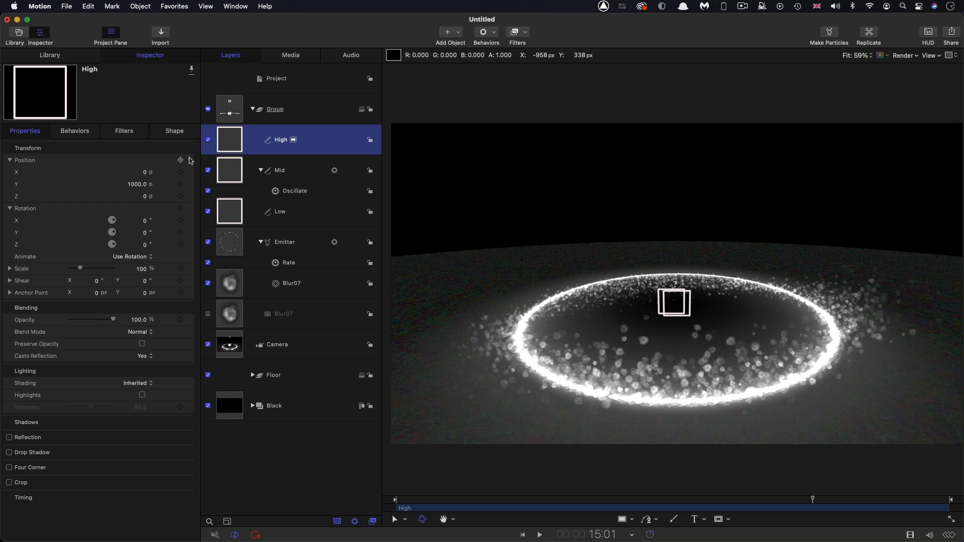
left_click(190, 161)
mouse_move(229, 270)
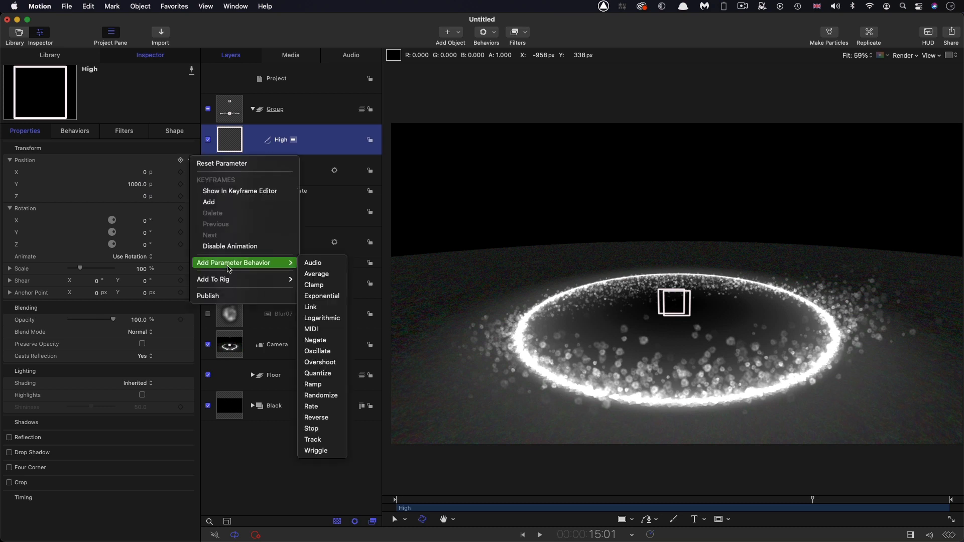
left_click(331, 352)
left_click(184, 245)
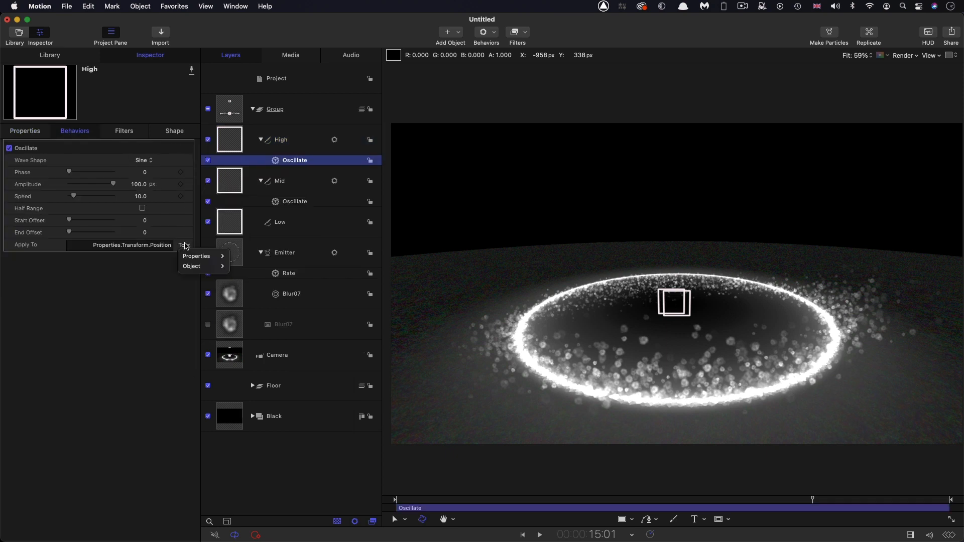
mouse_move(187, 259)
mouse_move(247, 257)
mouse_move(304, 257)
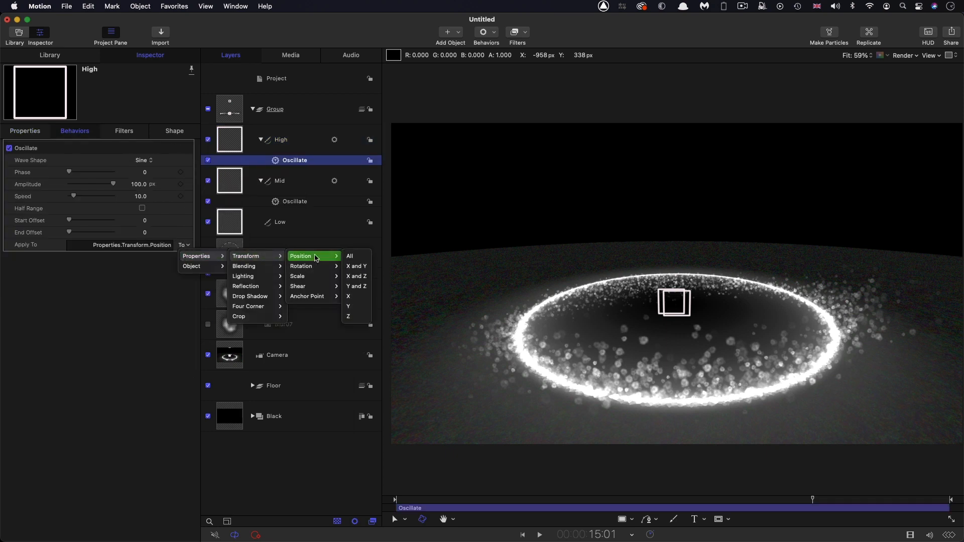
left_click(358, 276)
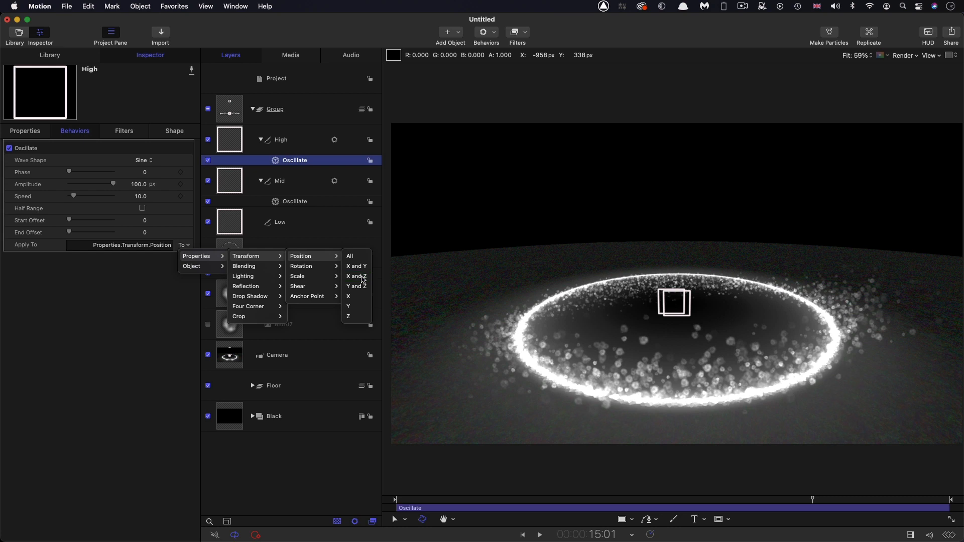
Set the High rectangle's Oscillate amplitude to 50 px and its phase to 3.0.
left_click(138, 185)
type("50")
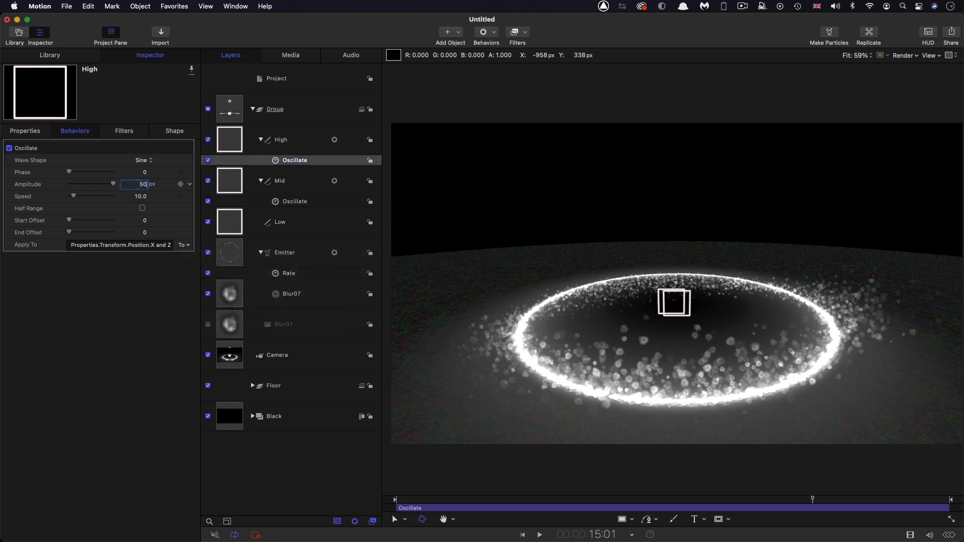
key("Tab")
left_click(145, 173)
type("3.0")
Hide the High, Mid and Low rectangles from the scene.
left_click(232, 140)
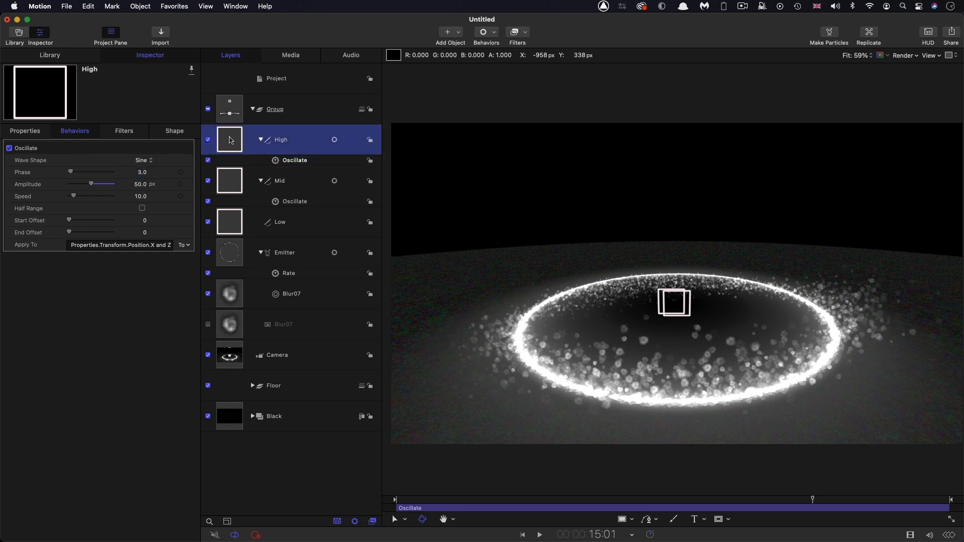
left_click(231, 229, "shift")
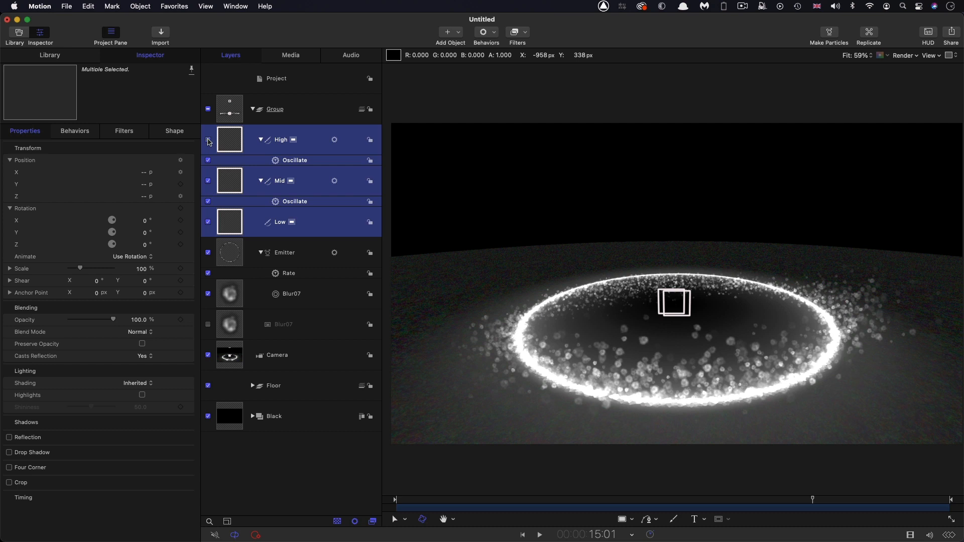
left_click(208, 141)
left_click(231, 143)
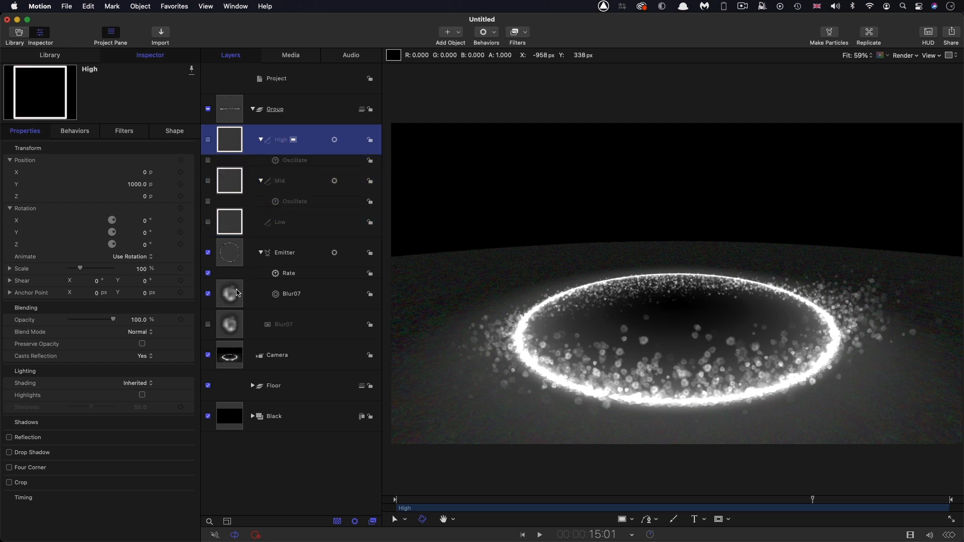
Add a Gravity behavior to the Emitter with an acceleration of -20 and play back the rising particles.
left_click(236, 255)
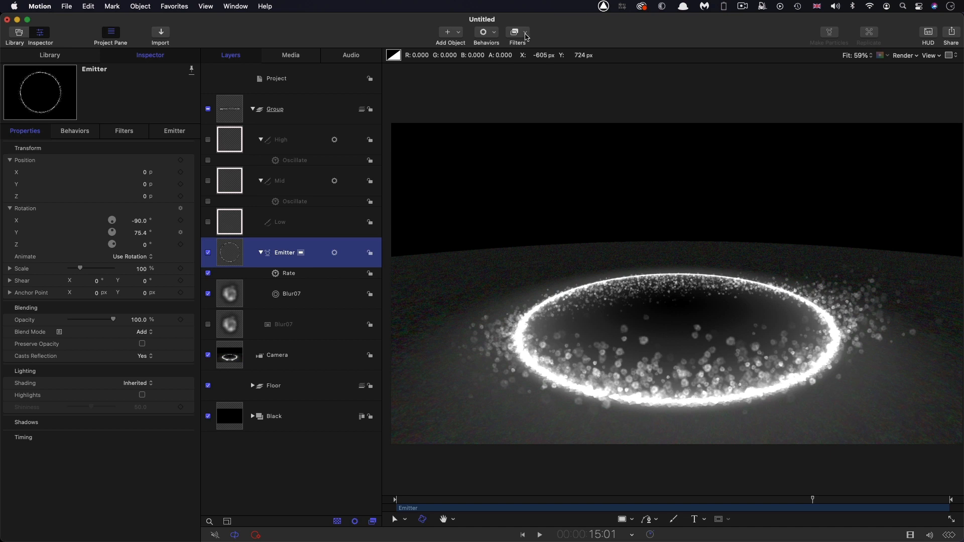
left_click(494, 33)
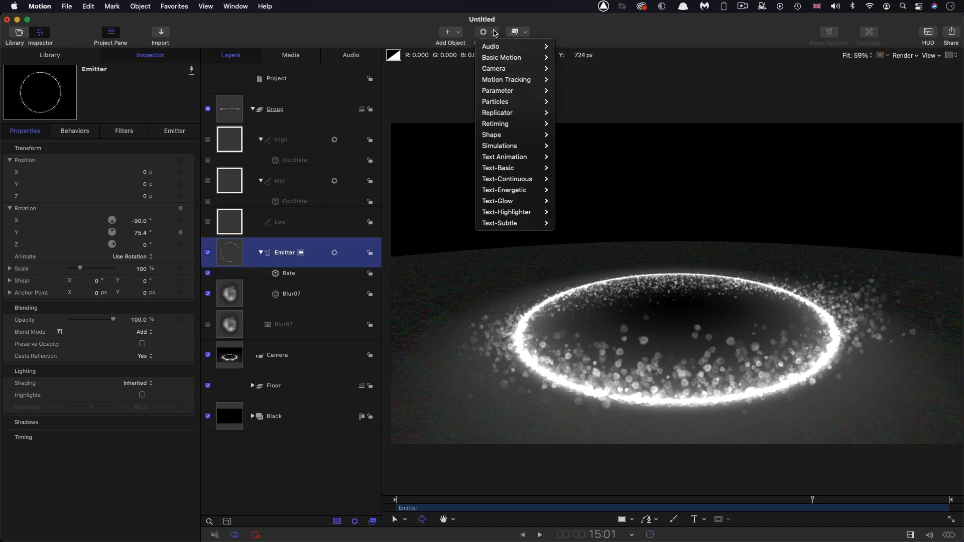
mouse_move(522, 146)
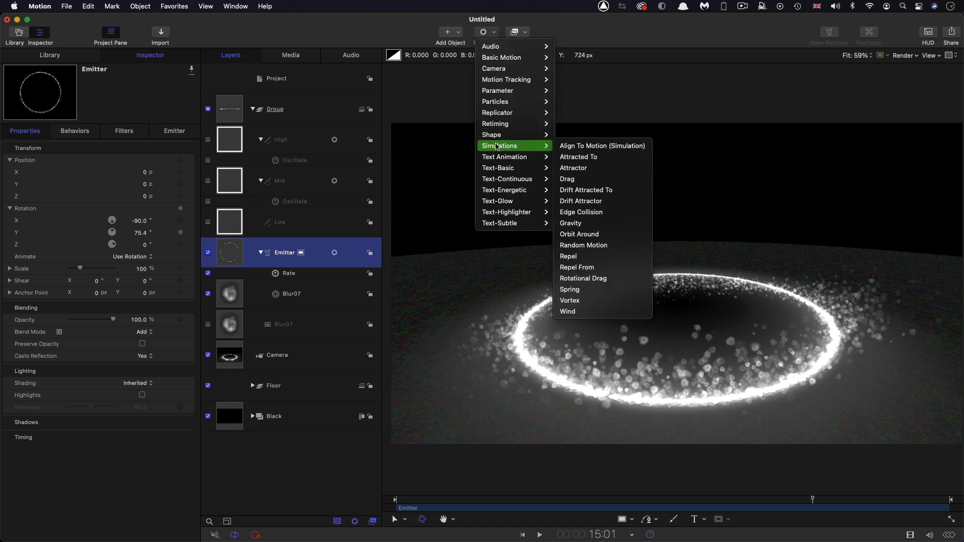
left_click(605, 223)
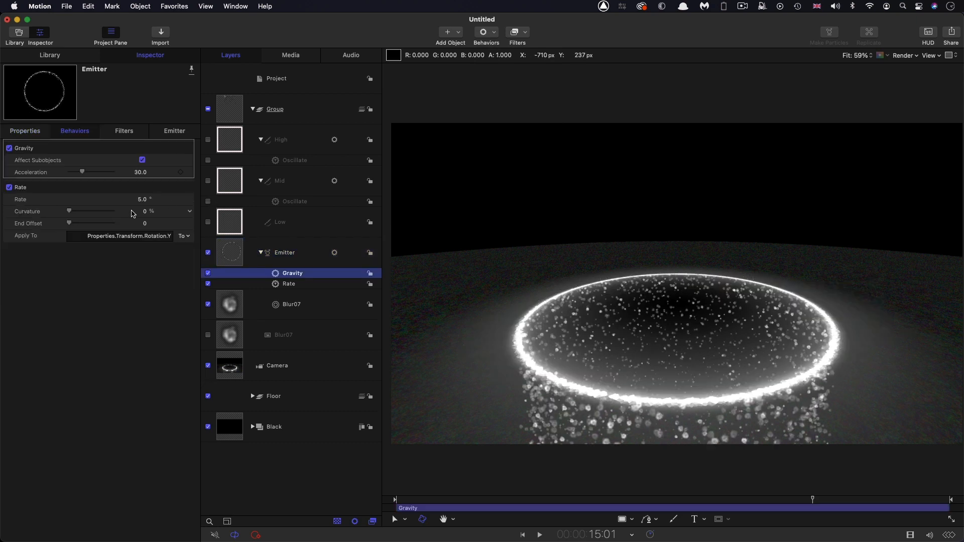
left_click(141, 172)
type("-20")
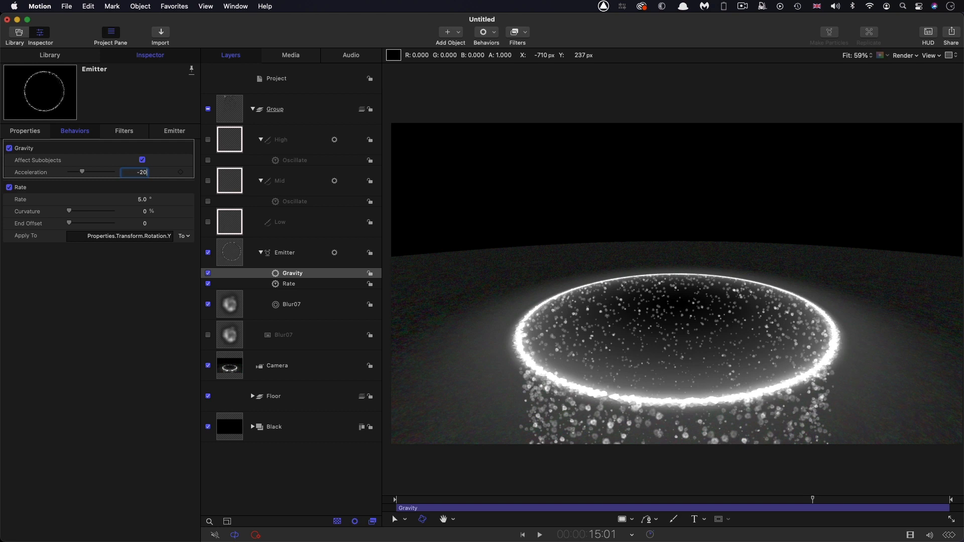
key("Return")
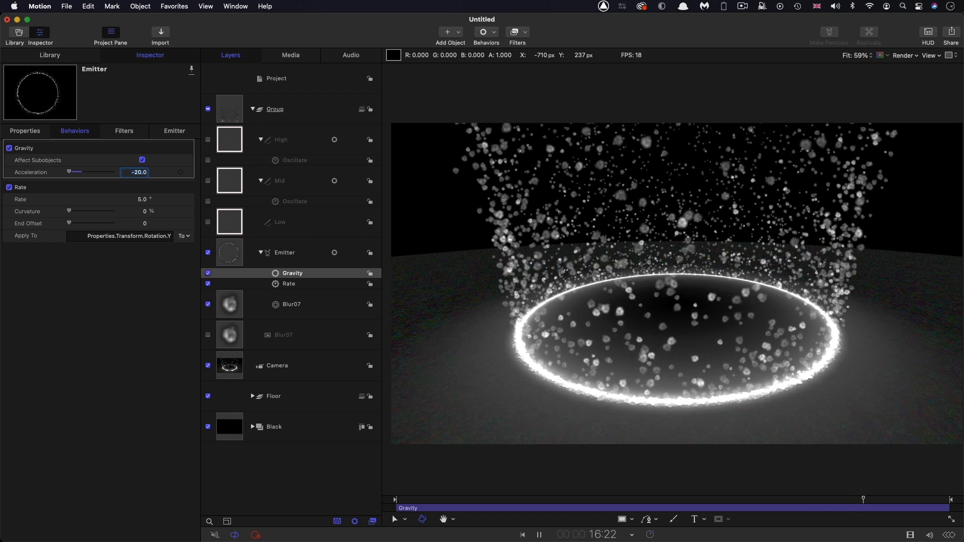
key("space")
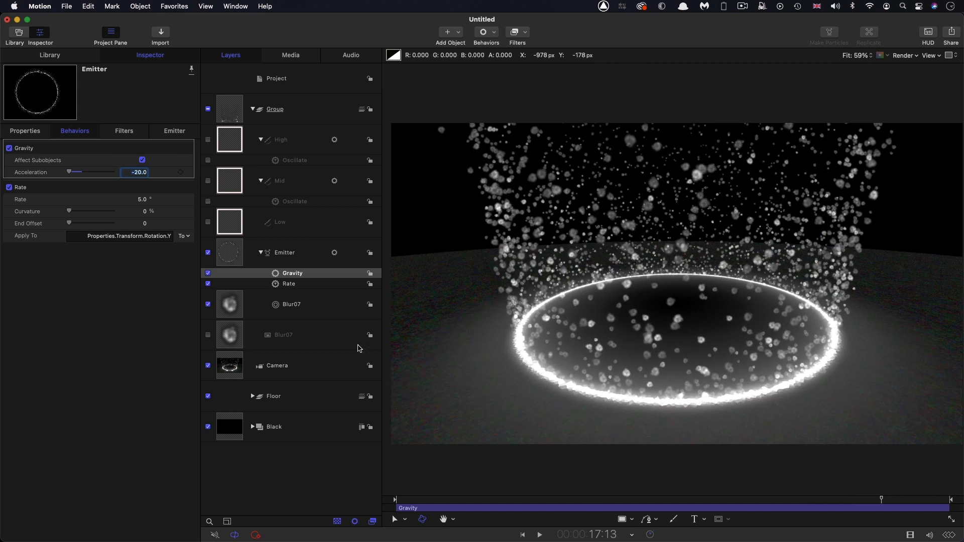
Move the Camera out of the group to the top of the layer stack and add a Throw behavior to it.
left_click(234, 367)
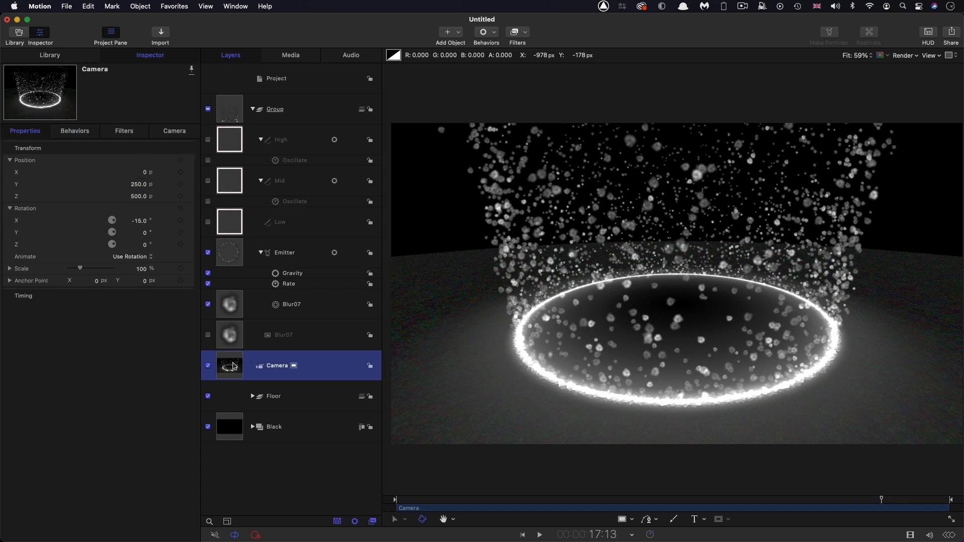
key("shift+super+n")
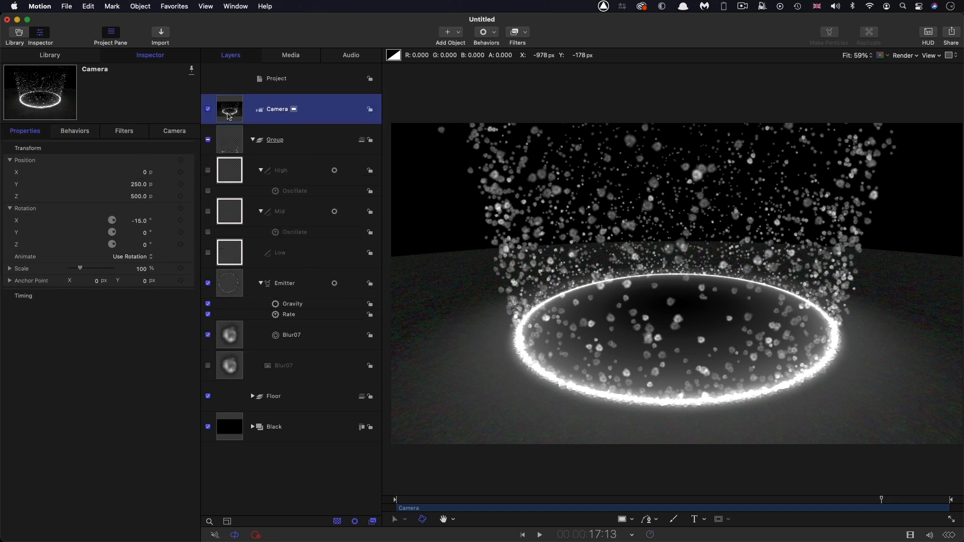
left_click(495, 33)
mouse_move(502, 57)
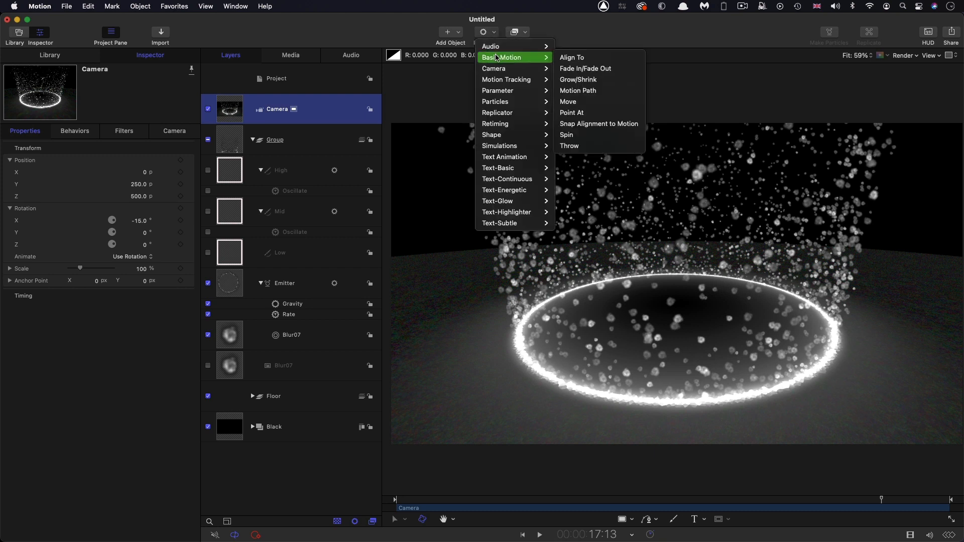
left_click(569, 146)
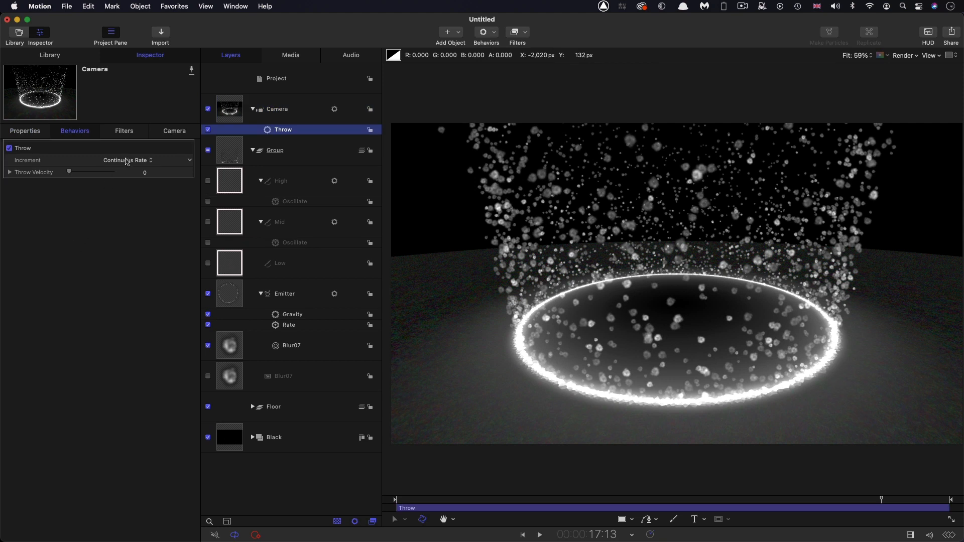
Set the camera's Throw to Ramp to Final Value with Y and Z throw distances of 1500, and check it at another frame.
left_click(127, 160)
left_click(118, 172)
left_click(10, 173)
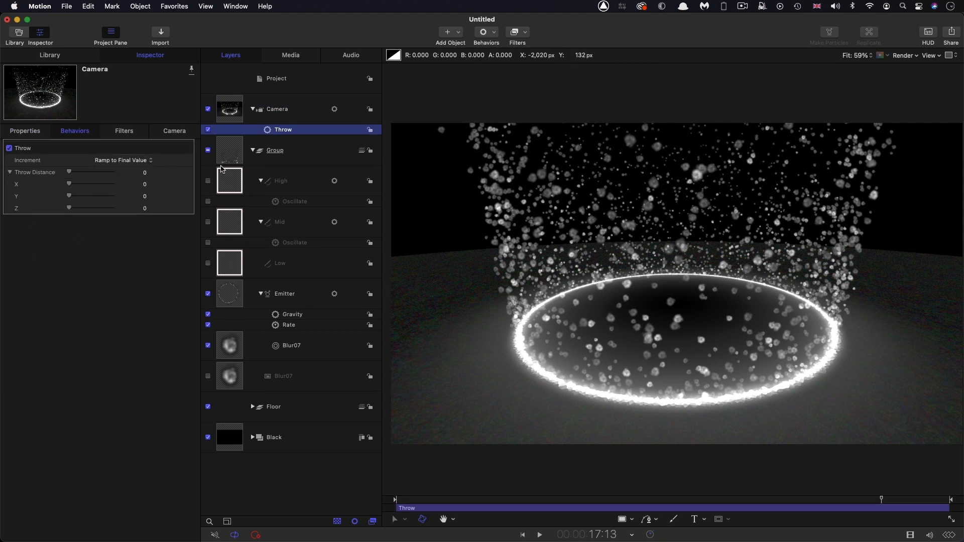
left_click(145, 196)
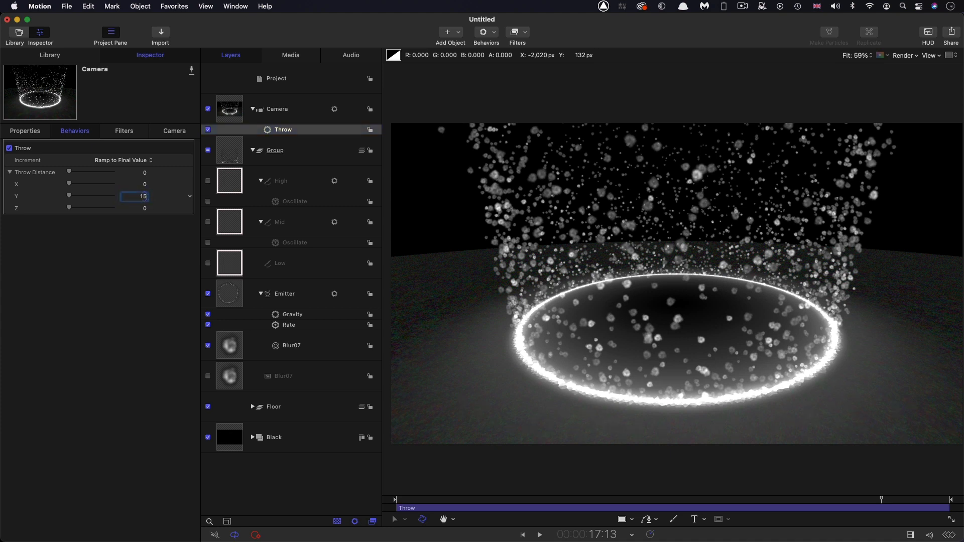
key("Tab")
type("15")
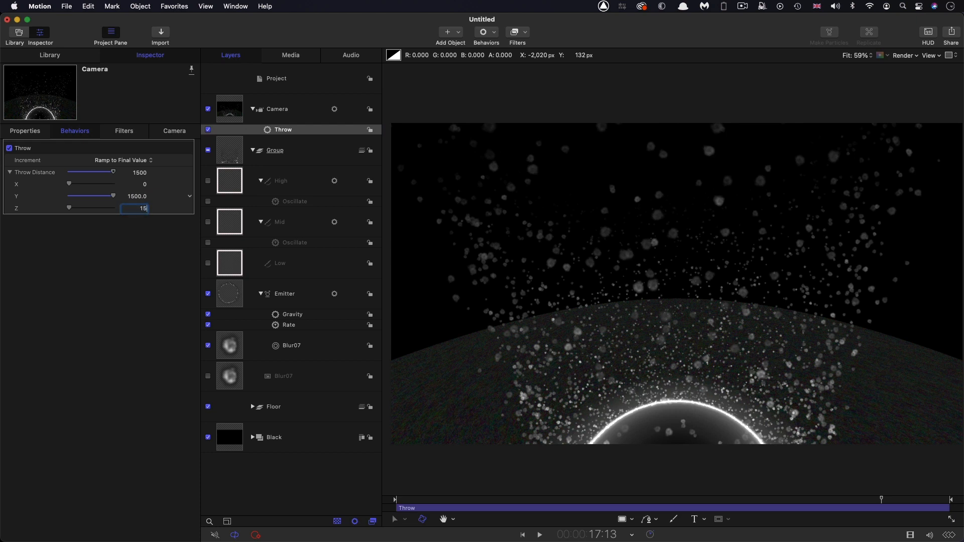
key("Return")
mouse_move(742, 500)
left_mouse_down()
mouse_move(458, 498)
mouse_move(753, 498)
left_mouse_up()
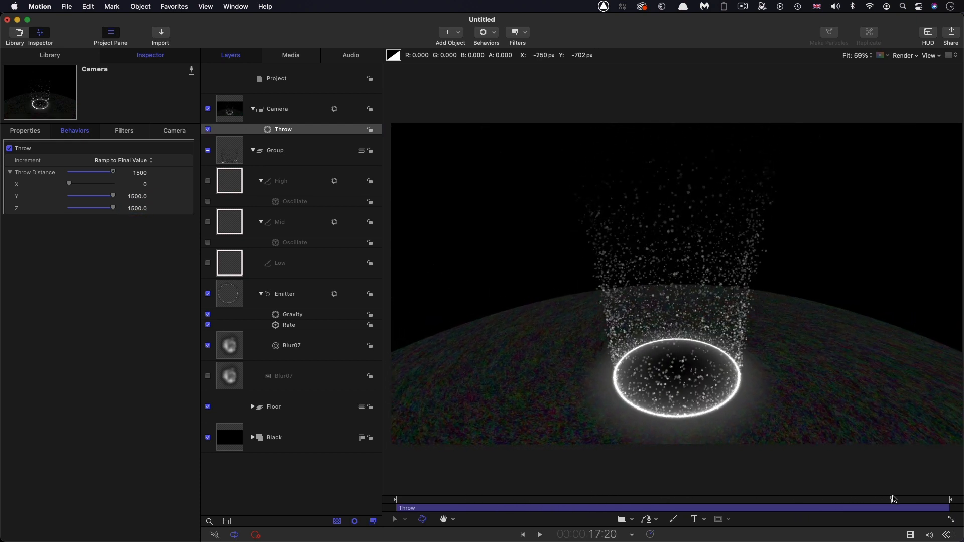
left_click(743, 499)
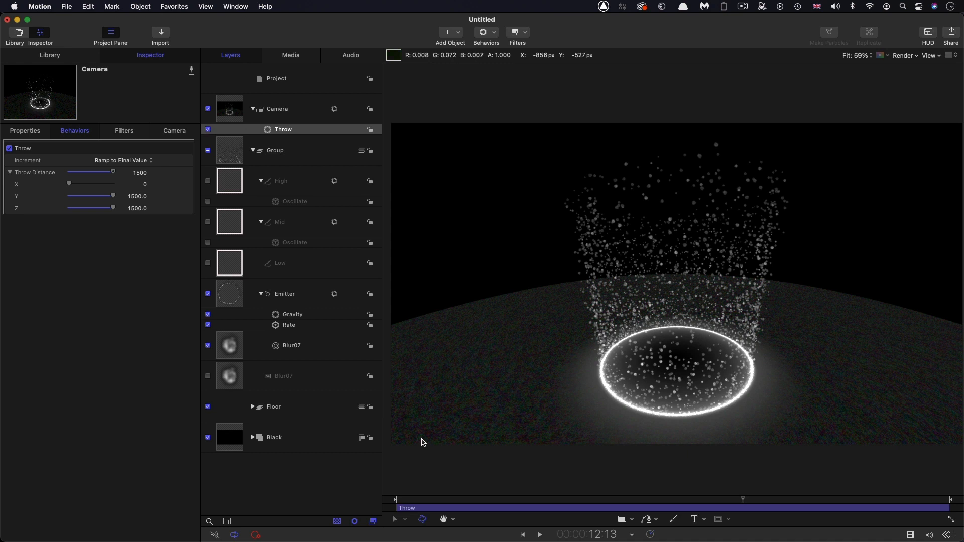
Add an Attracted To behavior to the Emitter, with the Low rectangle as its object and only X and Z included.
left_click(238, 299)
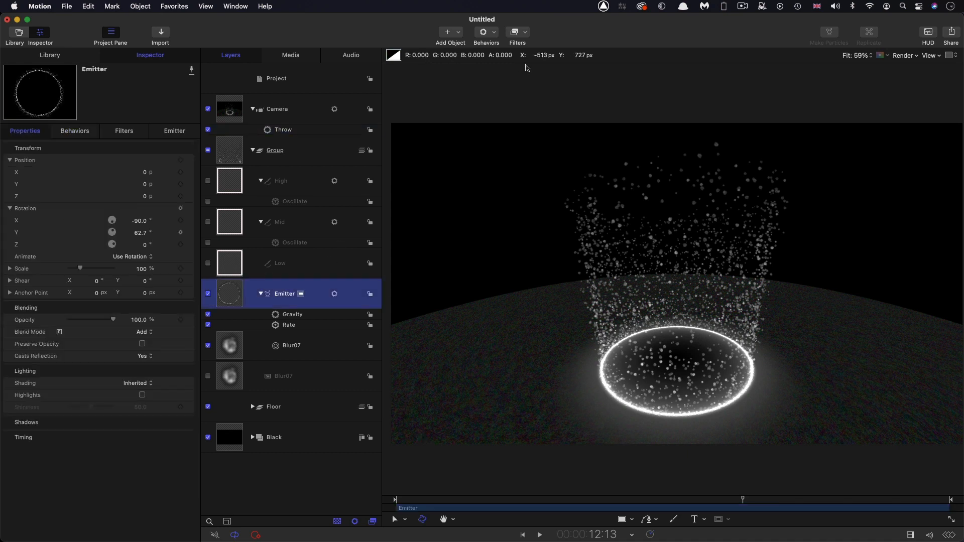
left_click(496, 34)
mouse_move(494, 144)
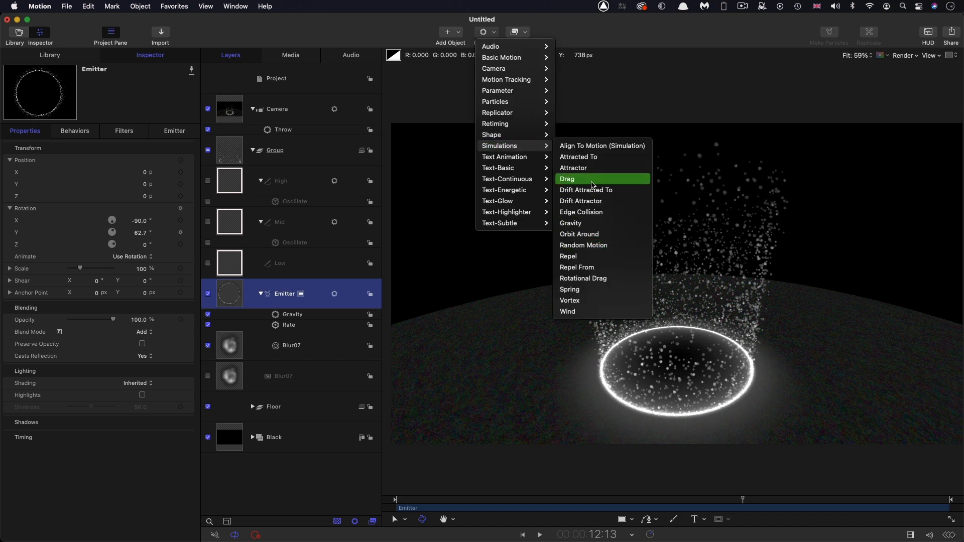
left_click(593, 161)
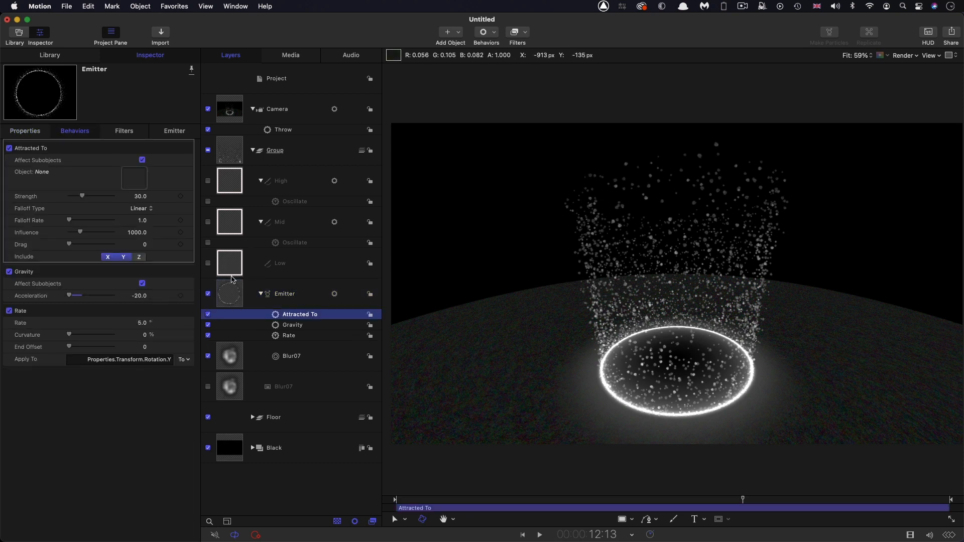
left_click_drag(236, 269, 130, 178)
left_click_drag(131, 178, 130, 177)
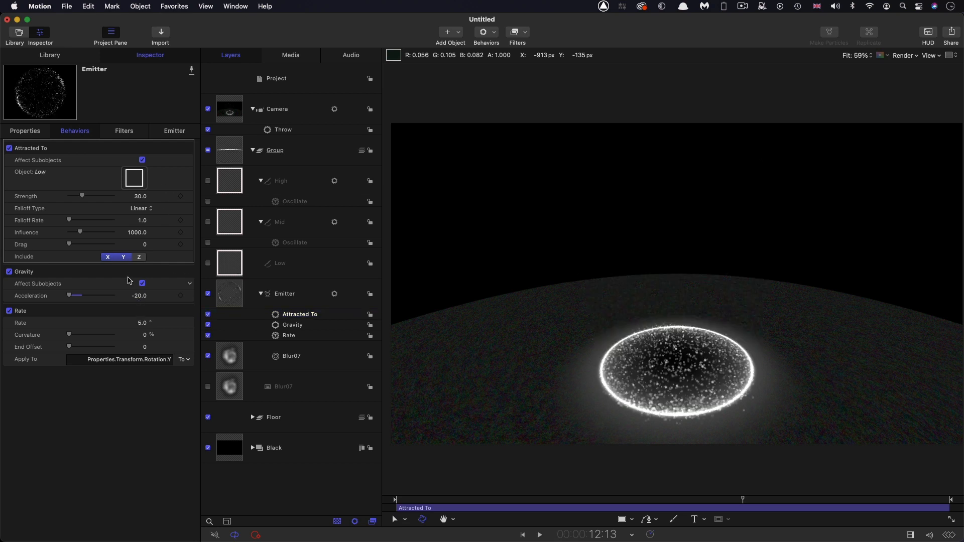
left_click(124, 258)
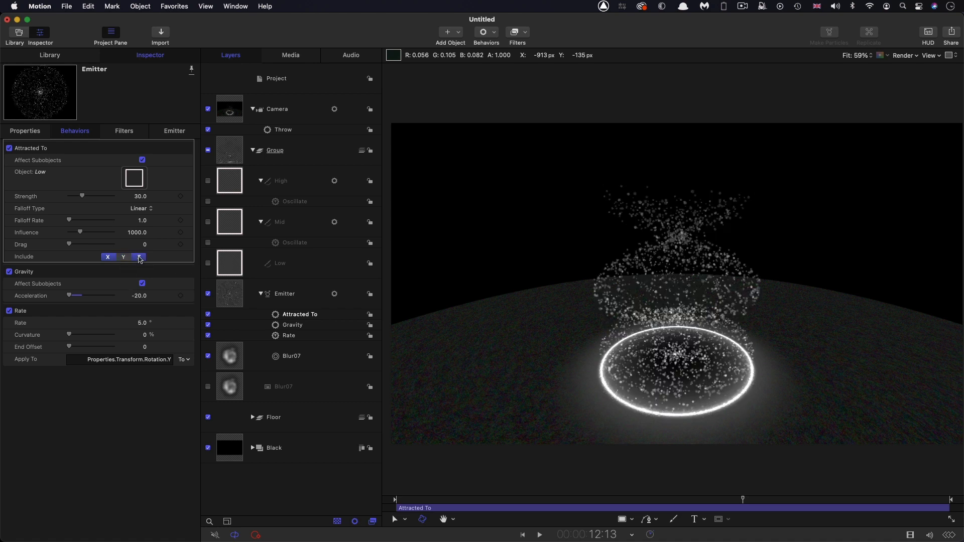
left_click_drag(740, 500, 702, 500)
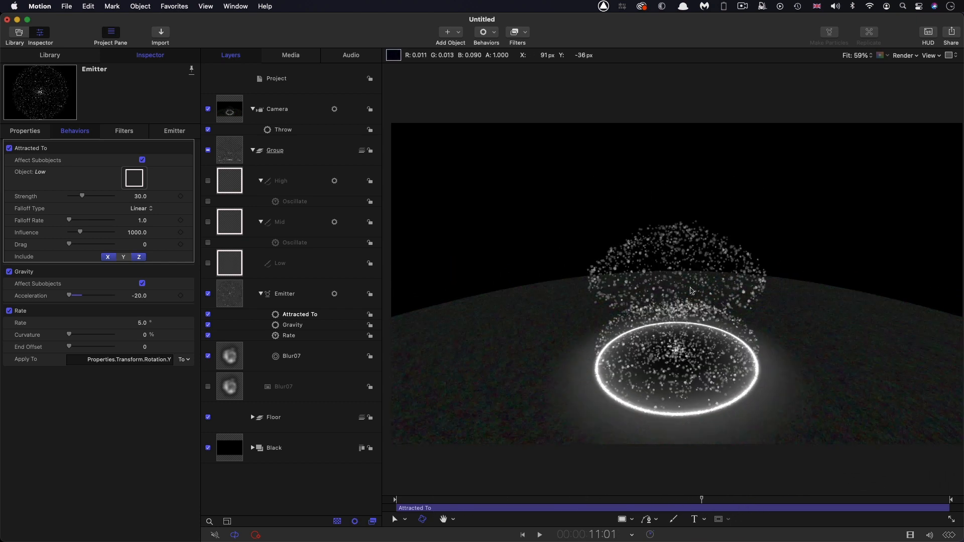
Set the strength of the attraction to the Low rectangle to 5 and check the particles at another frame.
left_click(141, 196)
type("5")
key("Return")
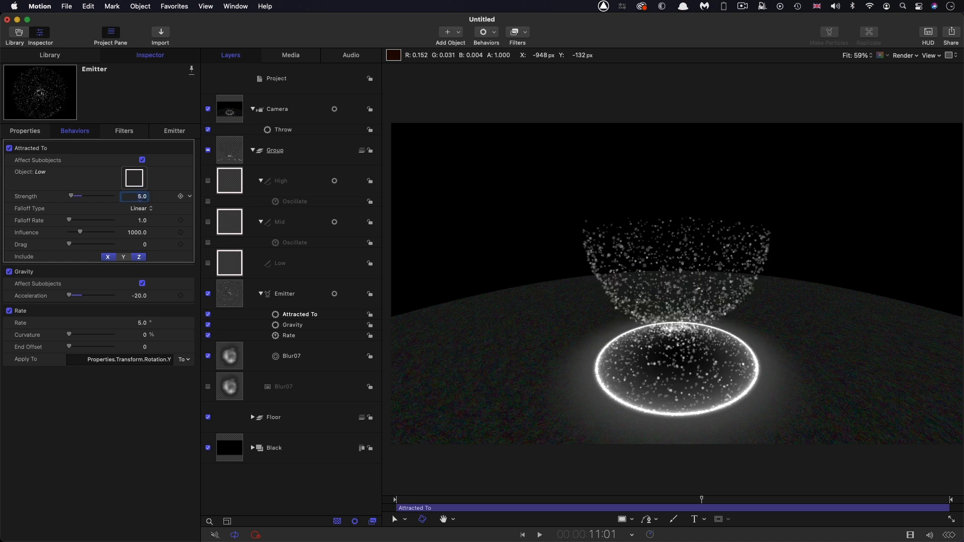
left_click_drag(710, 502, 747, 502)
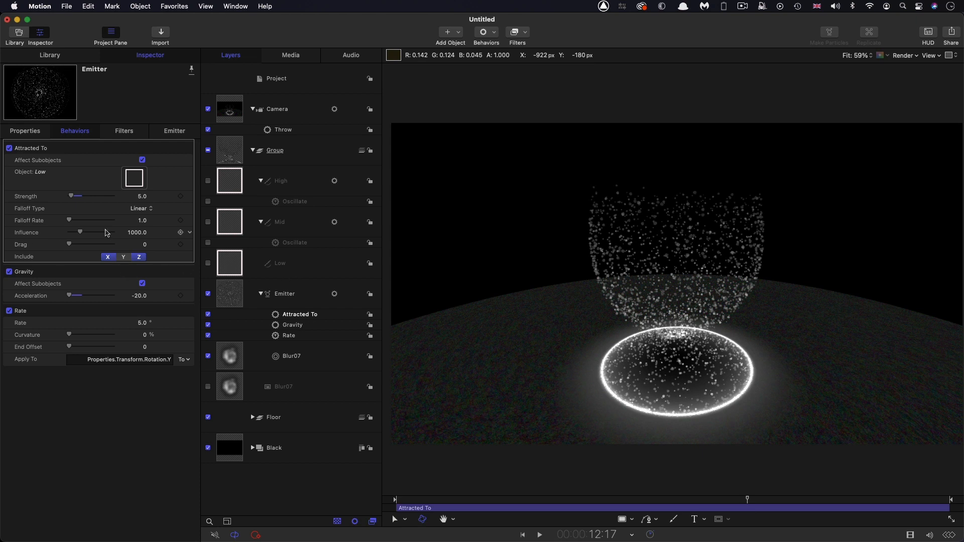
Set the Low attraction's falloff rate to 2.0 and rename the behavior Attracted To Low.
left_click(143, 221)
type("2.0")
key("Return")
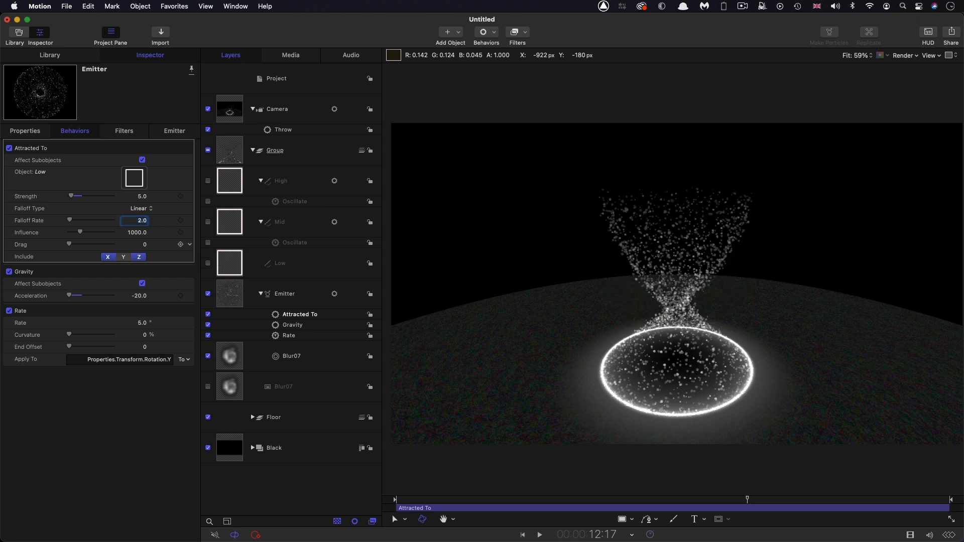
left_click(290, 315)
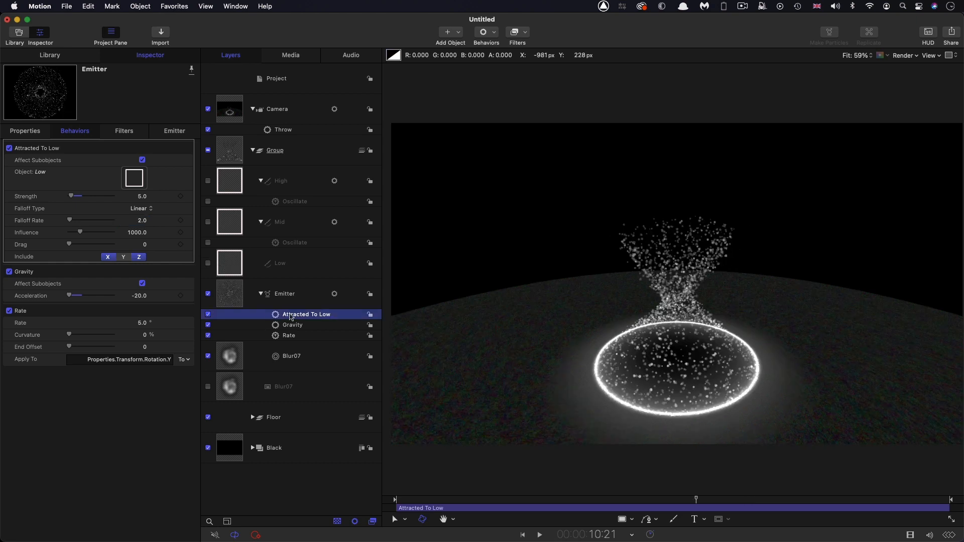
Add a second Attracted To behavior to the Emitter and assign the Mid rectangle as its object.
left_click(233, 297)
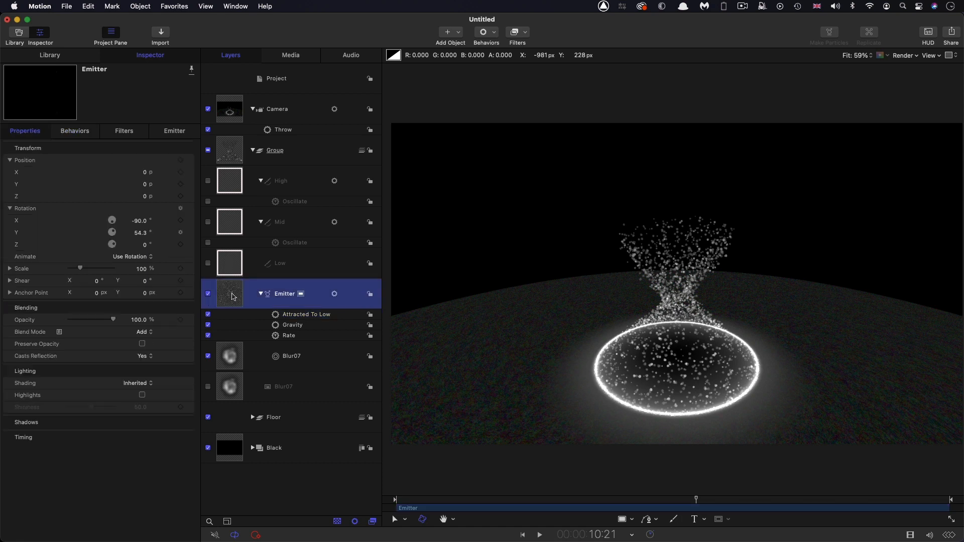
left_click(498, 32)
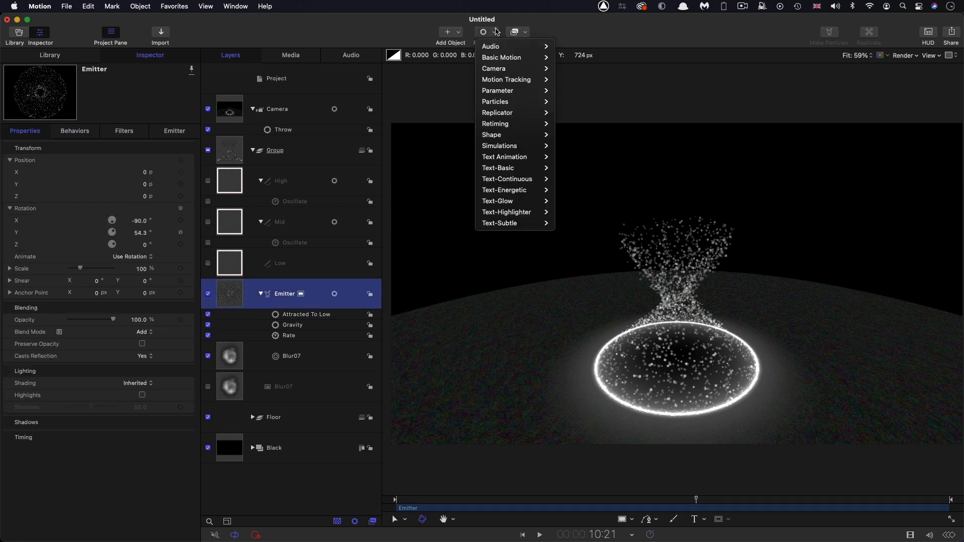
mouse_move(517, 145)
left_click(573, 156)
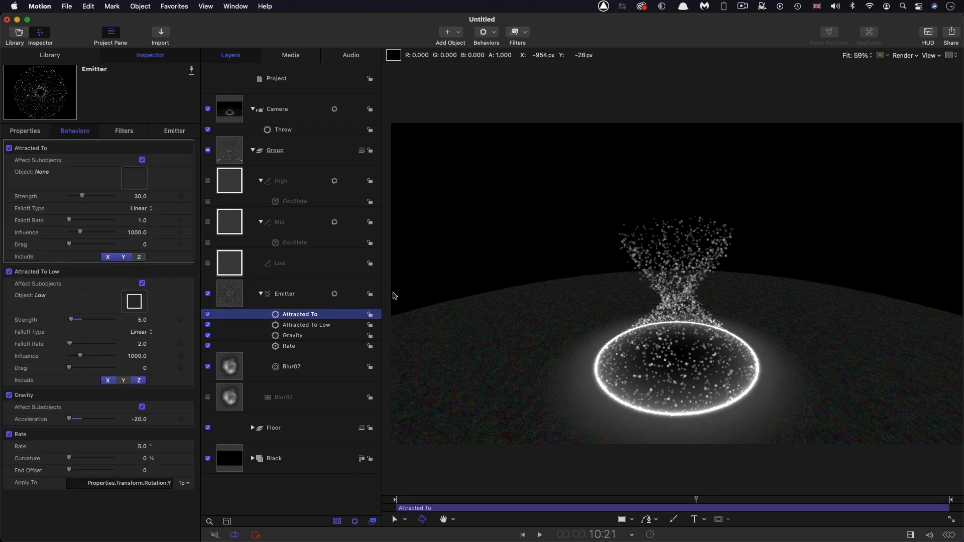
left_click_drag(235, 221, 131, 178)
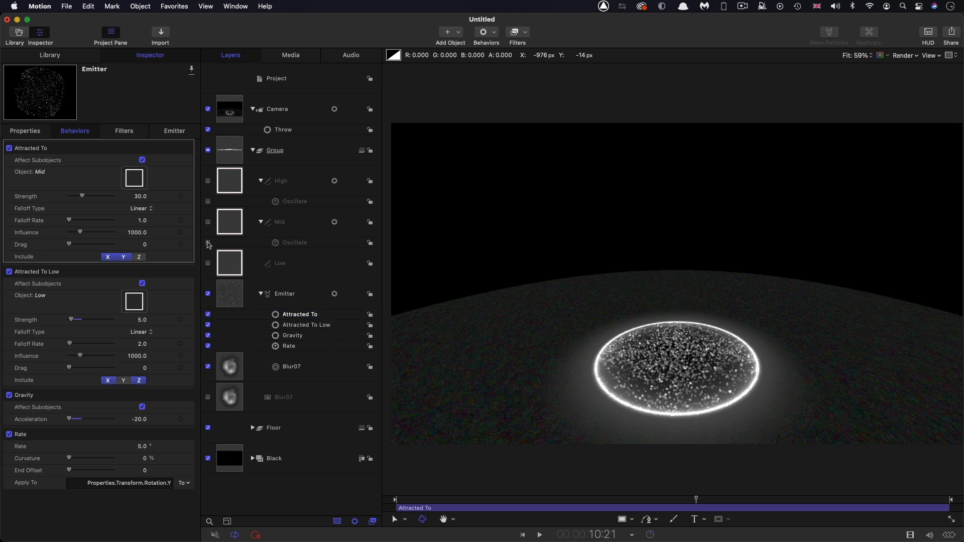
Enable the Oscillate behaviors of the hidden High and Mid rectangles.
left_click(208, 201)
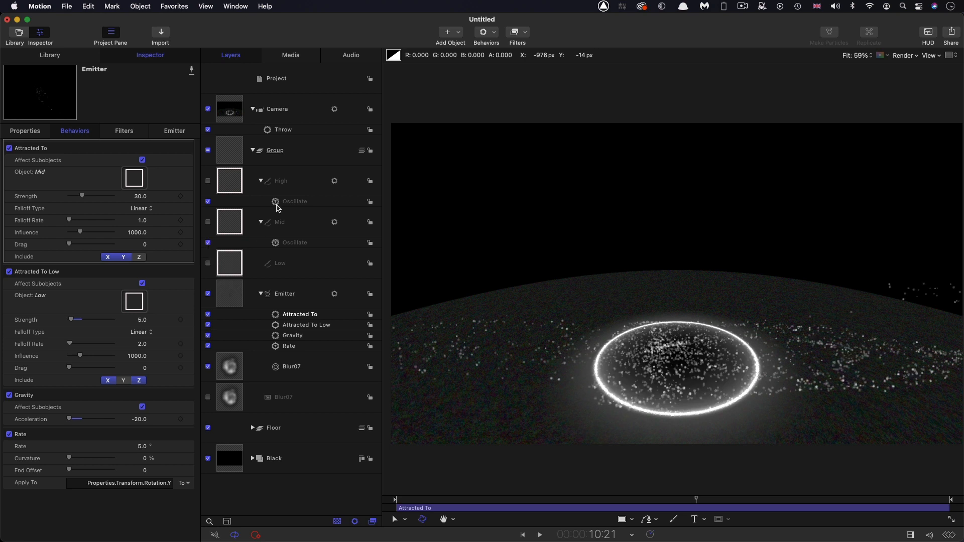
left_click(229, 225)
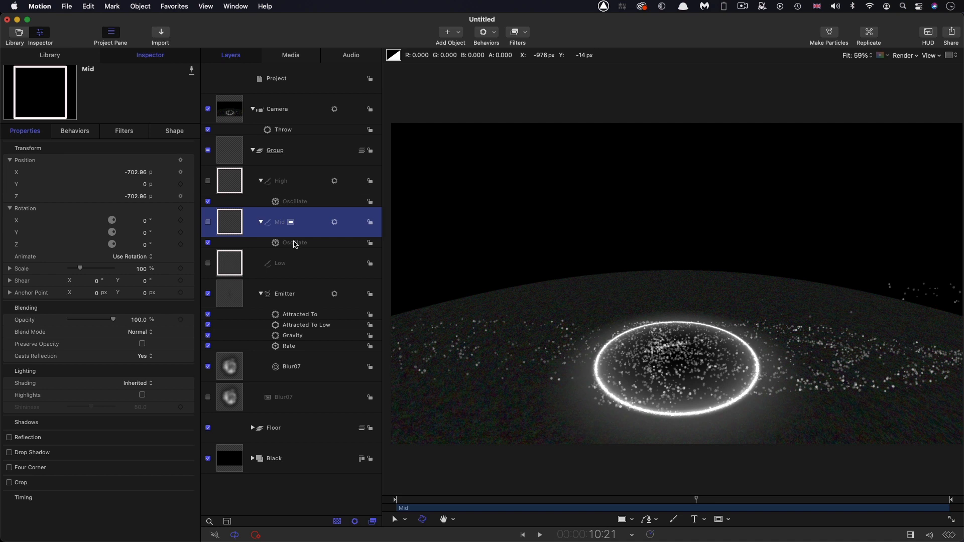
Set the Mid attraction's strength to 5, include only X and Z, and rename the behavior Attracted To Mid.
left_click(278, 318)
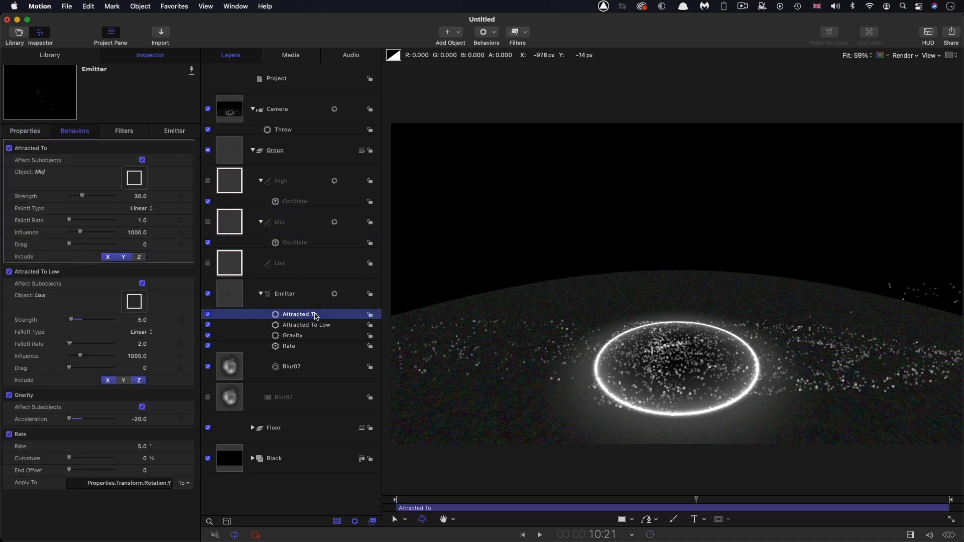
left_click(140, 196)
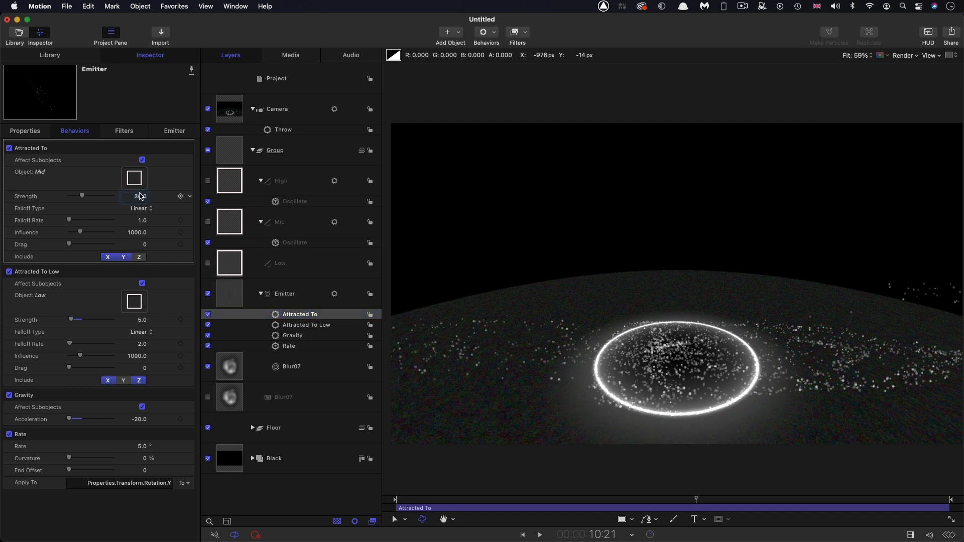
type("5")
left_click(140, 257)
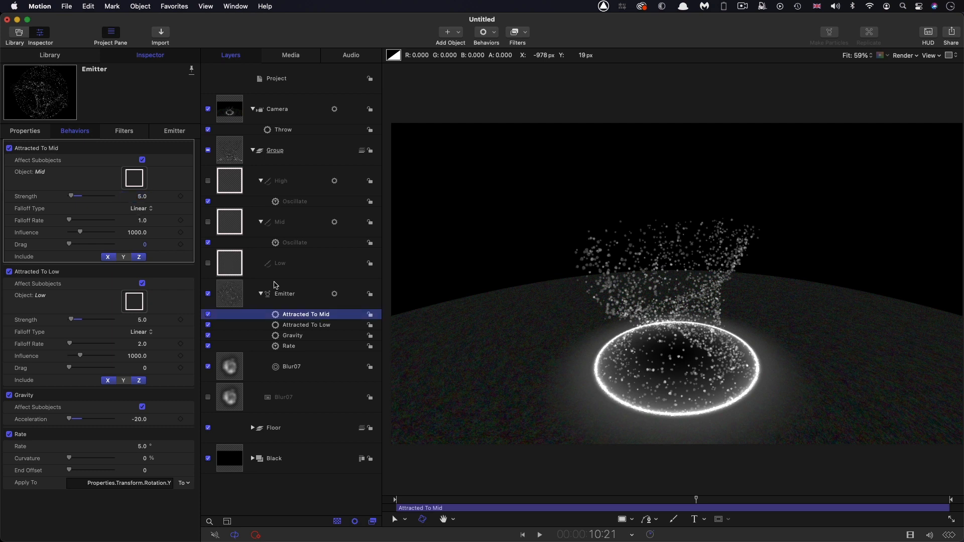
Add a third Attracted To behavior to the Emitter.
left_click(229, 293)
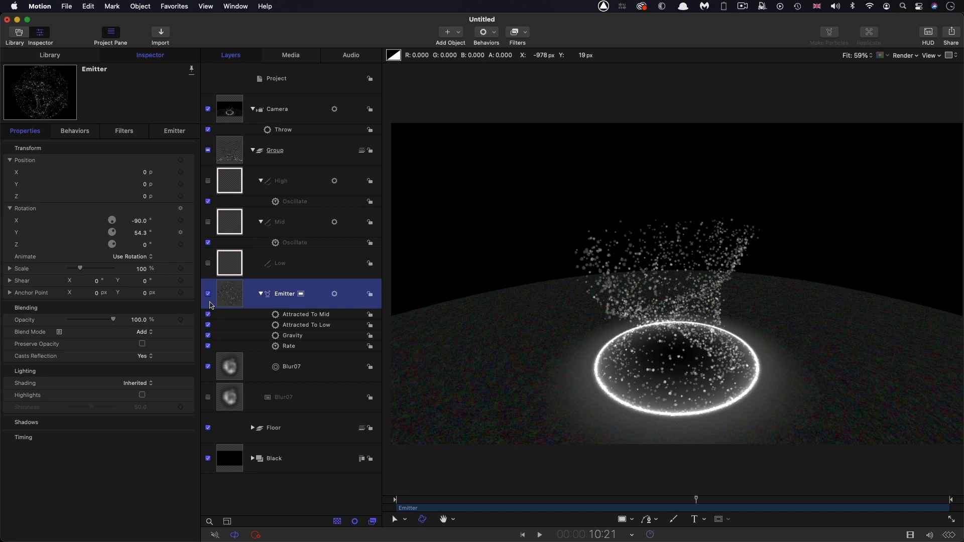
left_click(498, 34)
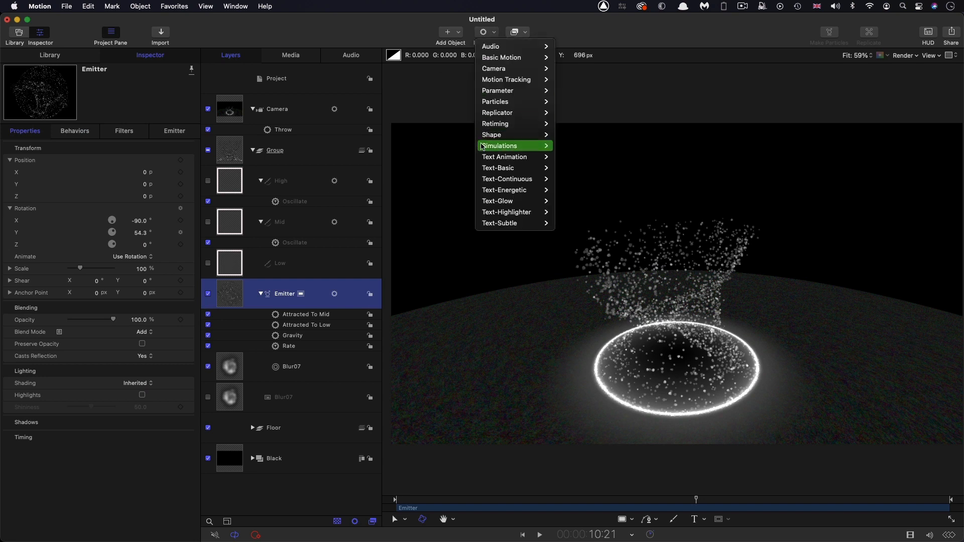
mouse_move(507, 146)
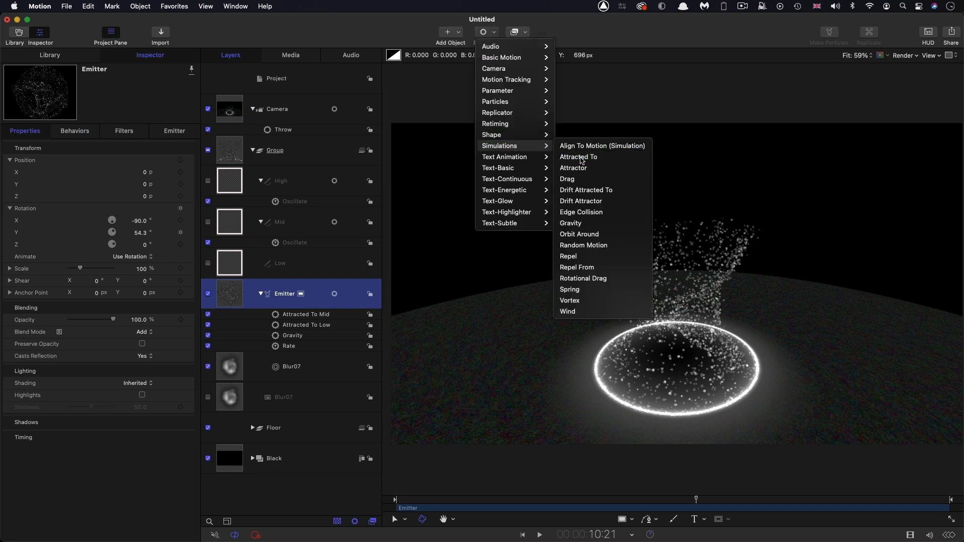
left_click(412, 201)
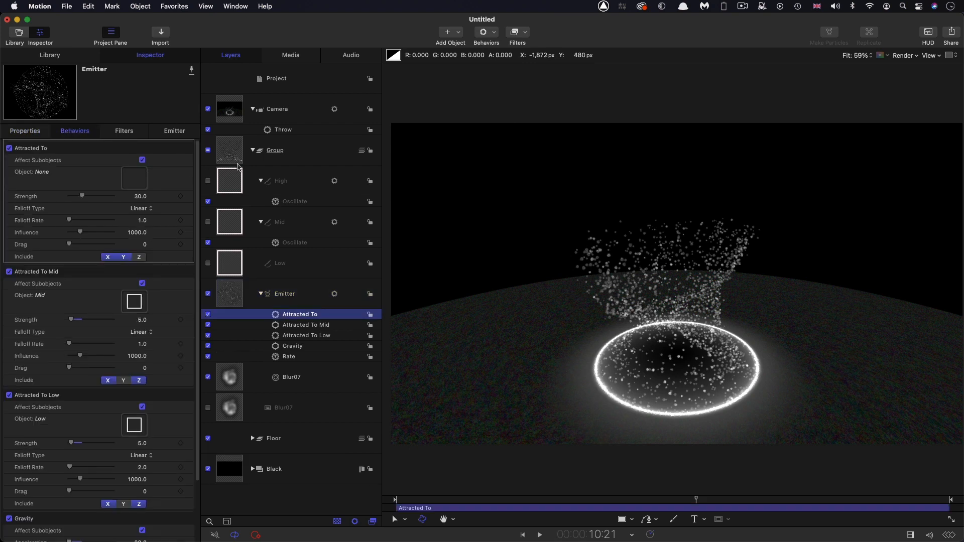
Assign the High rectangle as the new attraction's object and set its strength to 25.
left_click_drag(225, 184, 130, 181)
left_click(142, 196)
type("25")
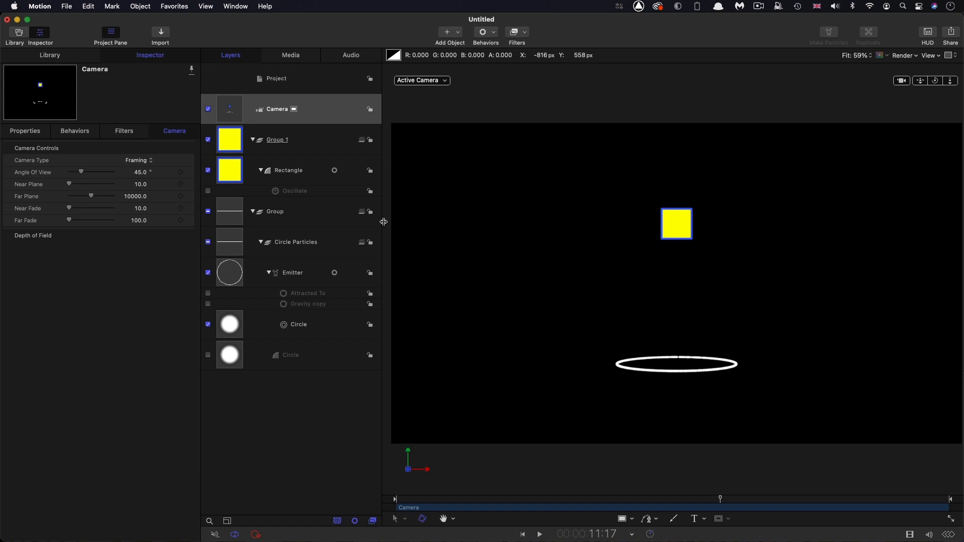
In the demo project, briefly enable the Emitter's Gravity copy behavior to view its effect, and disable it again.
left_click(226, 271)
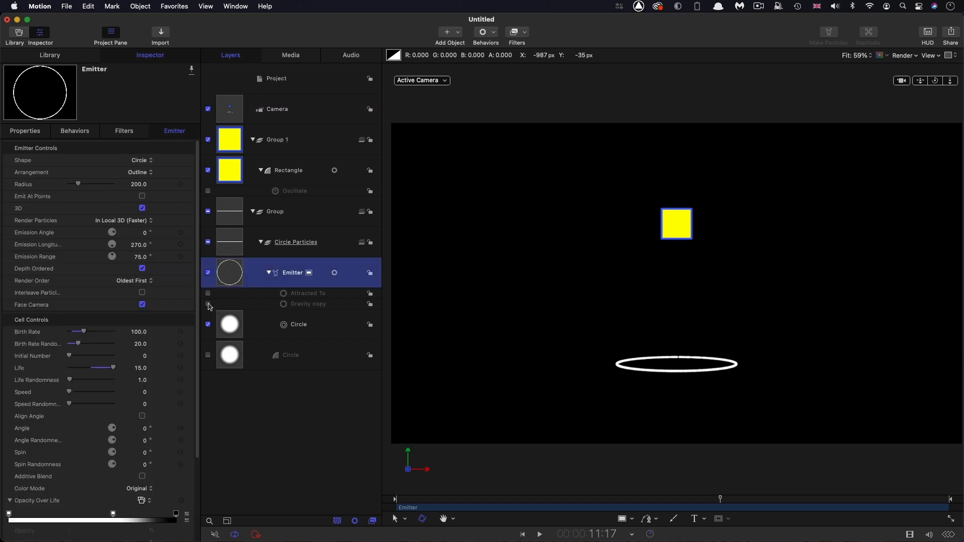
left_click(209, 304)
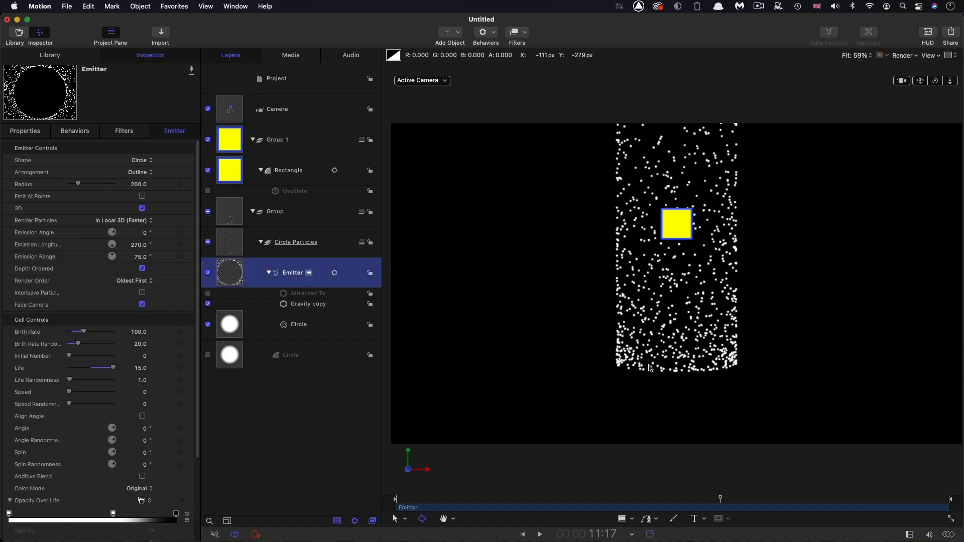
left_click(208, 304)
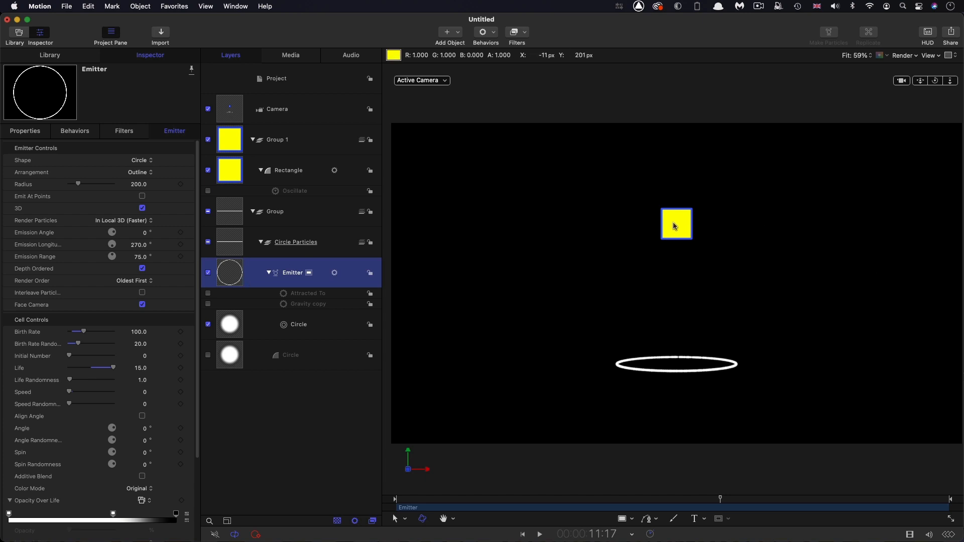
Enable the Attracted To behavior on the demo Emitter and move the playhead back to 8:13.
left_click(283, 295)
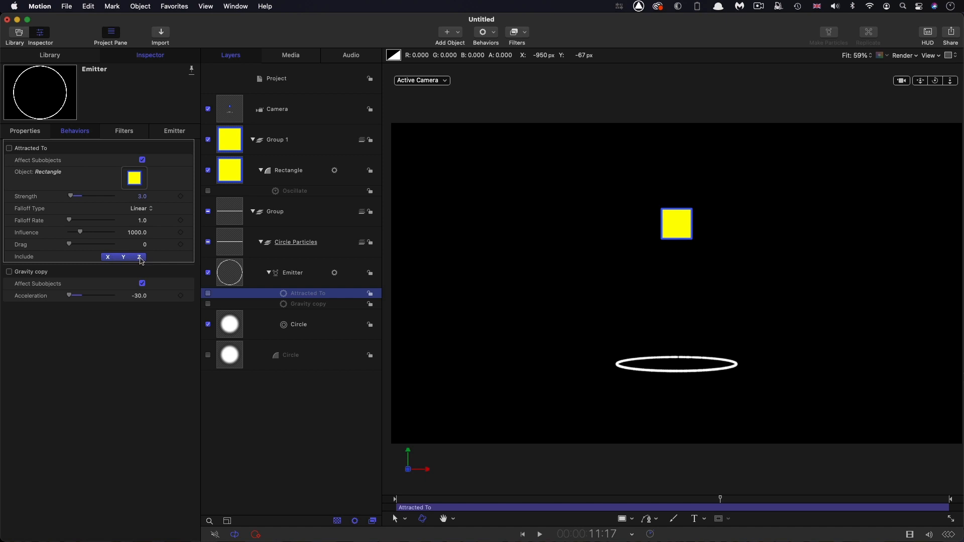
left_click(209, 294)
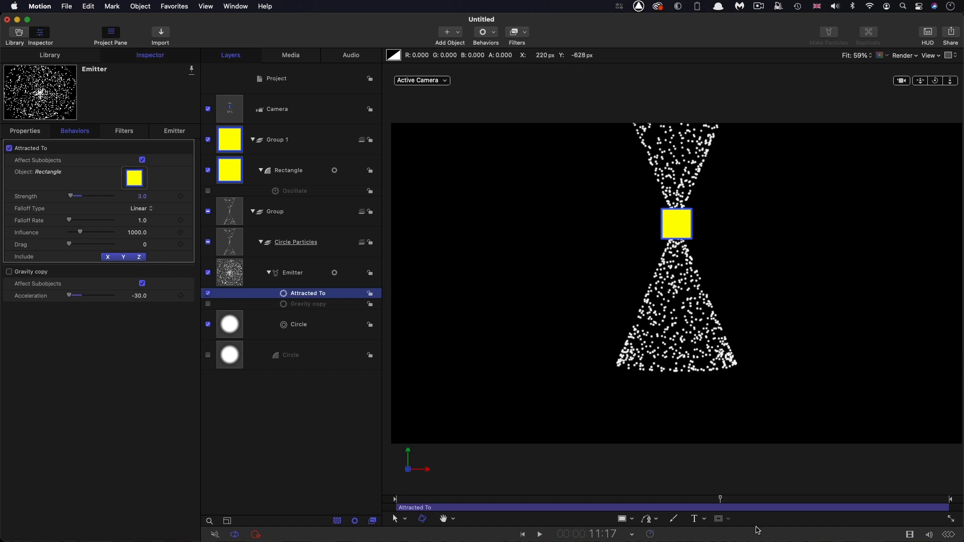
left_click_drag(722, 498, 633, 499)
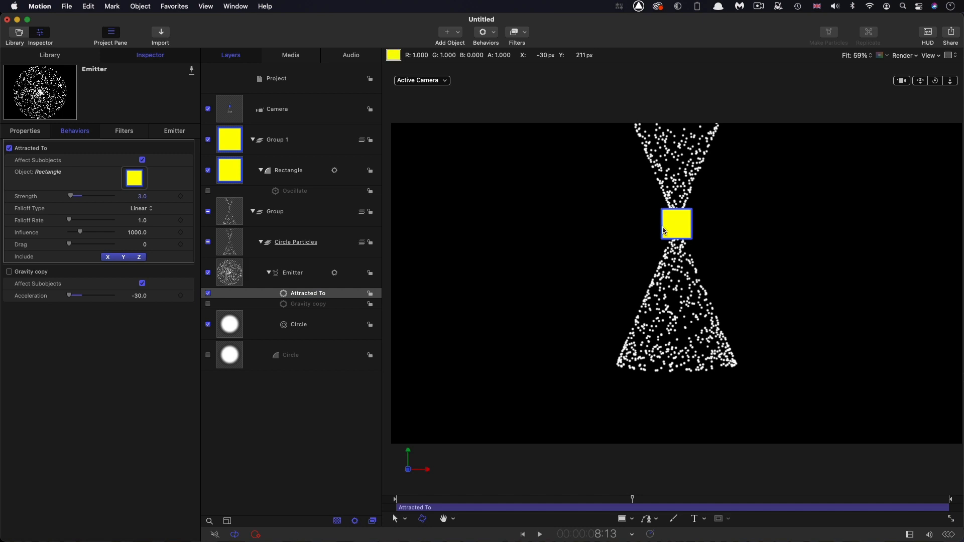
Hide the yellow Rectangle and scrub through the timeline to preview the attracted particles.
left_click(208, 171)
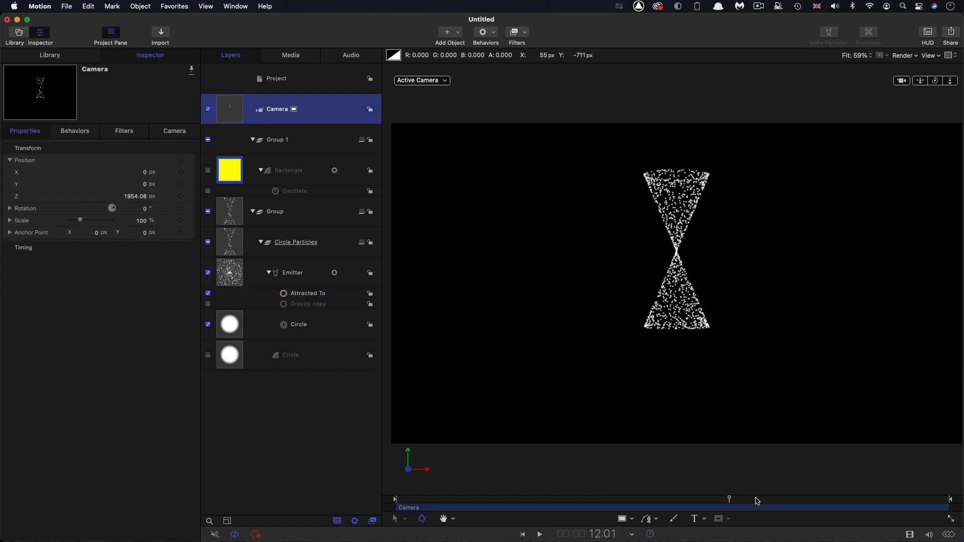
mouse_move(756, 497)
left_mouse_down()
mouse_move(693, 497)
mouse_move(771, 499)
left_mouse_up()
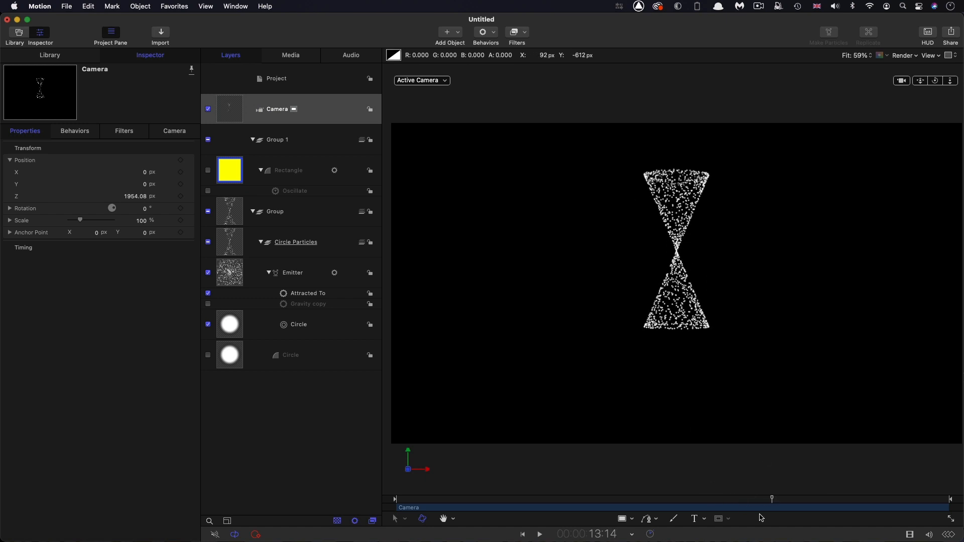
left_click_drag(772, 500, 741, 501)
left_click_drag(742, 501, 737, 501)
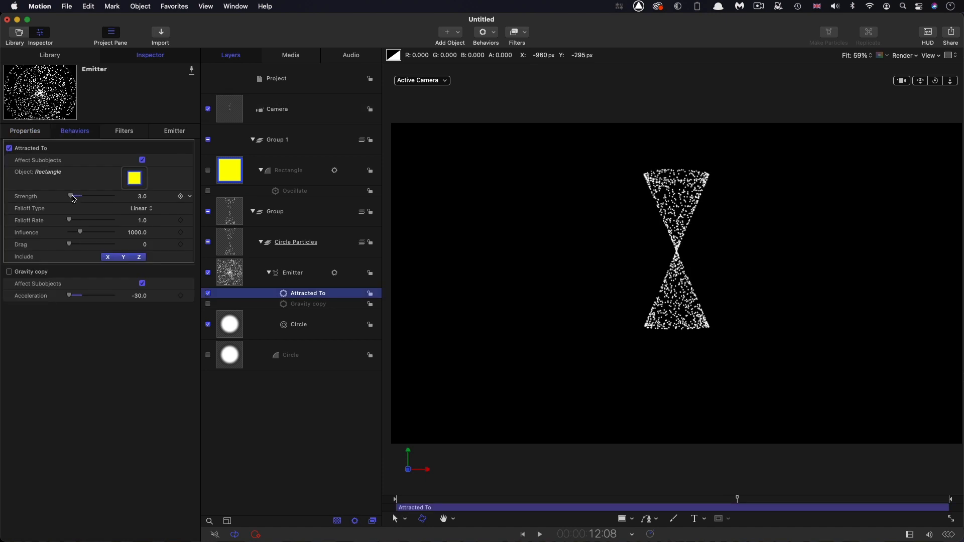
Set the Attracted To strength to 100 and play the animation from the start.
left_click_drag(73, 199, 131, 202)
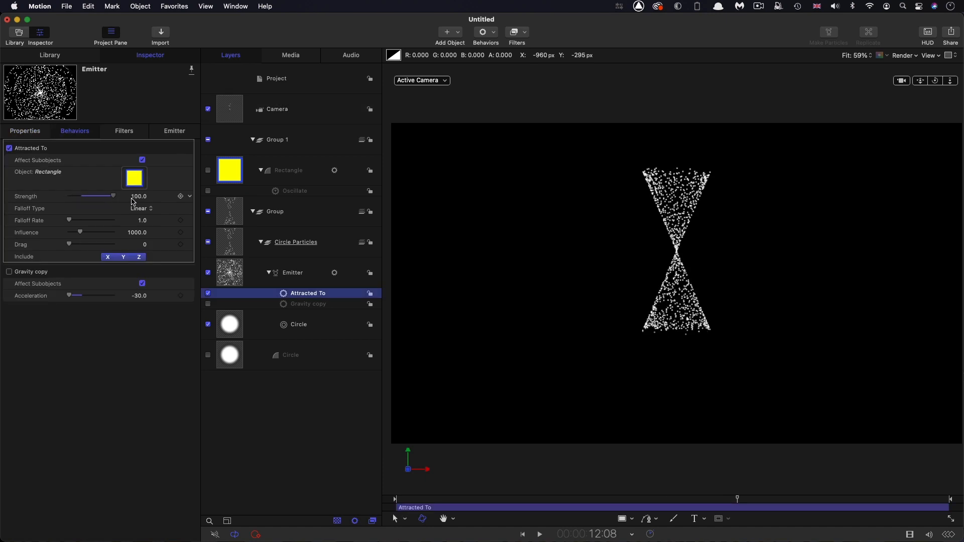
left_click_drag(736, 499, 371, 504)
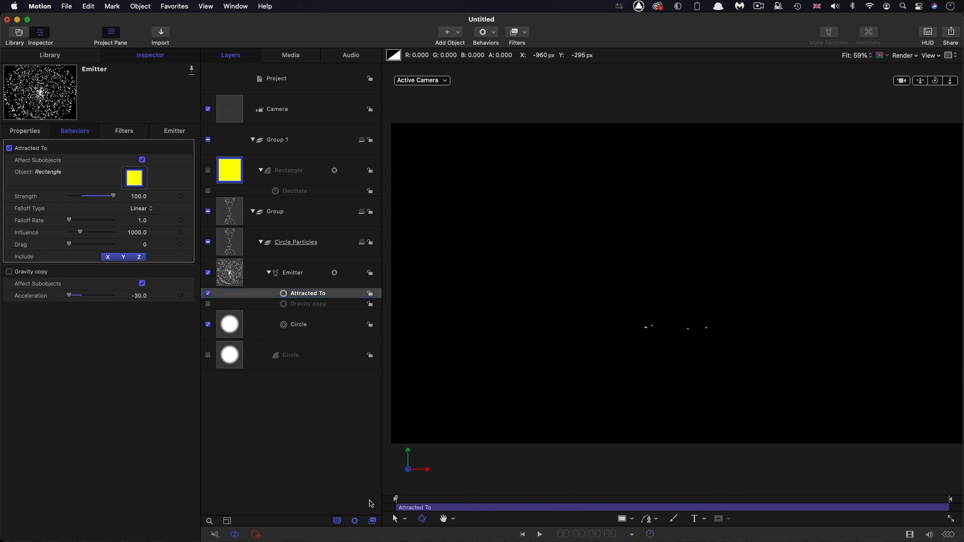
key("space")
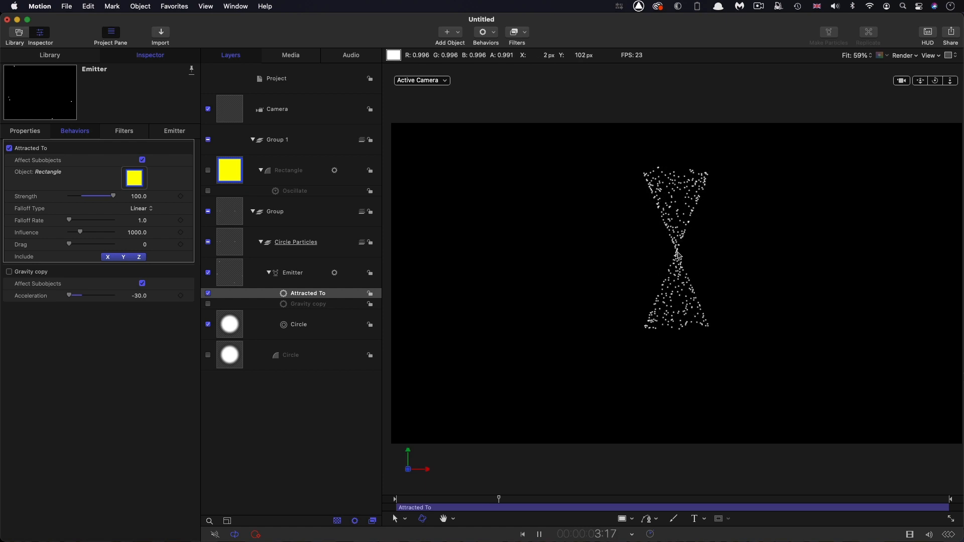
key("space")
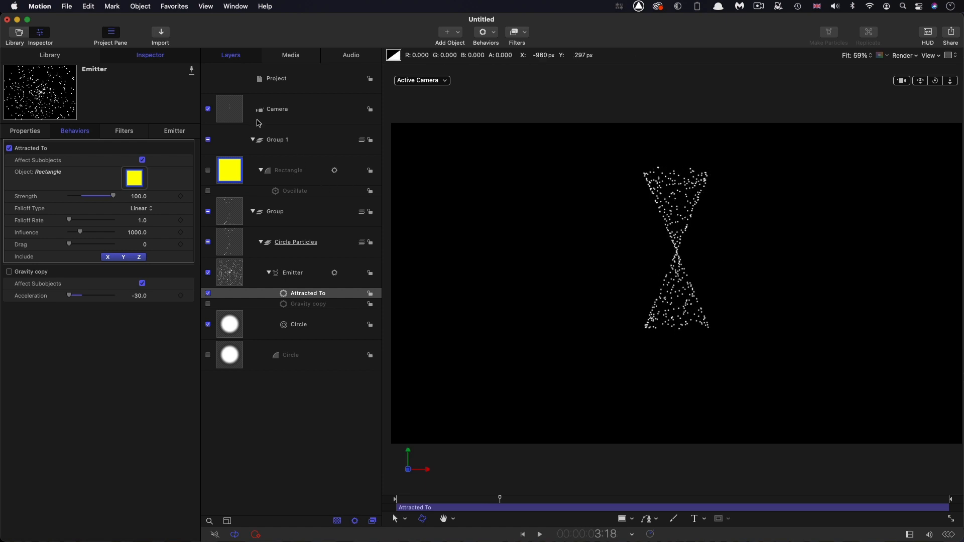
Enable the hidden Rectangle's Oscillate behavior and play the animation from the start.
left_click(235, 109)
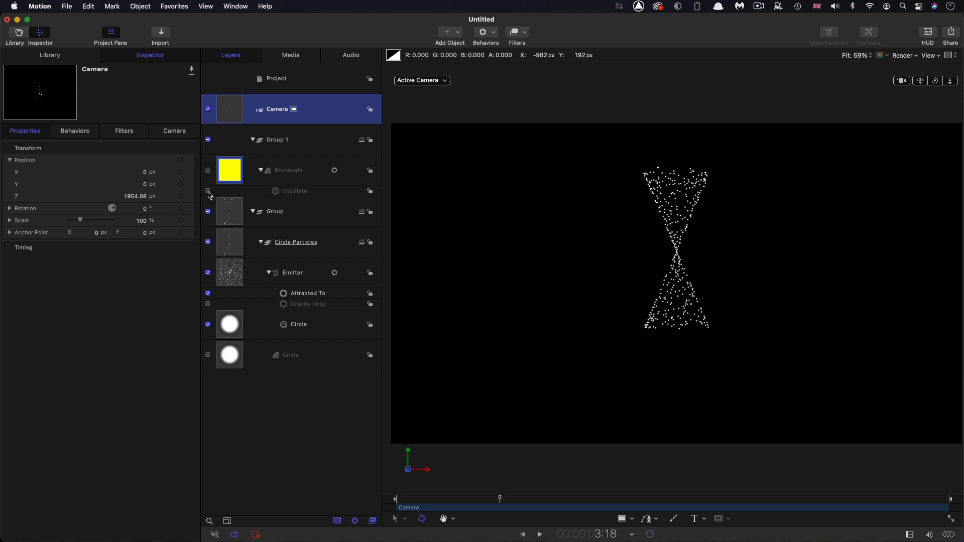
left_click(300, 194)
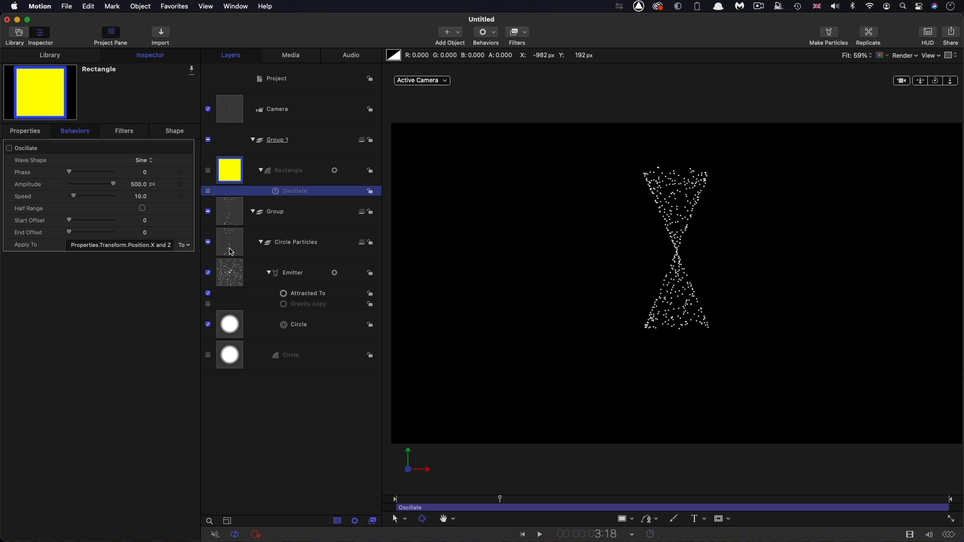
left_click(208, 192)
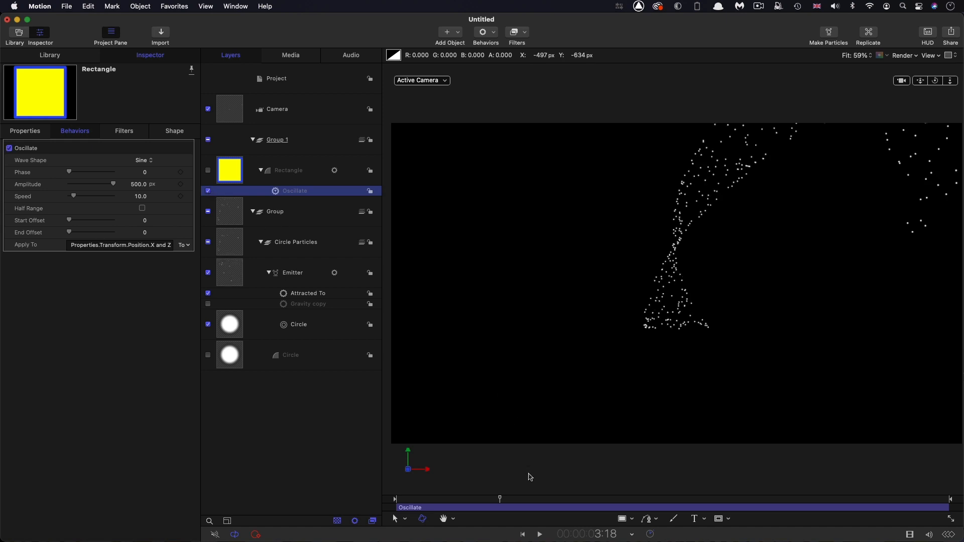
left_click_drag(501, 499, 374, 502)
key("space")
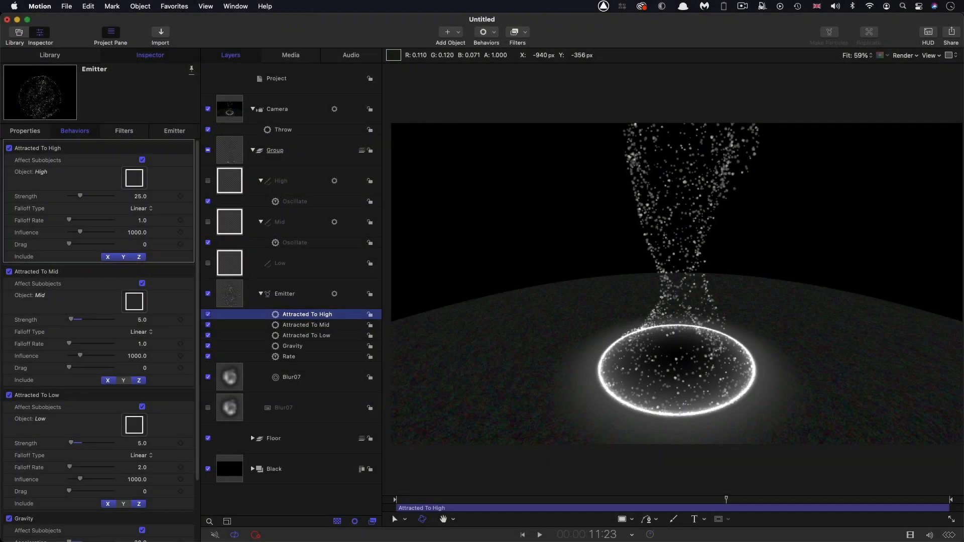
Move the main scene's playhead to 14:17 and add a light to the project.
left_click_drag(757, 500, 803, 506)
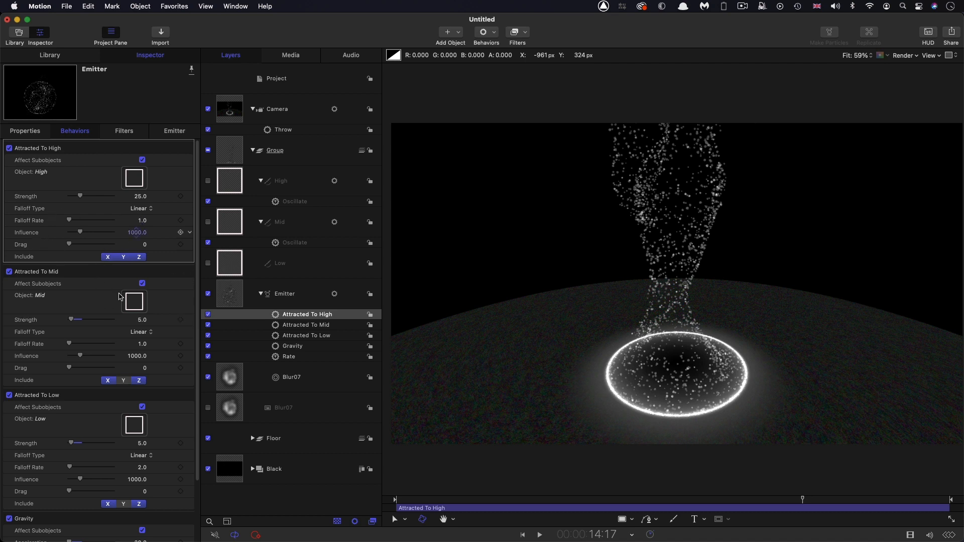
scroll(148, 452, "down", 3)
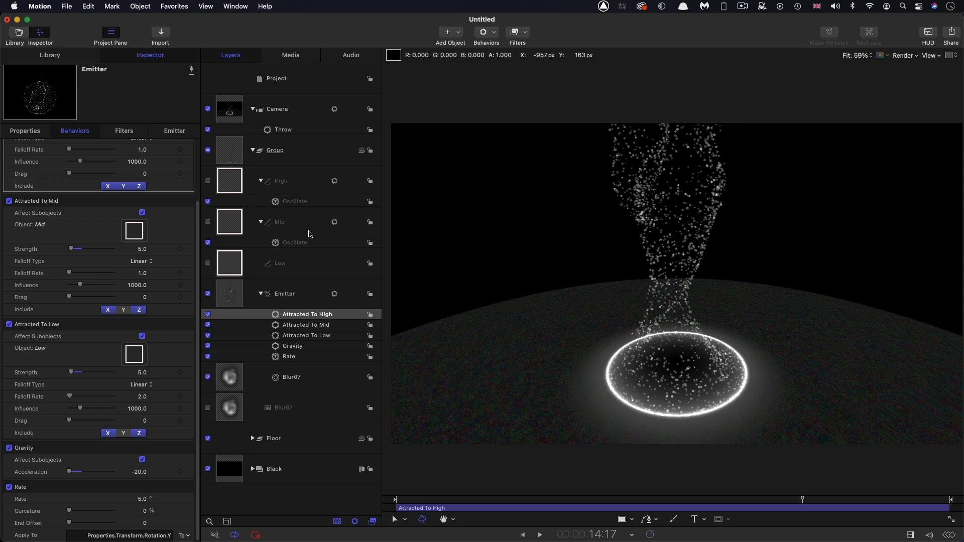
left_click(293, 79)
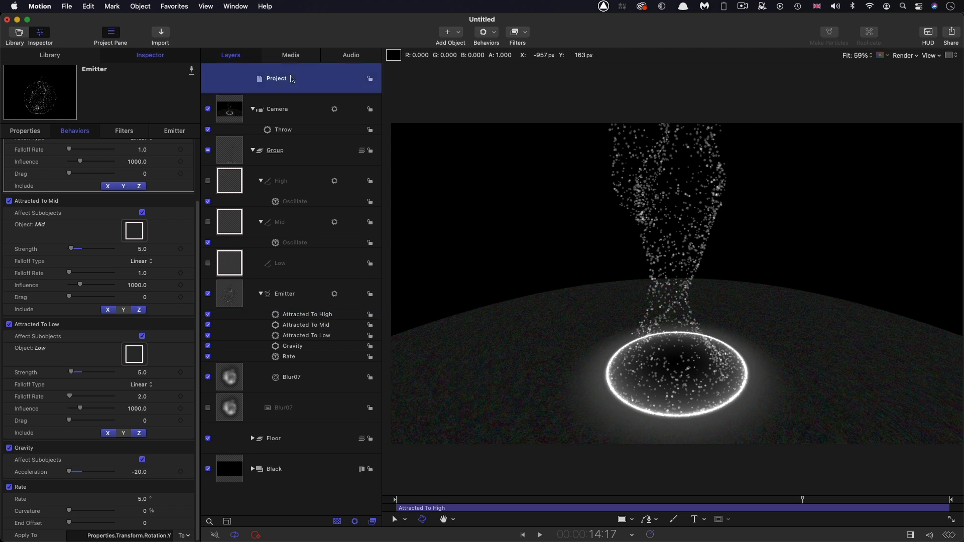
left_click(461, 32)
left_click(465, 74)
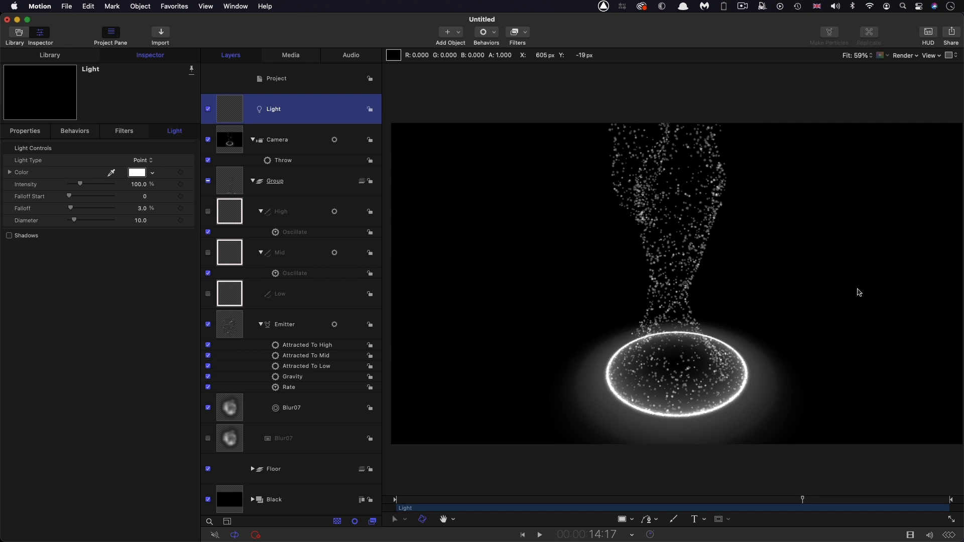
Set the light's intensity to 1500% and its falloff to 5%.
left_click(140, 185)
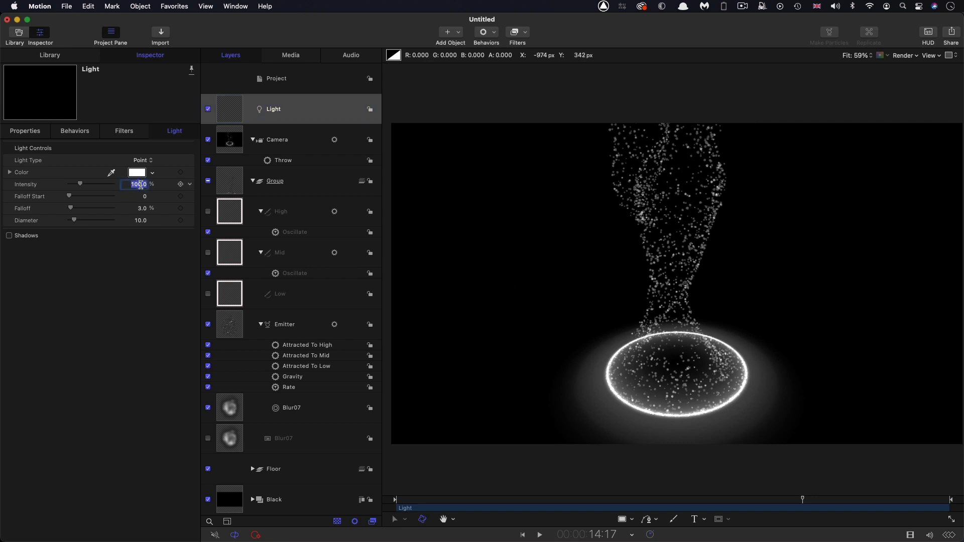
type("1500")
key("Return")
left_click(140, 209)
type("5")
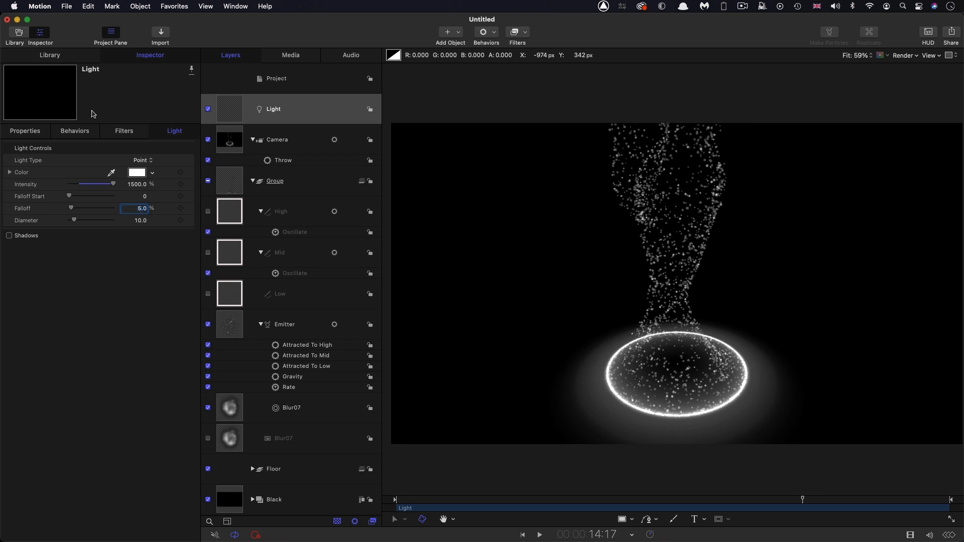
Position the light at Y 1000 px and Z 0 px, and move the playhead to 16:05 to check the lighting.
left_click(33, 132)
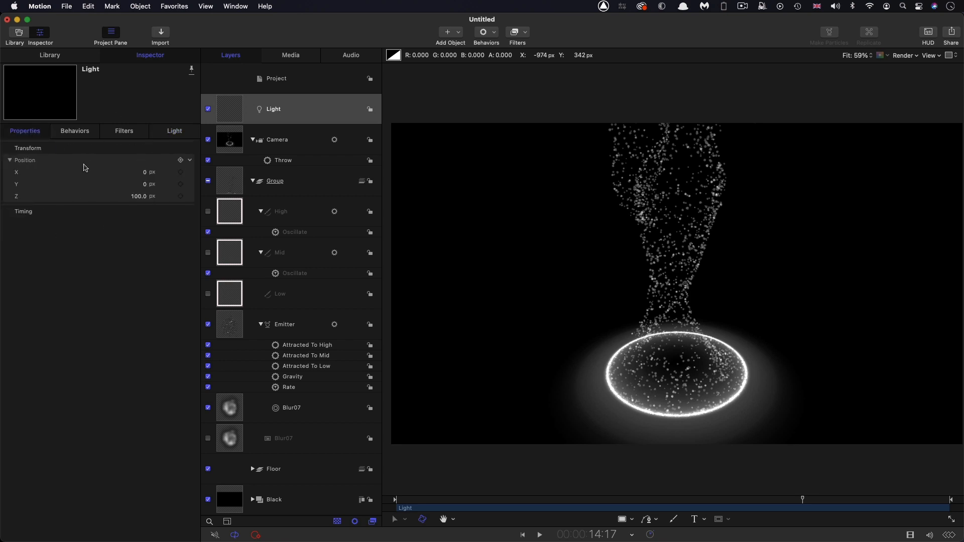
type("1000")
key("Tab")
type("0")
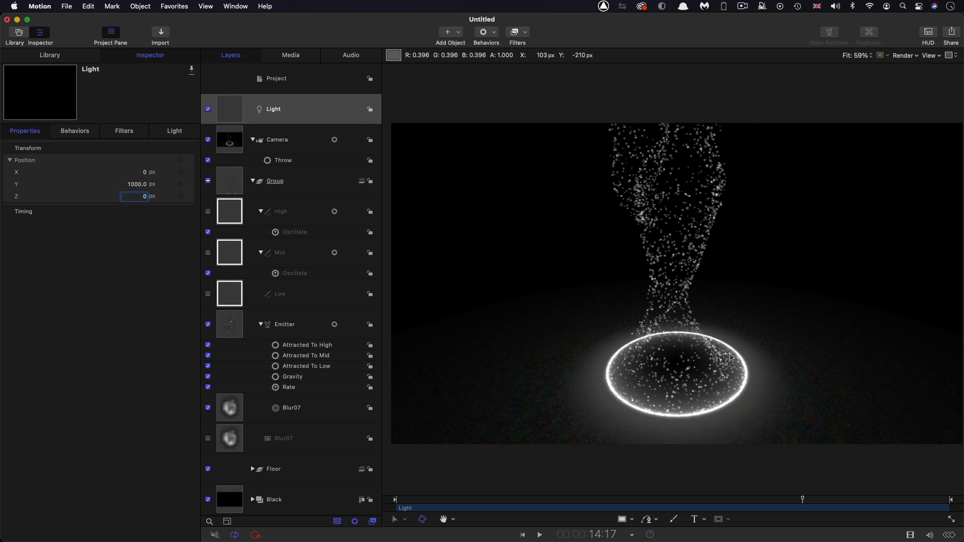
left_click_drag(805, 503, 846, 510)
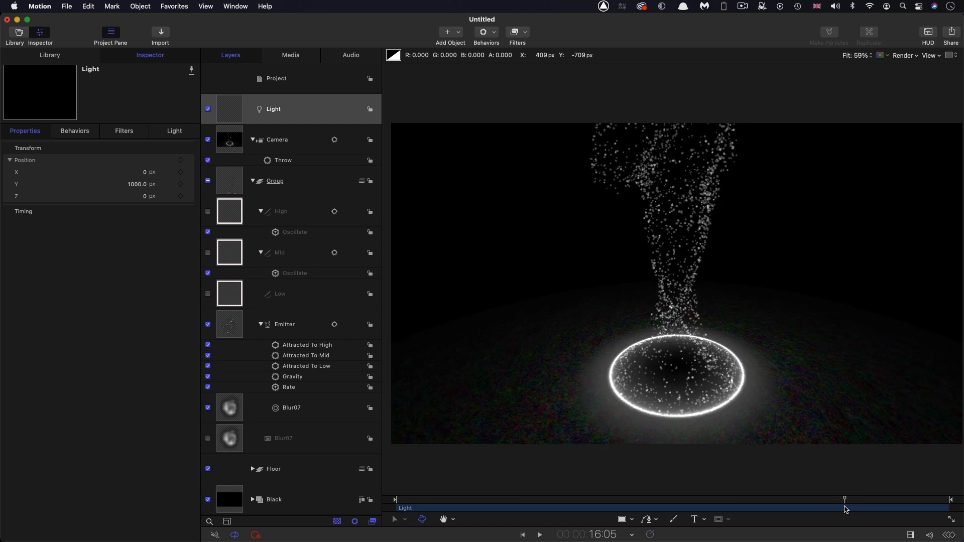
Rename the group holding the Emitter and rectangles as Particles and collapse it.
left_click(740, 373)
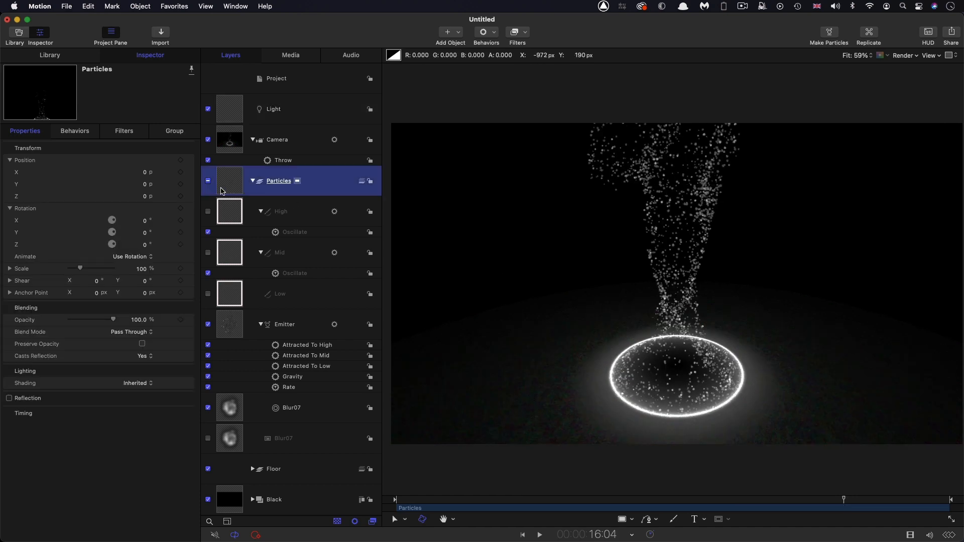
left_click(253, 181)
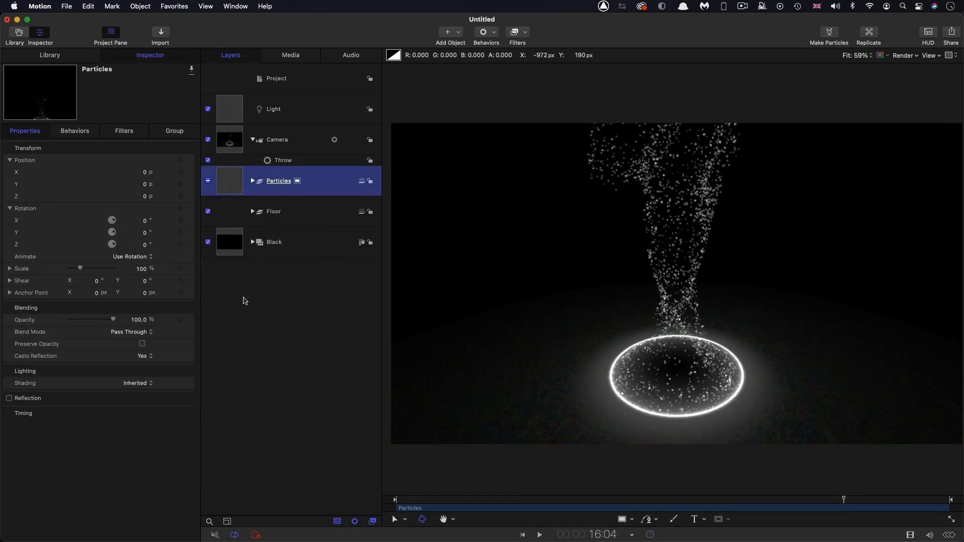
left_click(305, 217)
Create a new group above Particles and move the Particles and Floor groups into it.
left_click(227, 182)
left_click(140, 6)
left_click(308, 188)
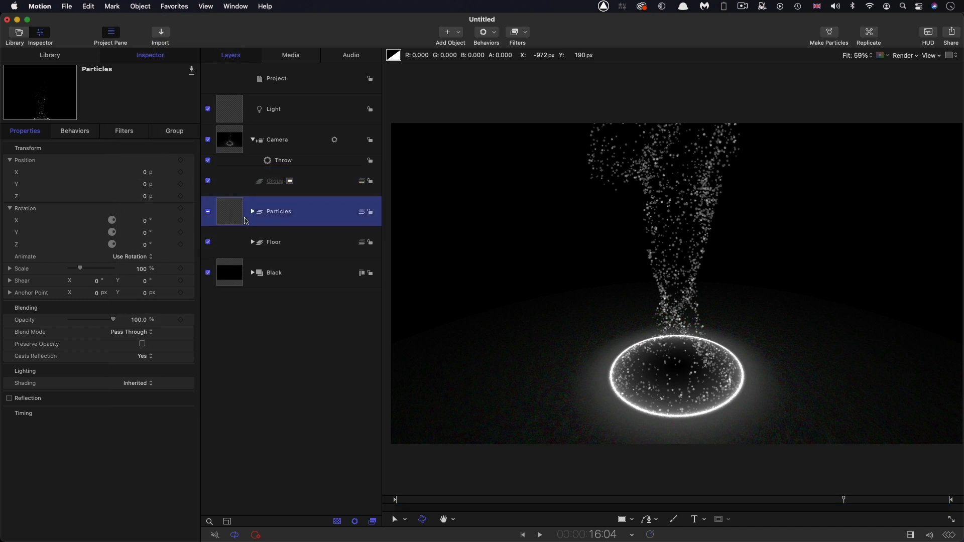
left_click(299, 243, "shift")
left_click_drag(239, 216, 314, 186)
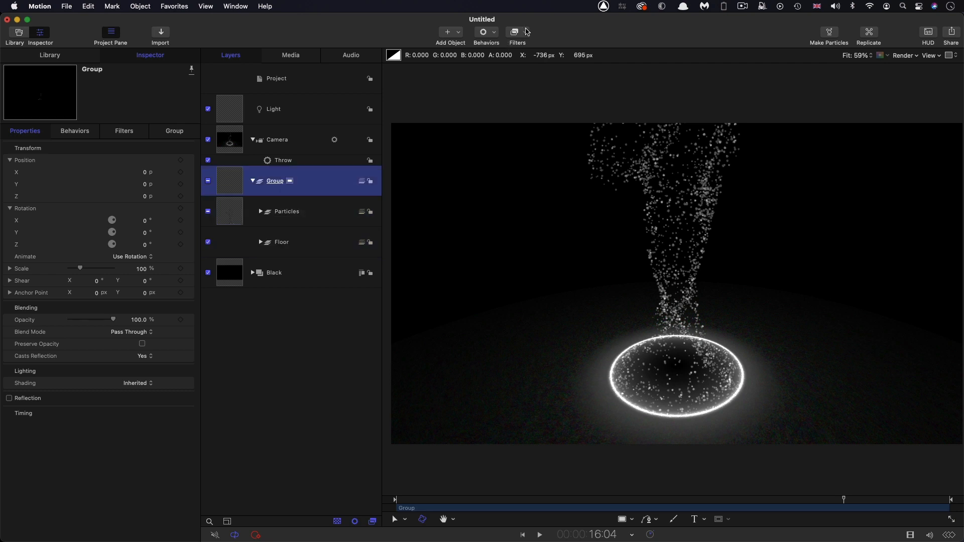
Apply a Color Curves filter to the new group containing Particles and Floor.
left_click(527, 32)
mouse_move(578, 79)
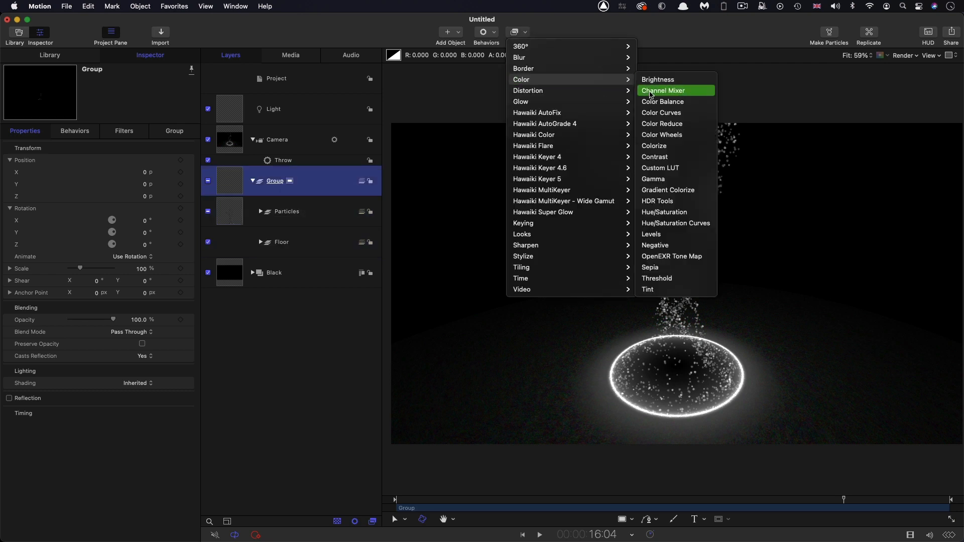
left_click(665, 114)
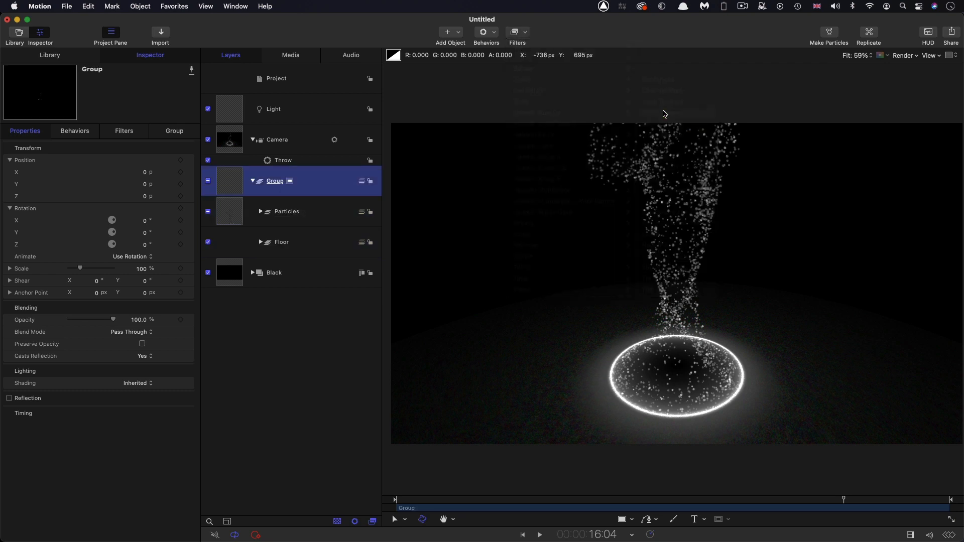
Try tinting the group blue by pulling in the blue curve's white point, and reset that curve.
left_click(189, 434)
left_click_drag(136, 437, 122, 436)
left_click(185, 428)
Pull in the green curve's white point slightly for a soft green tint, and play the animation from the start.
left_click_drag(188, 350, 132, 353)
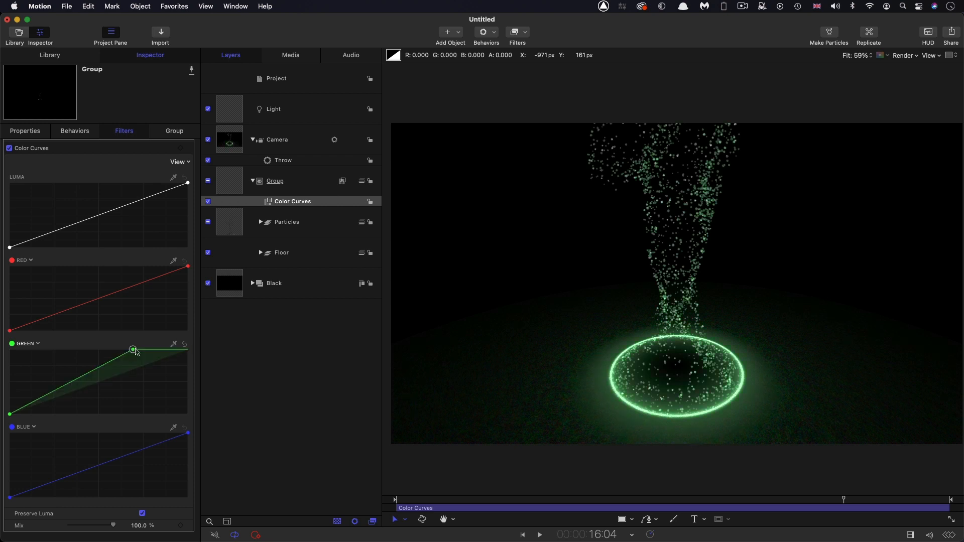
left_click_drag(163, 354, 162, 354)
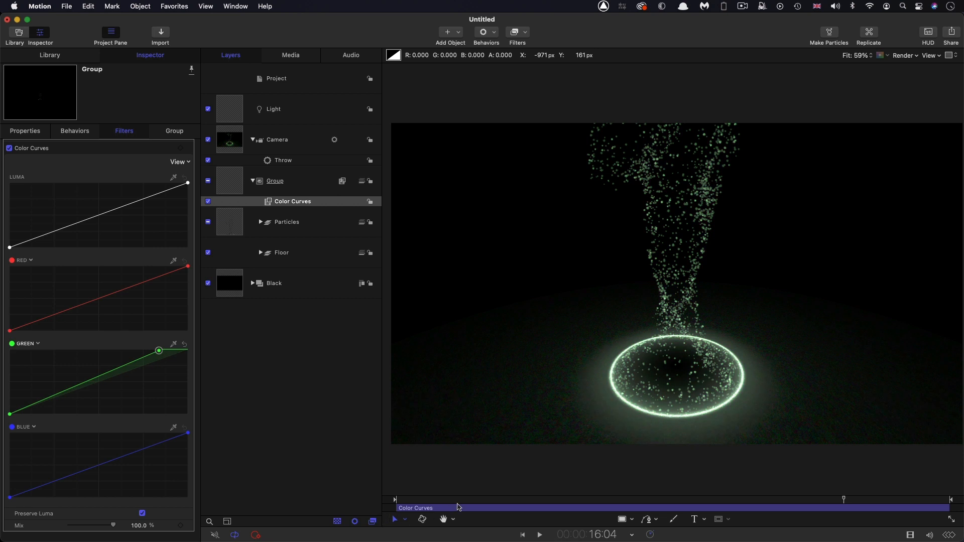
left_click_drag(454, 500, 376, 505)
key("space")
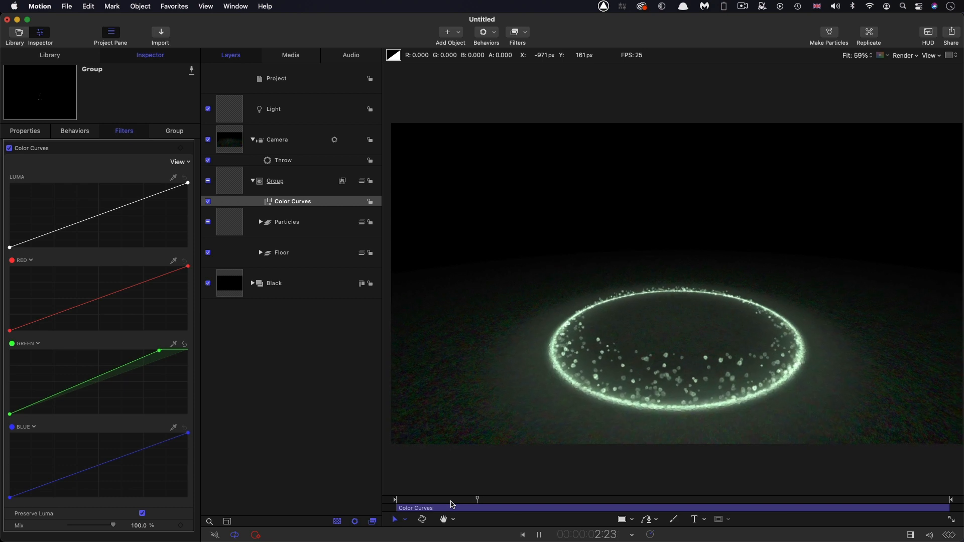
Expand the Particles group, set the Emitter's birth rate to 750, and scrub to 12:17 to check the density.
left_click(261, 222)
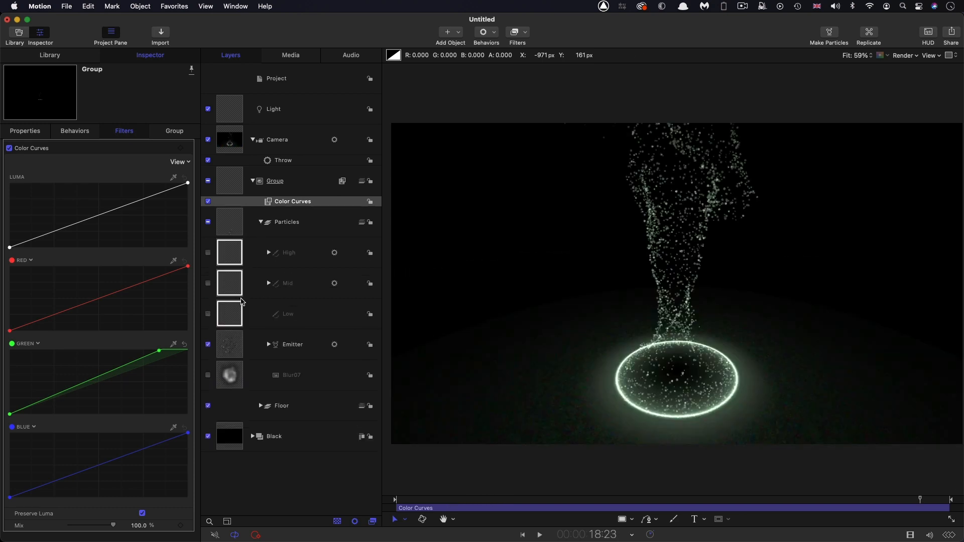
left_click(234, 348)
left_click(178, 133)
left_click(134, 331)
type("750.0")
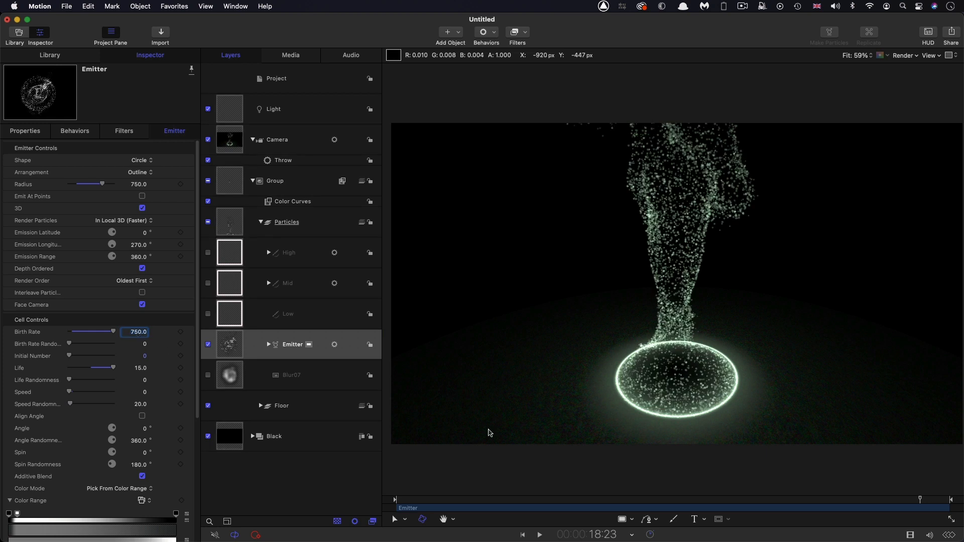
left_click(695, 499)
left_click_drag(693, 499, 748, 502)
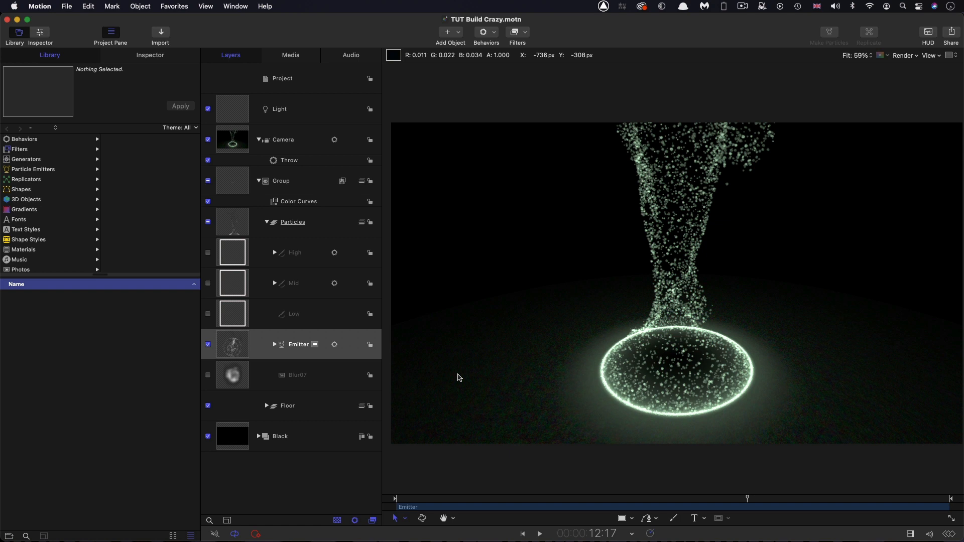
Expand the Floor group and hide its Circle layer, leaving Circle 1 visible.
left_click(267, 406)
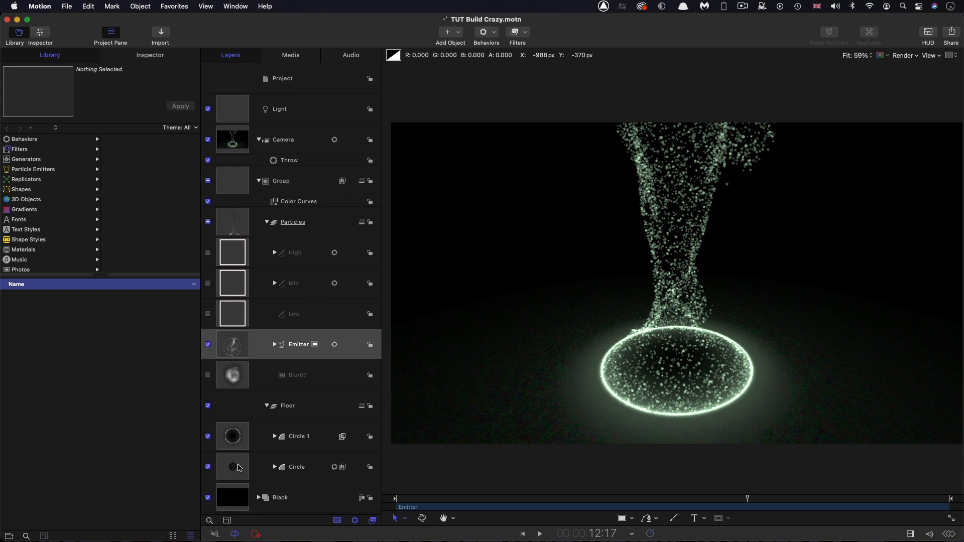
left_click(209, 473)
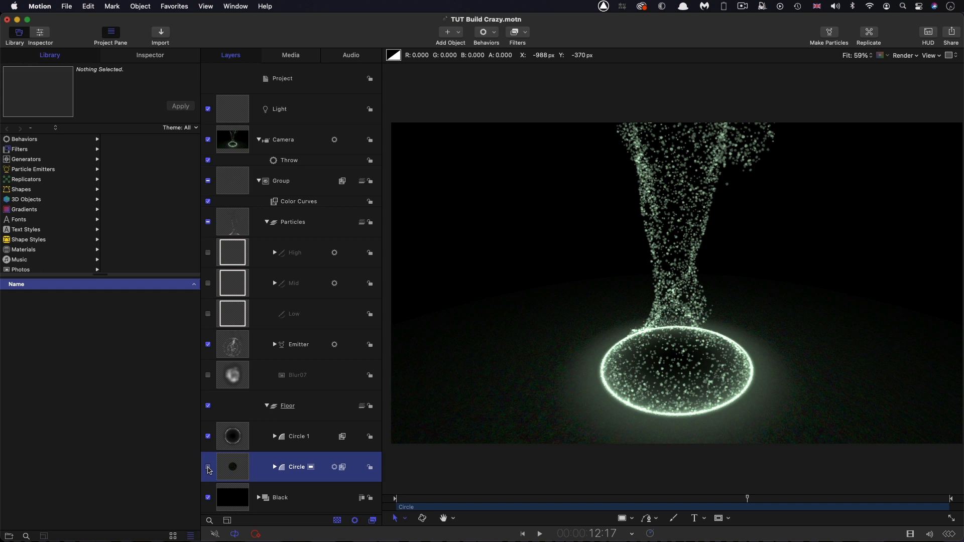
left_click(208, 468)
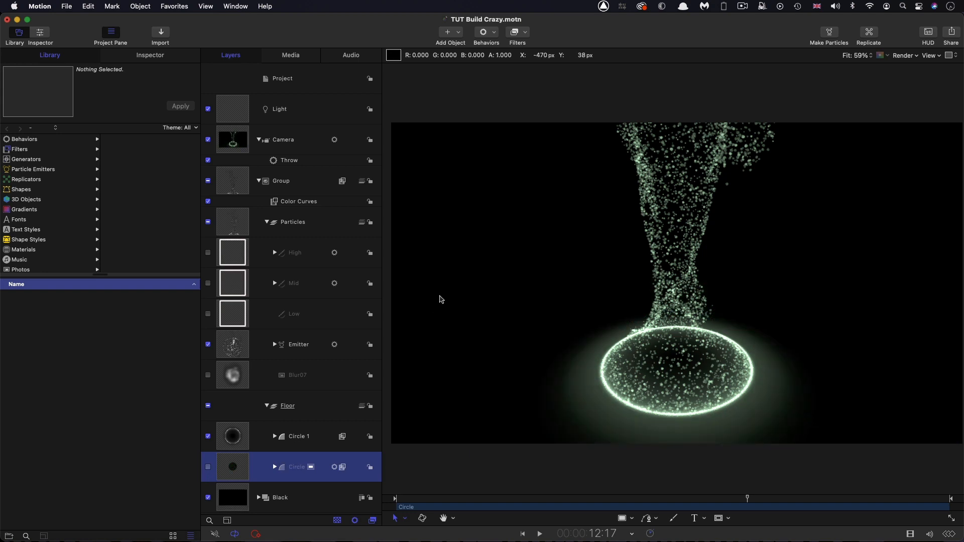
Set the rate of the Emitter's Rate behavior to 50° and play the animation from the start.
left_click(275, 346)
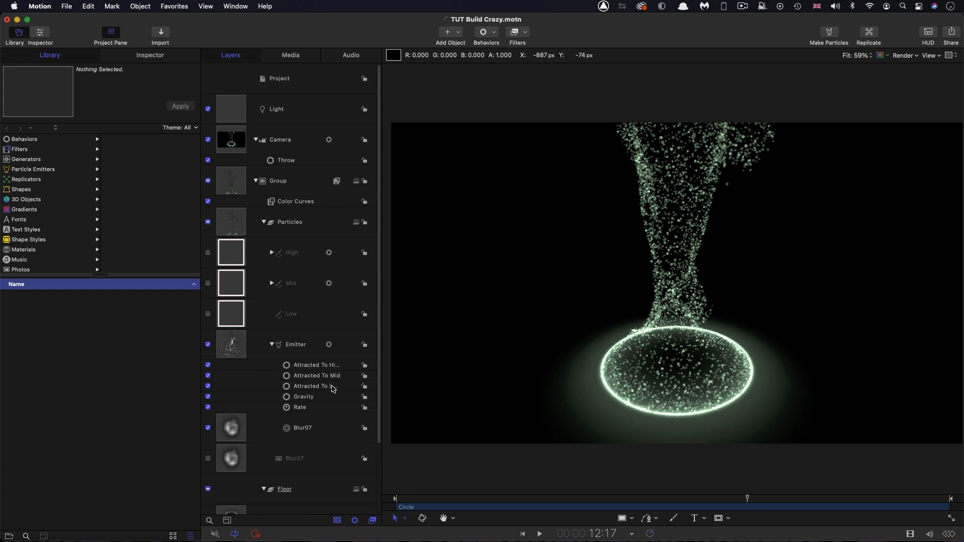
left_click(307, 408)
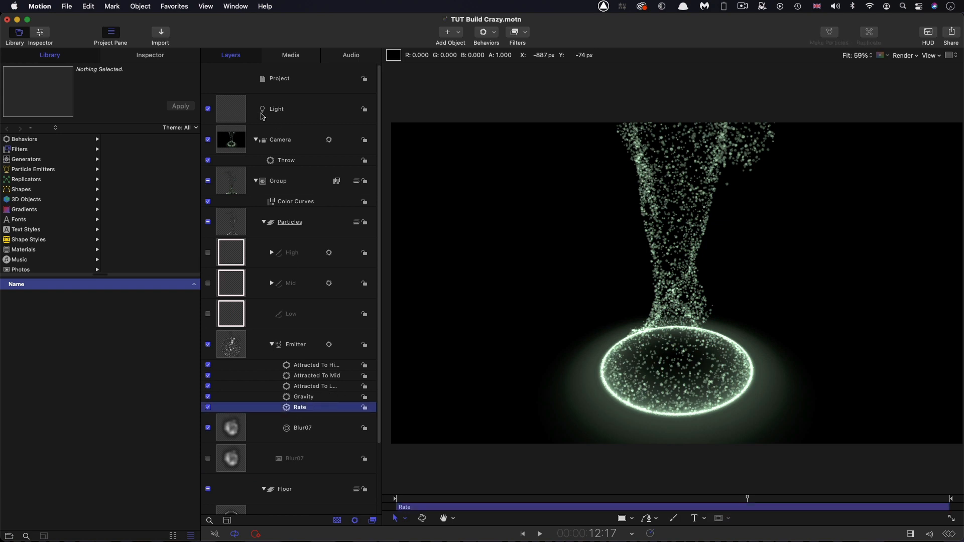
left_click(149, 56)
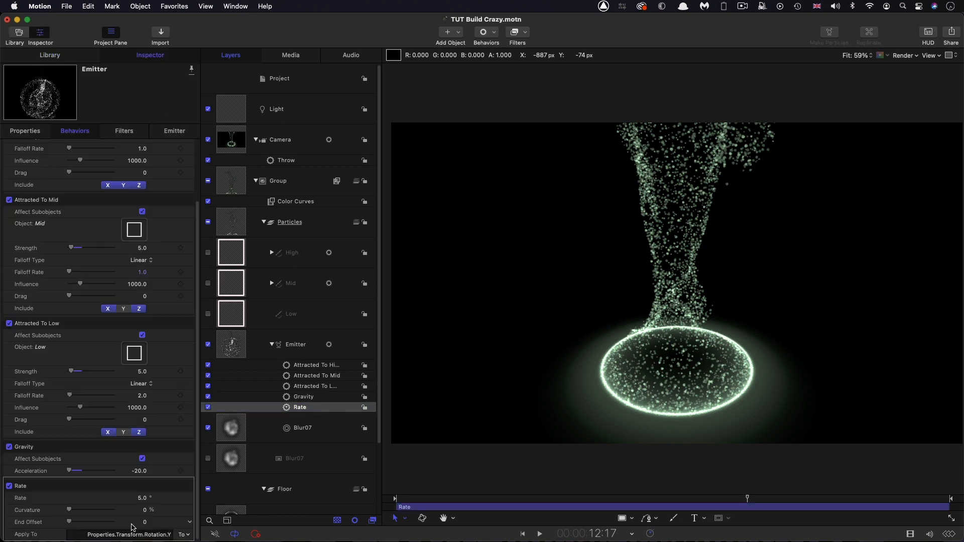
double_click(142, 498)
key("Return")
key("Home")
key("space")
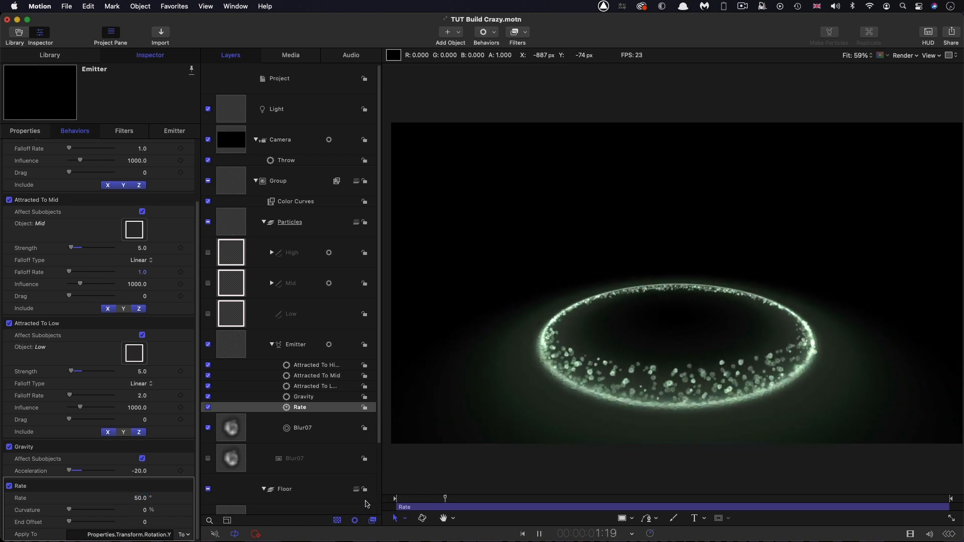